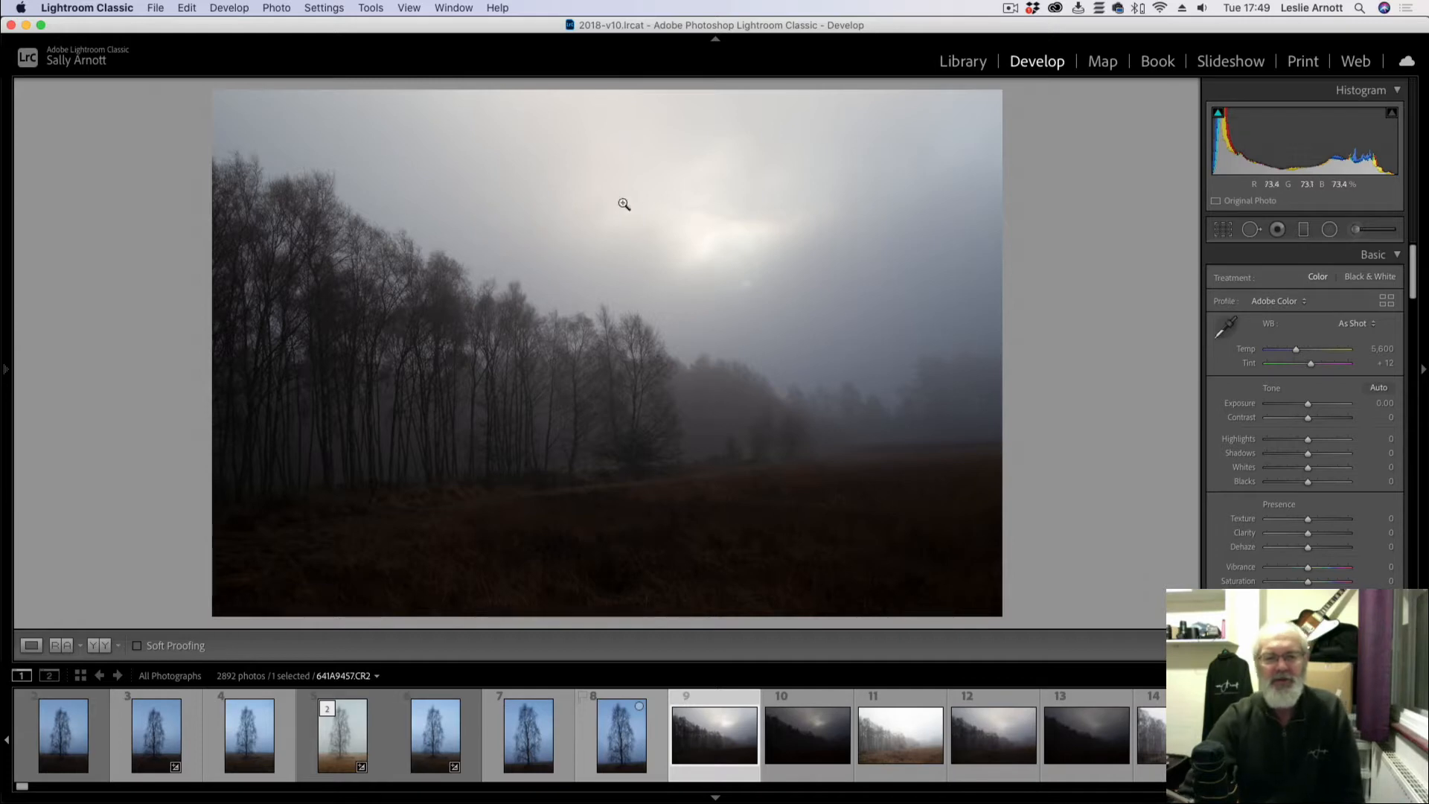
Step: Inspect the faint sun disc in the sky of the misty woodland photo 641A9457.CR2 at close zoom
left_click(746, 288)
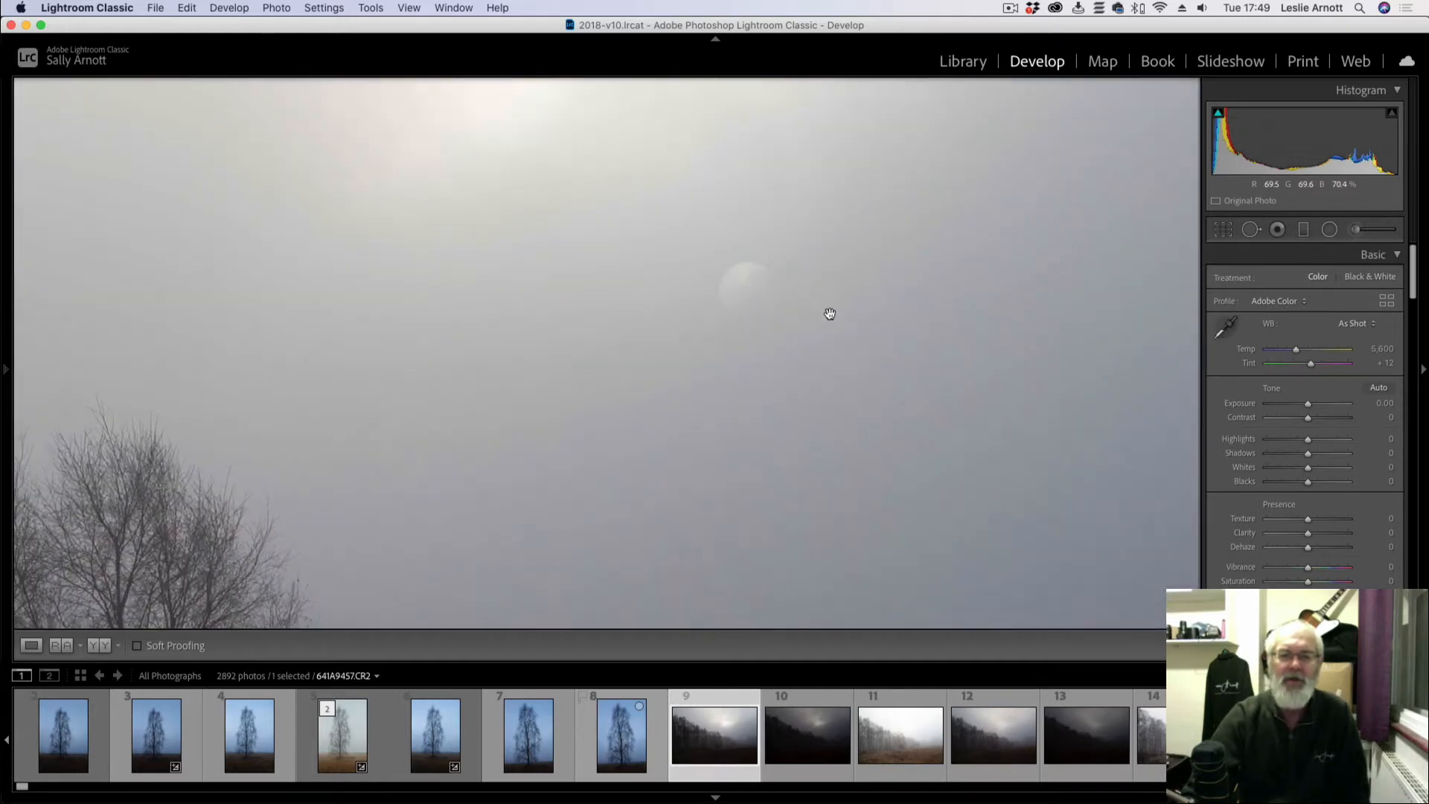
left_click(765, 304)
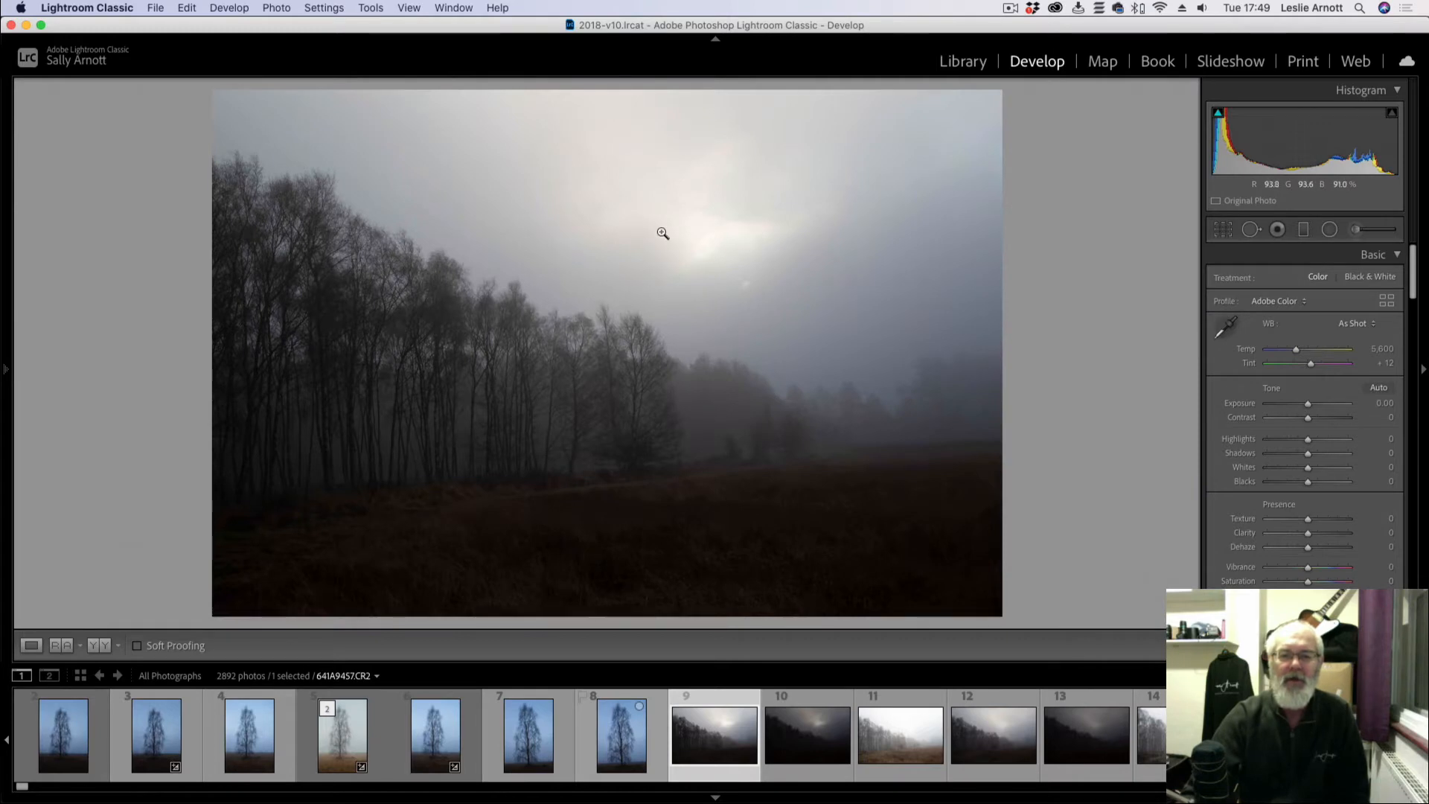
left_click(754, 301)
left_click(691, 223)
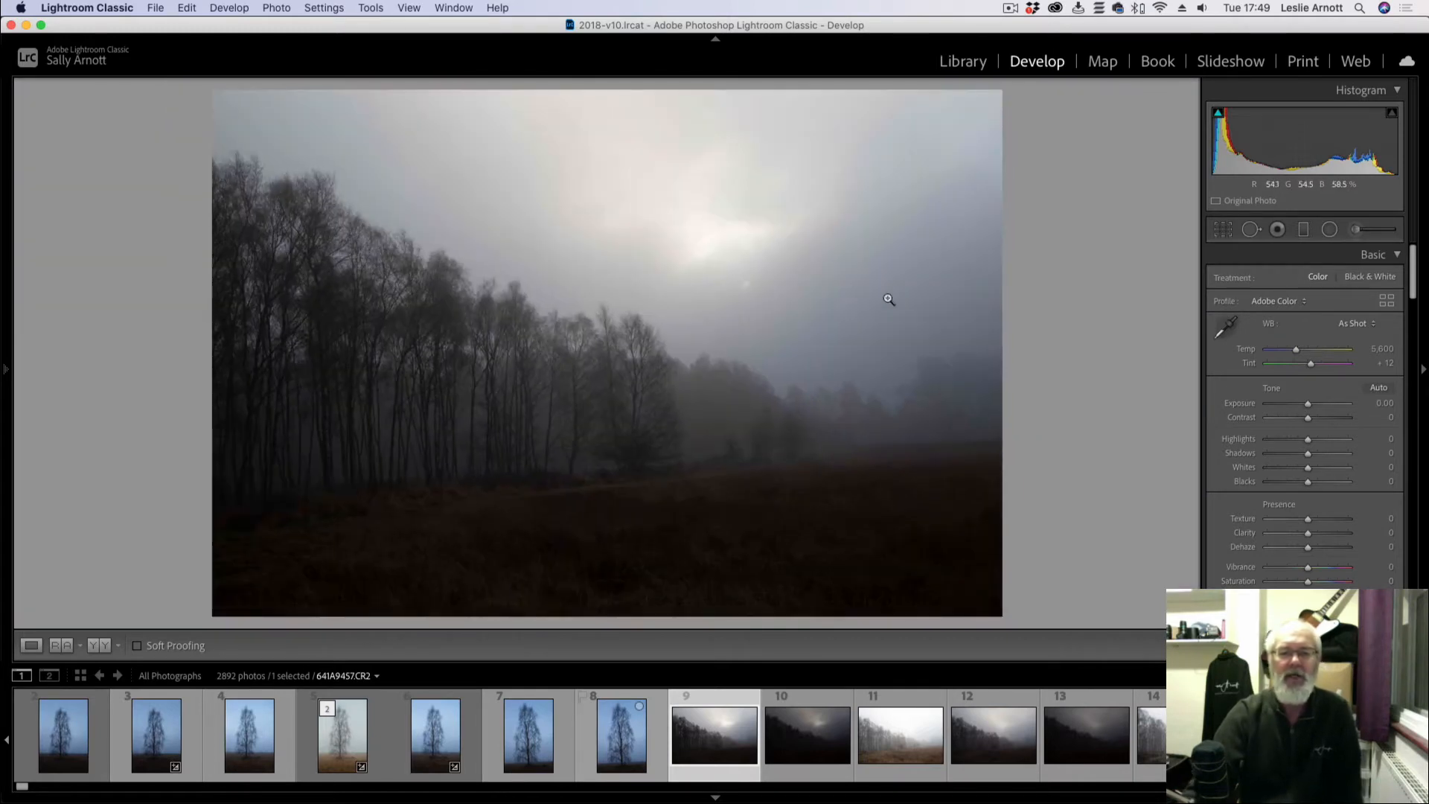
left_click(737, 276)
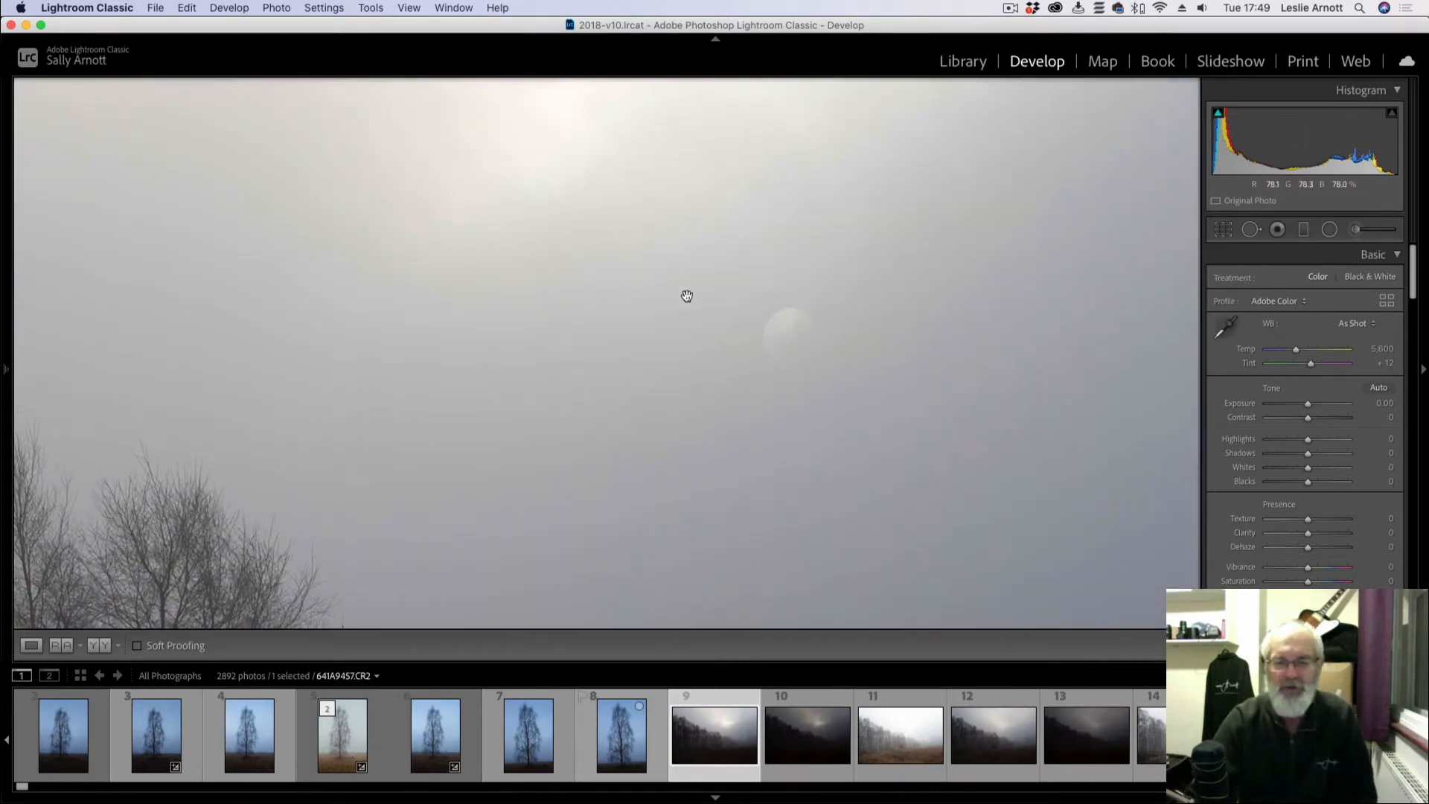
left_click(762, 297)
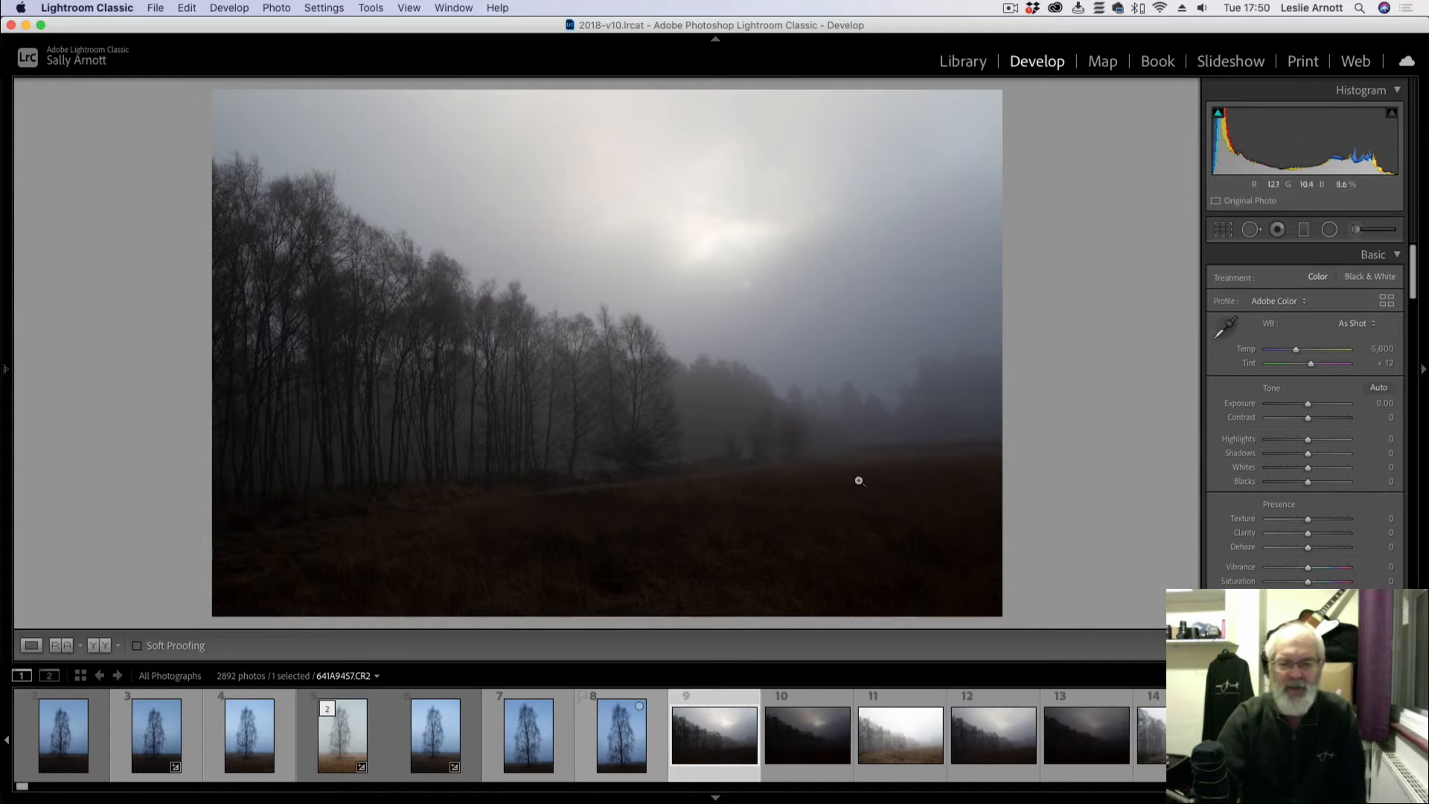
Step: Compare the lighter and darker exposures of the misty woodland scene, checking the sun in the dark frame, and return to 641A9457.CR2
left_click(1151, 737)
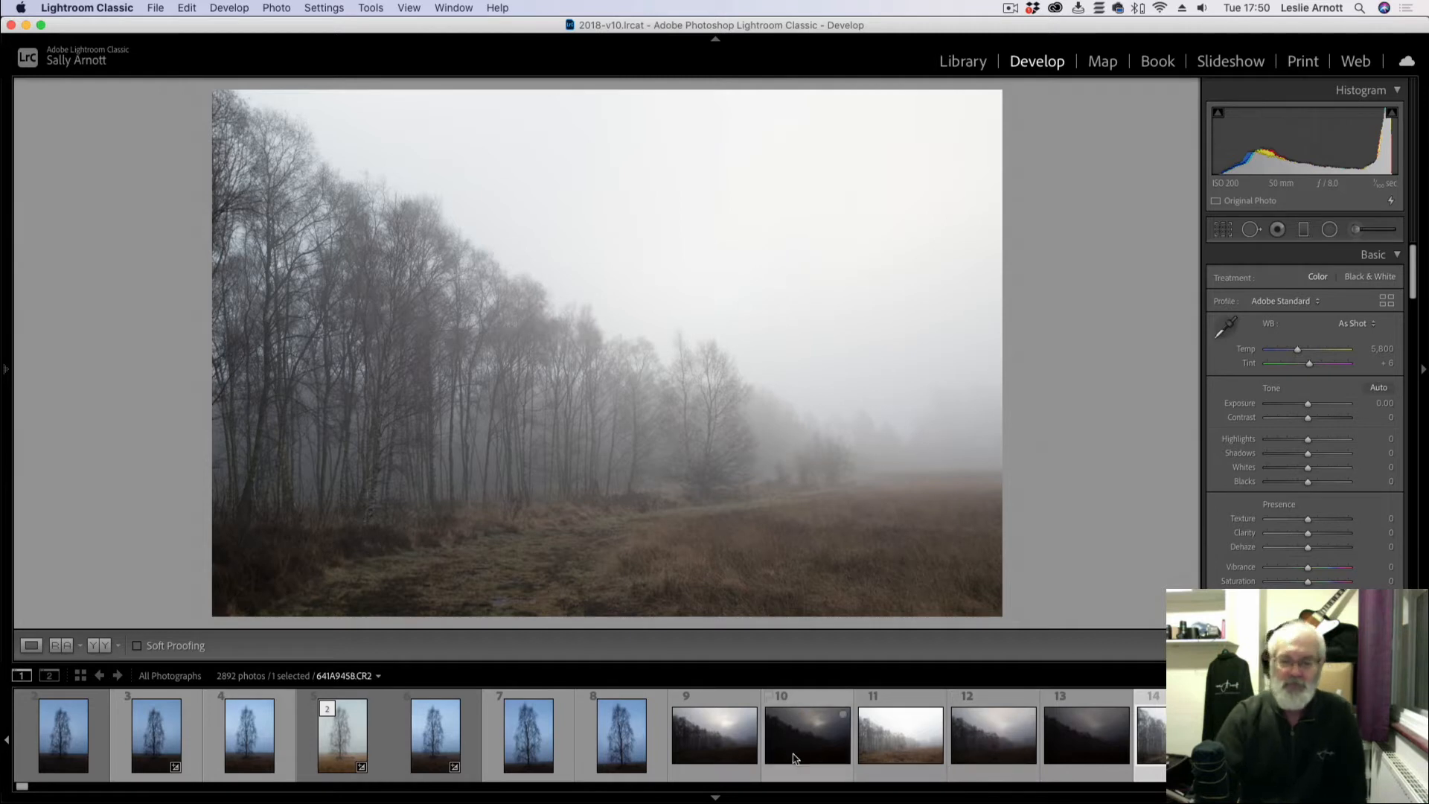
left_click(705, 745)
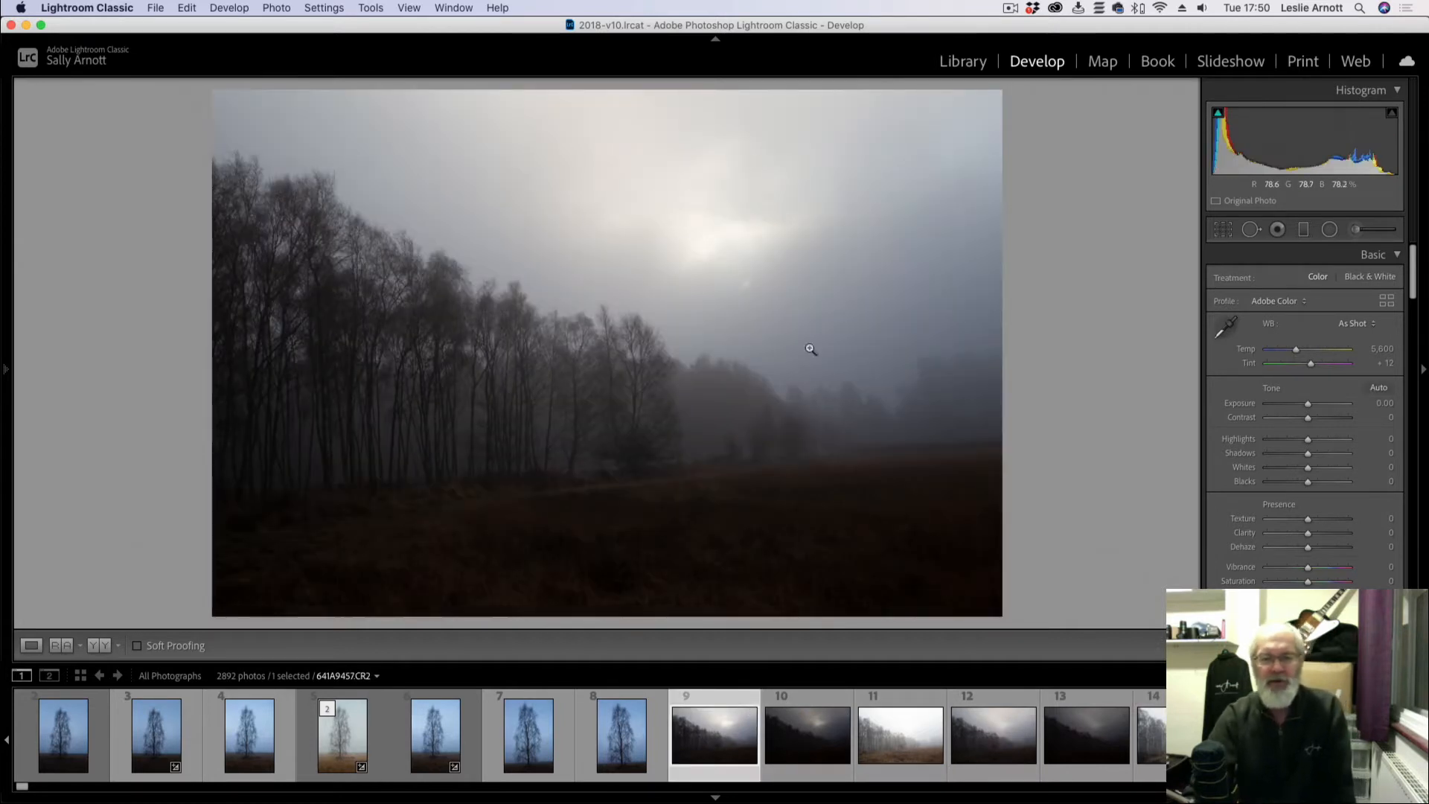
left_click(813, 753)
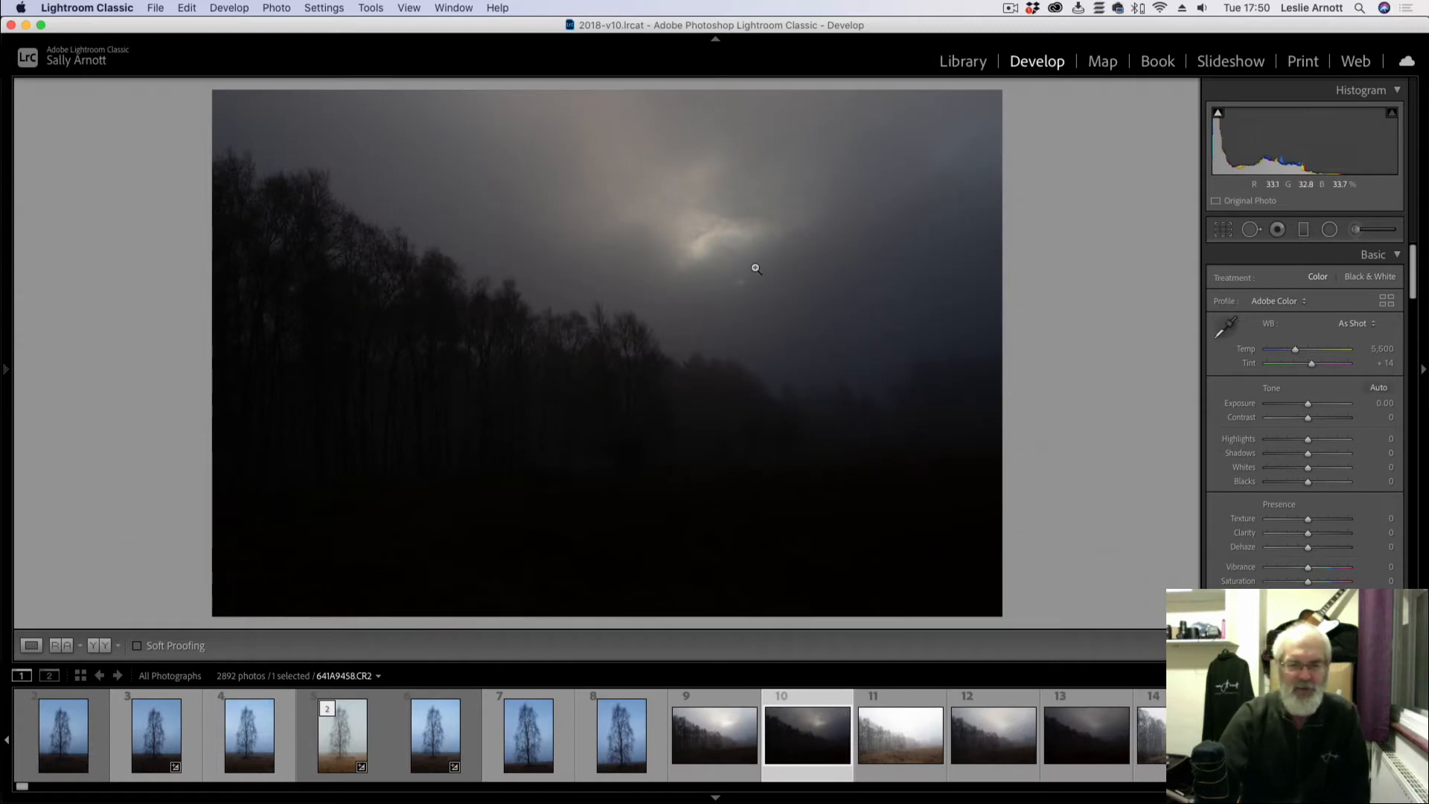
left_click(729, 259)
left_click(801, 216)
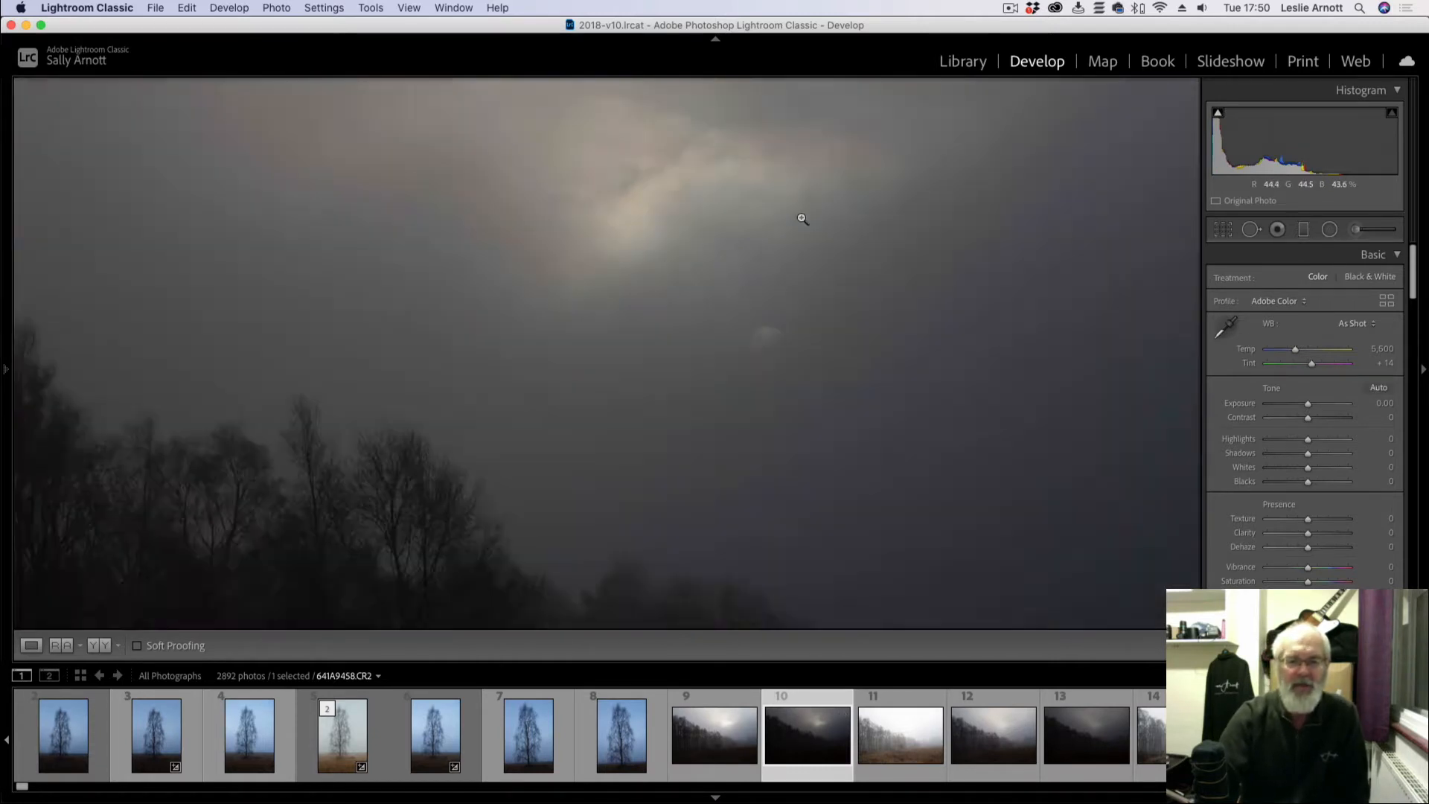
left_click(701, 751)
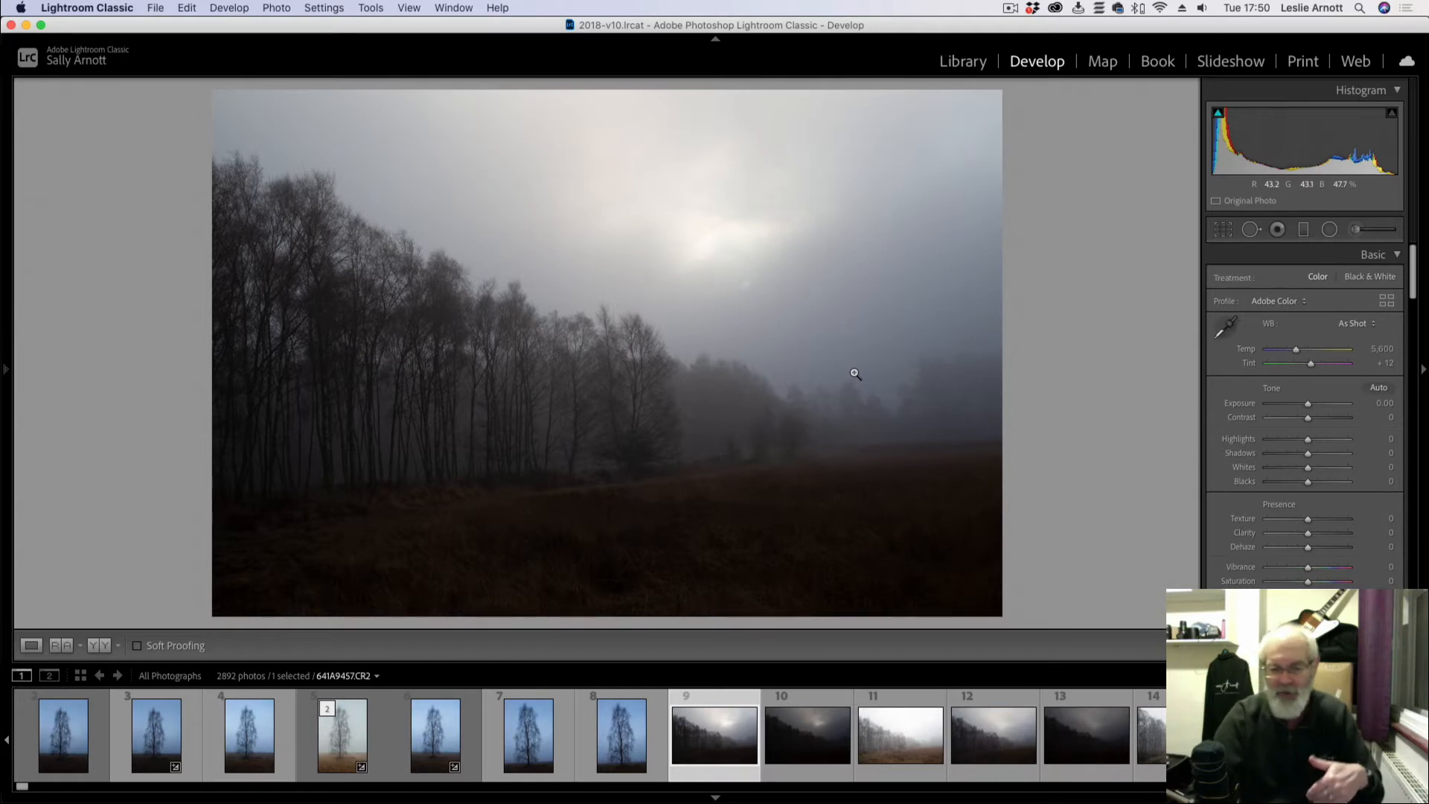
left_click(789, 735)
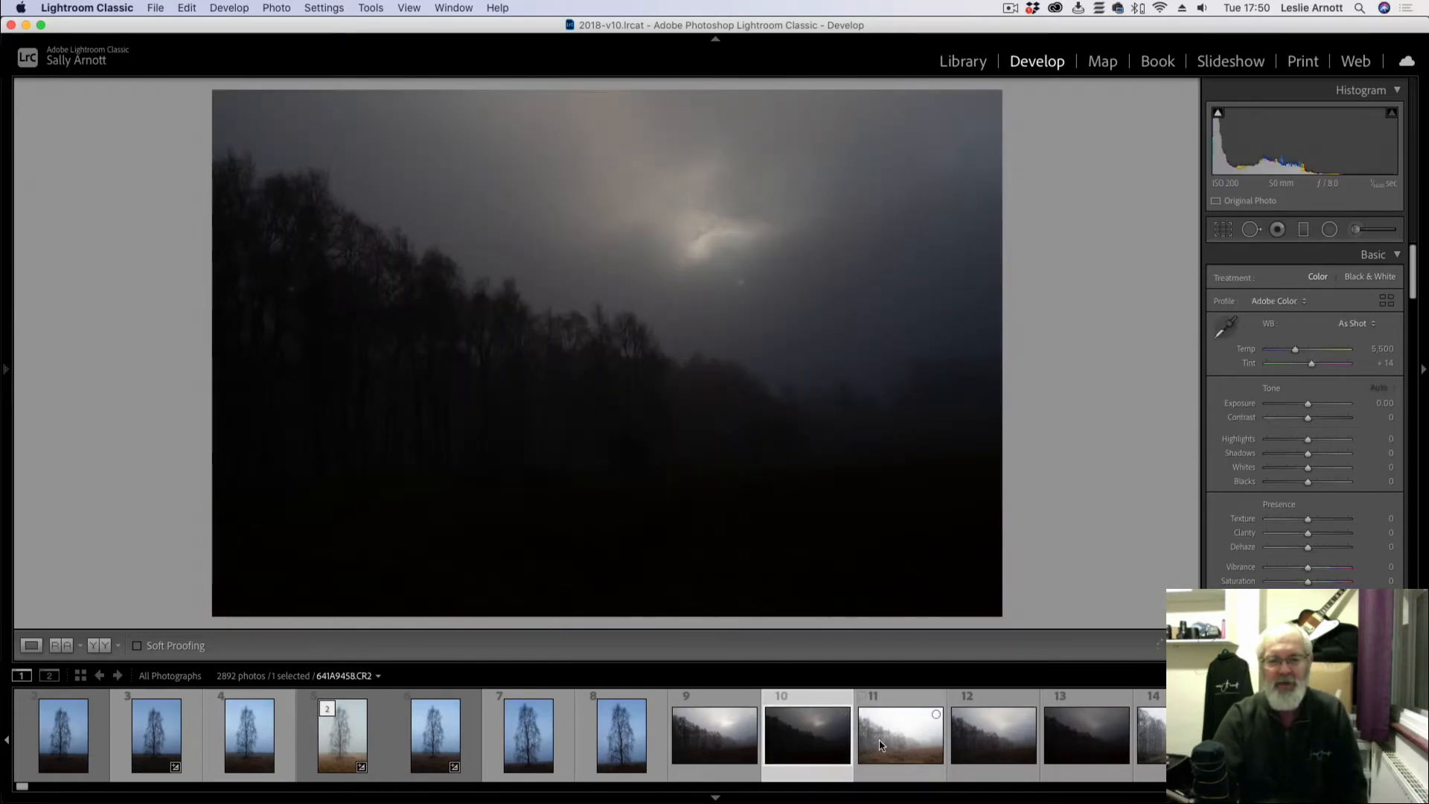
left_click(881, 745)
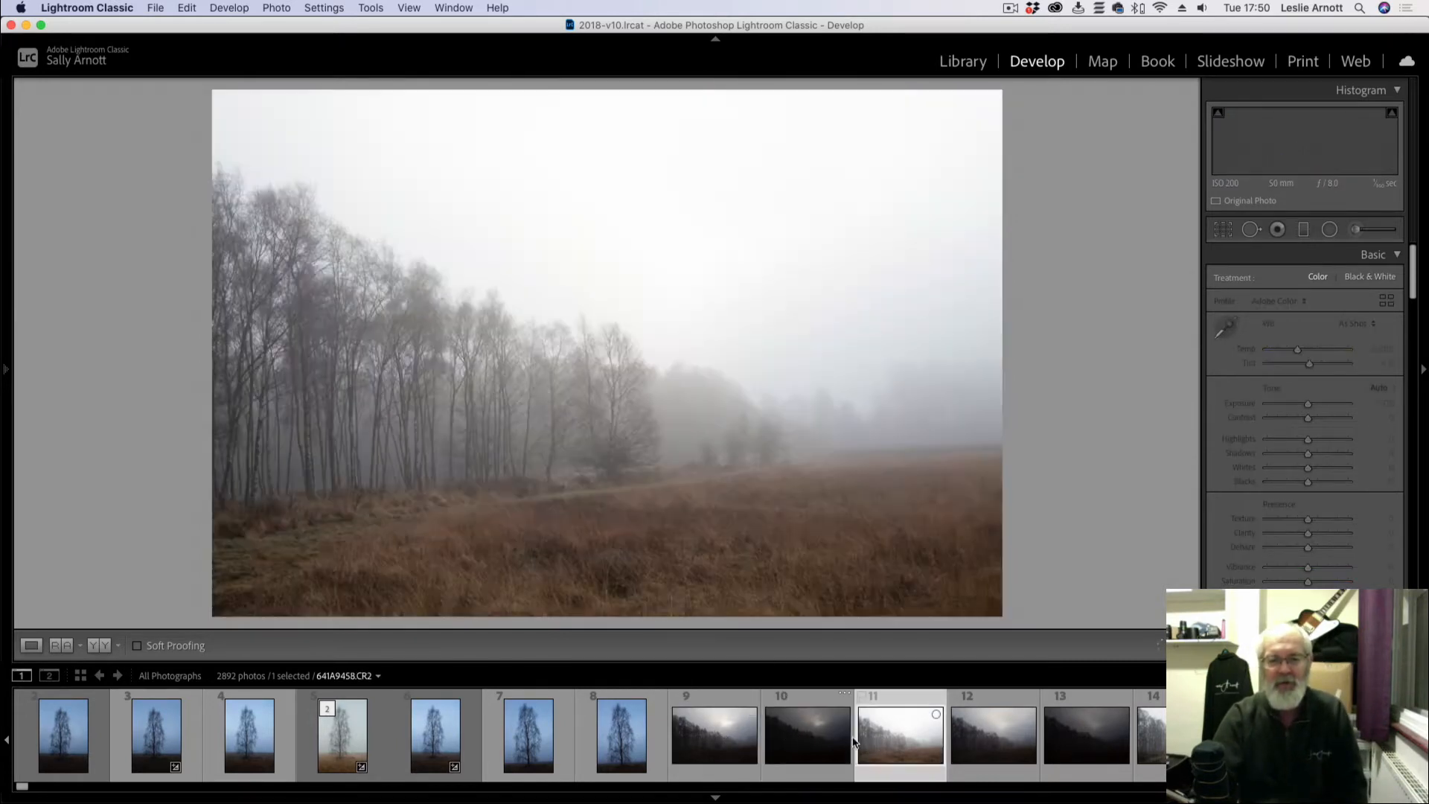
left_click(819, 739)
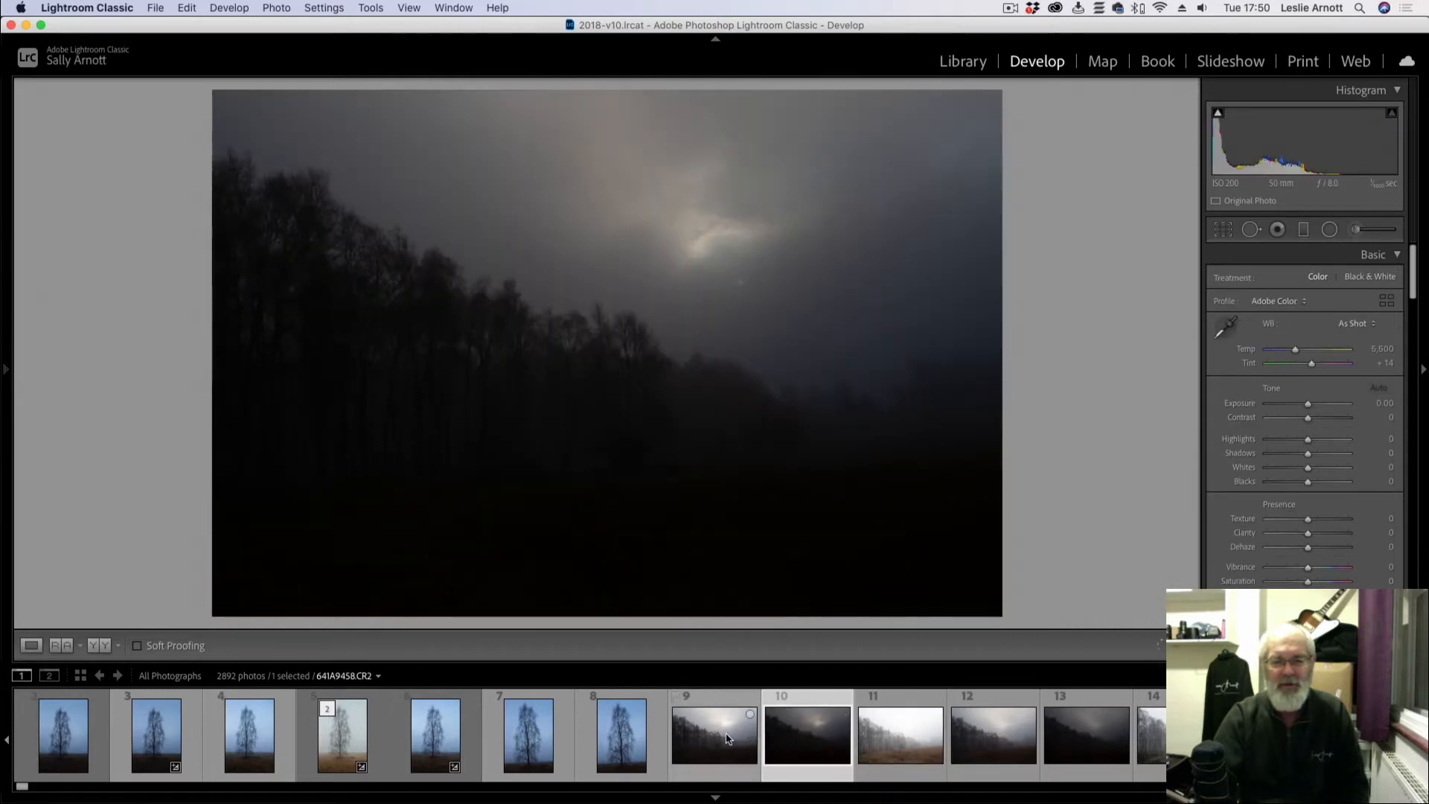
left_click(734, 739)
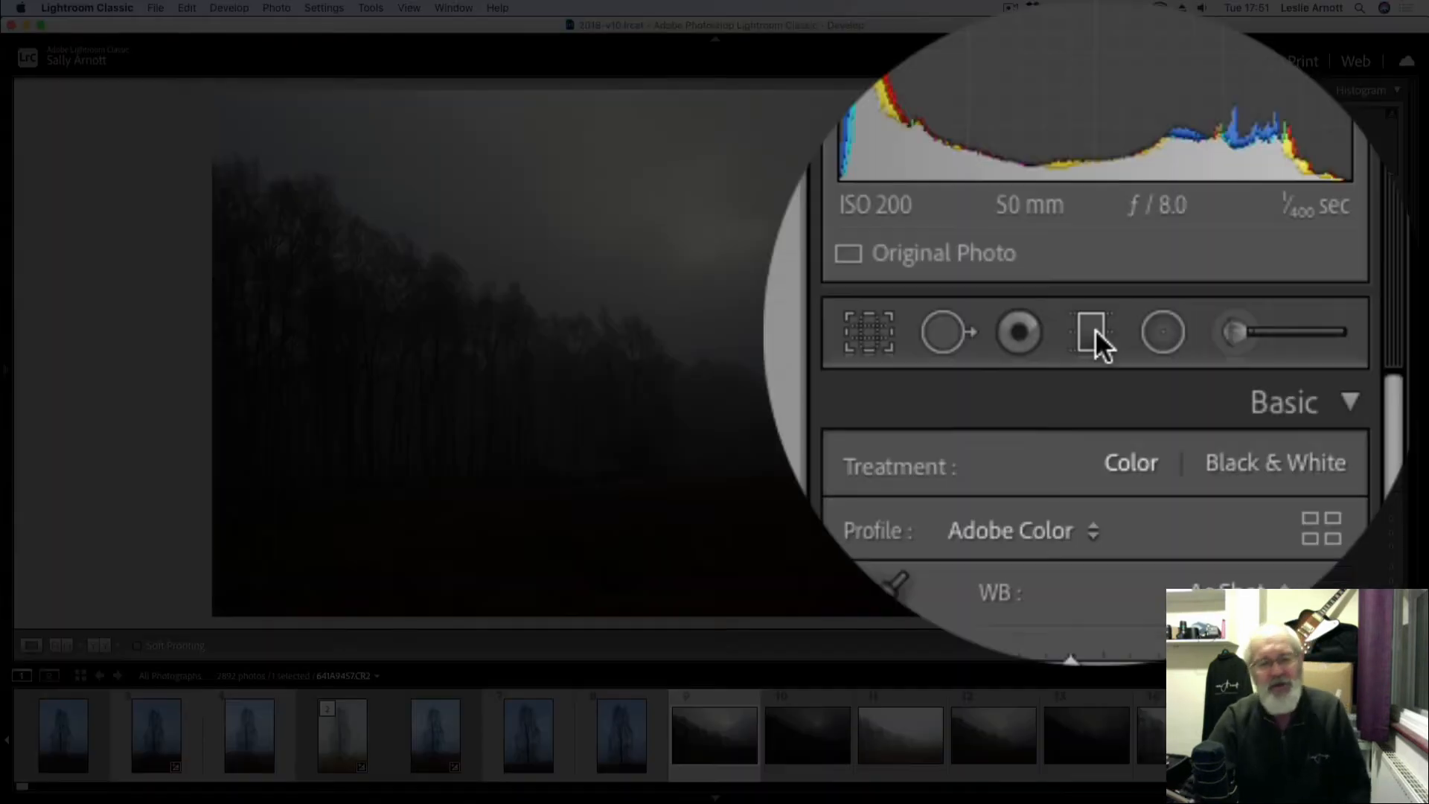
left_click(1094, 331)
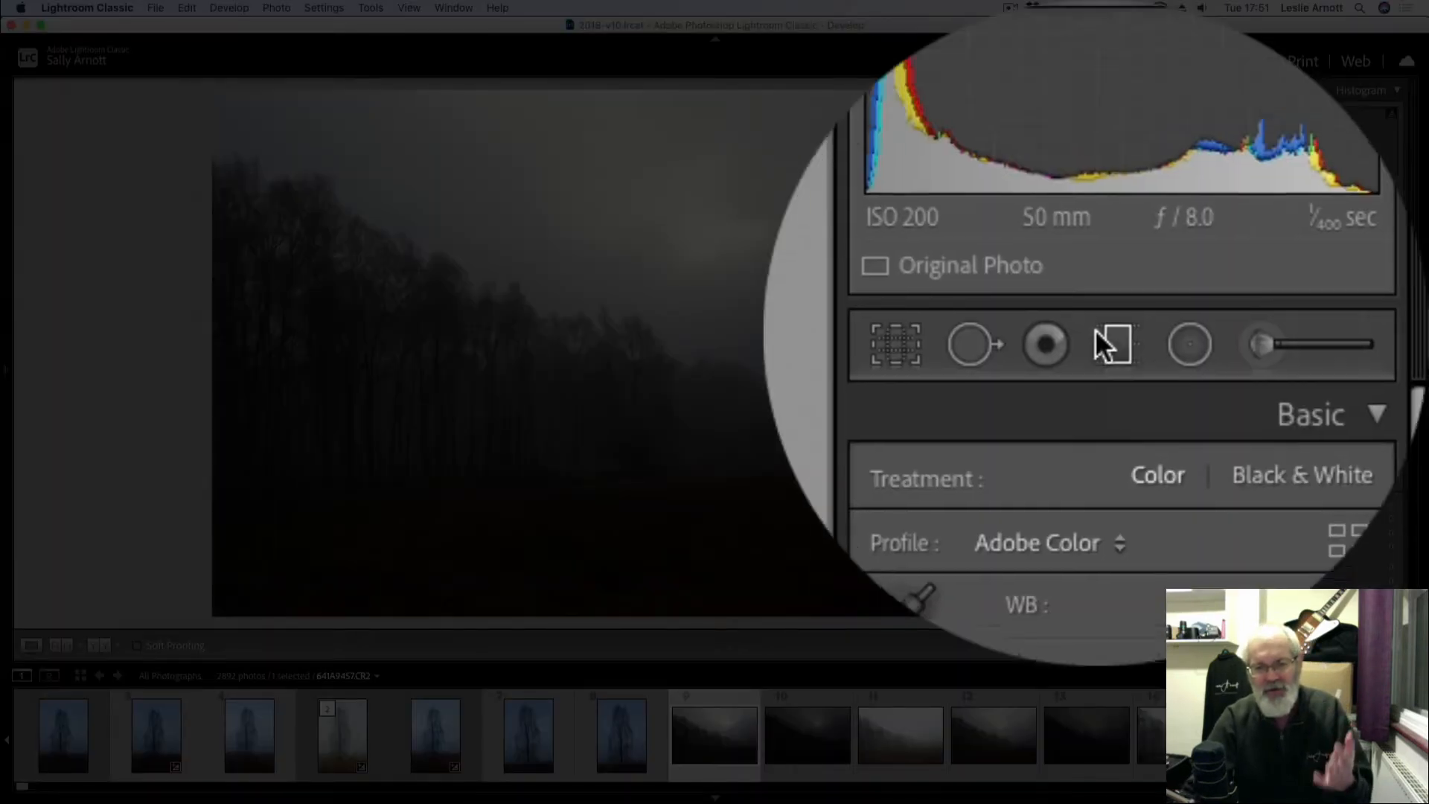
left_click_drag(726, 97, 745, 467)
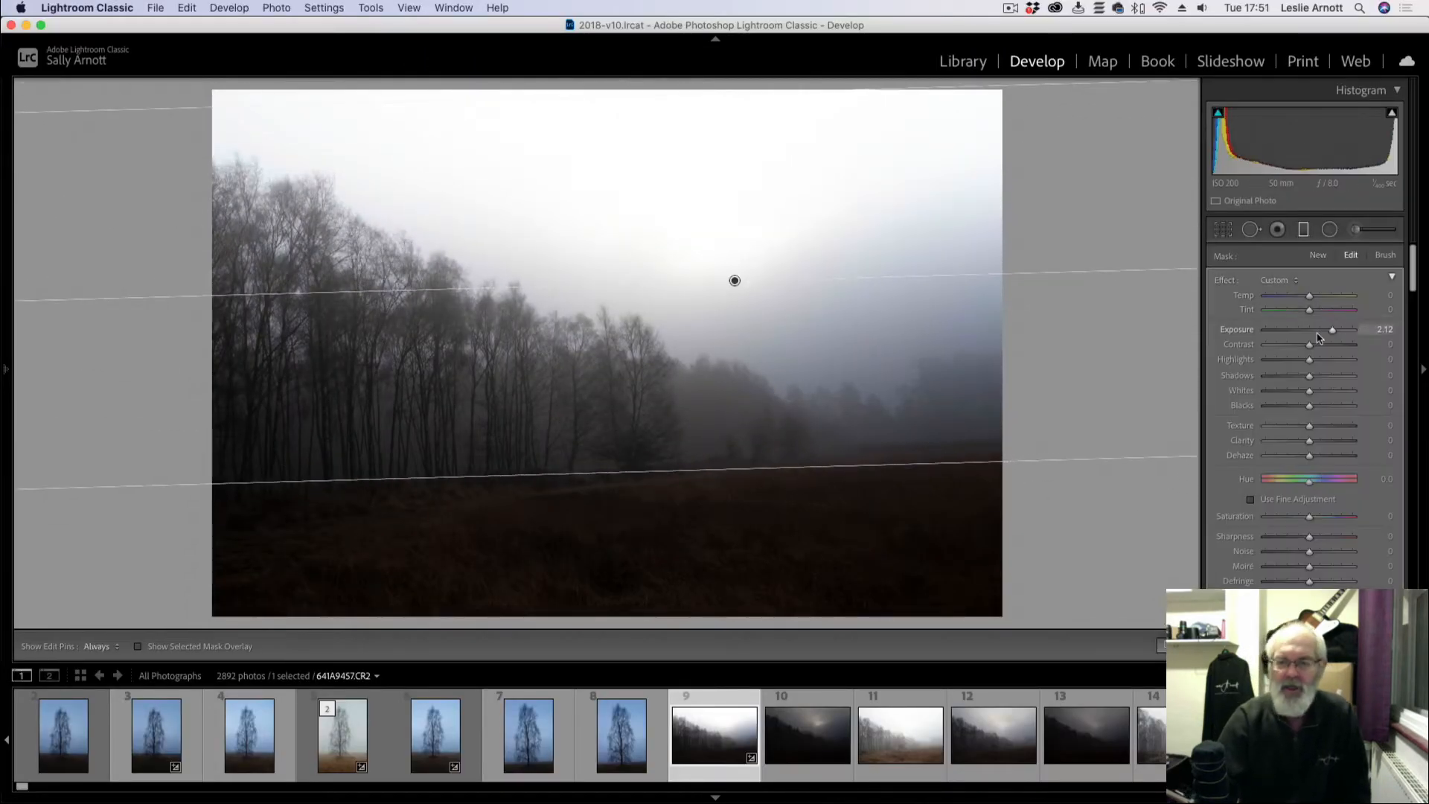
left_click_drag(1333, 329, 1297, 329)
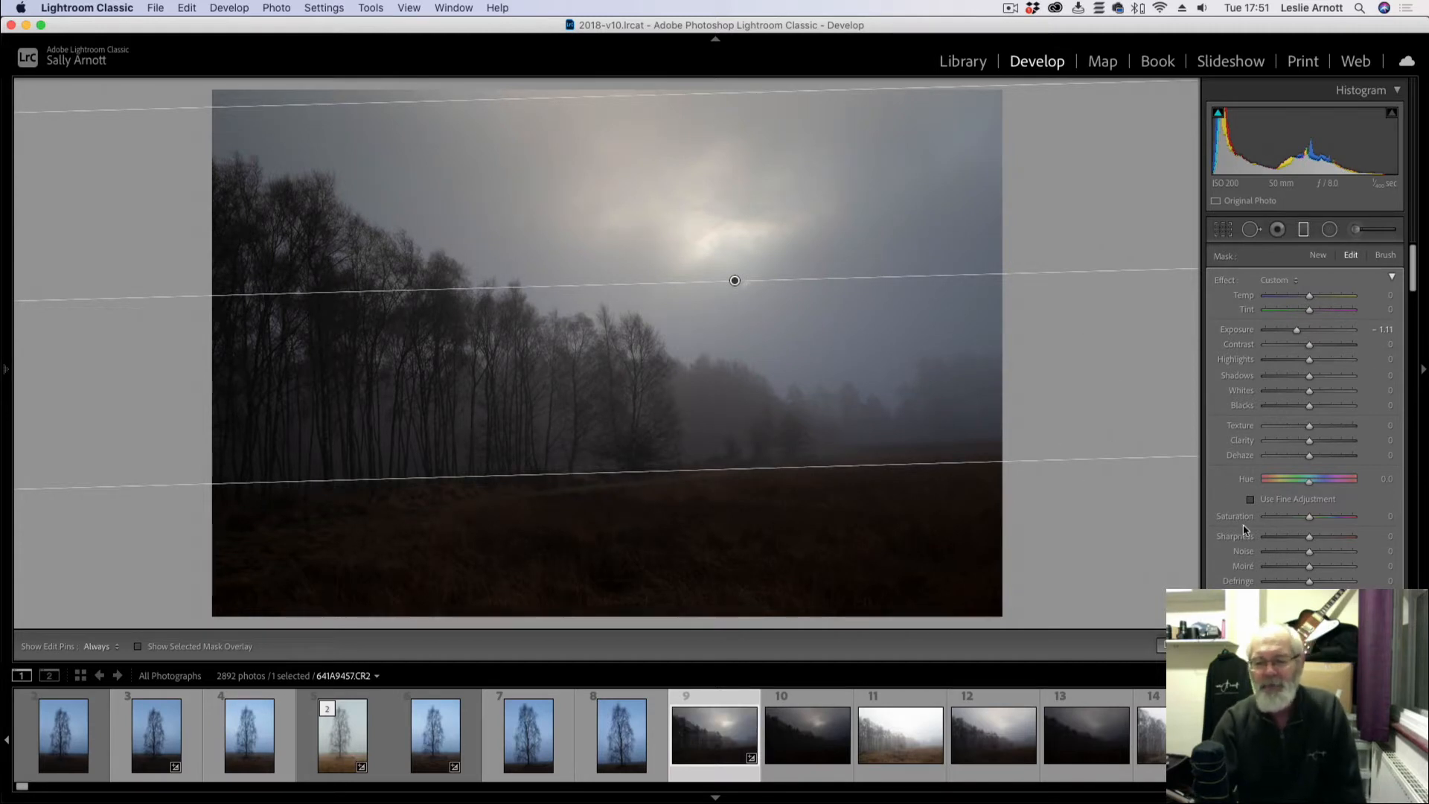
key("Delete")
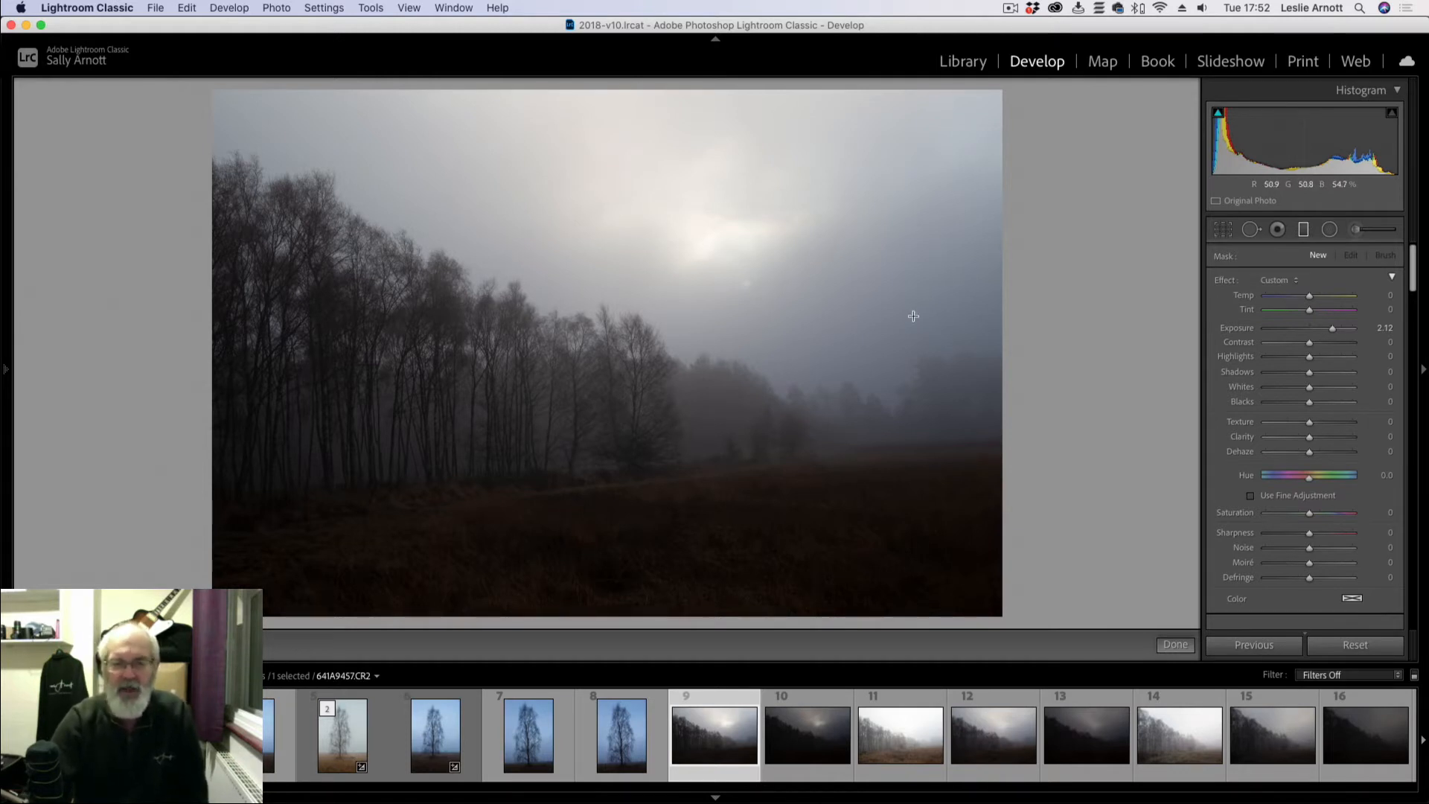
left_click(1303, 231)
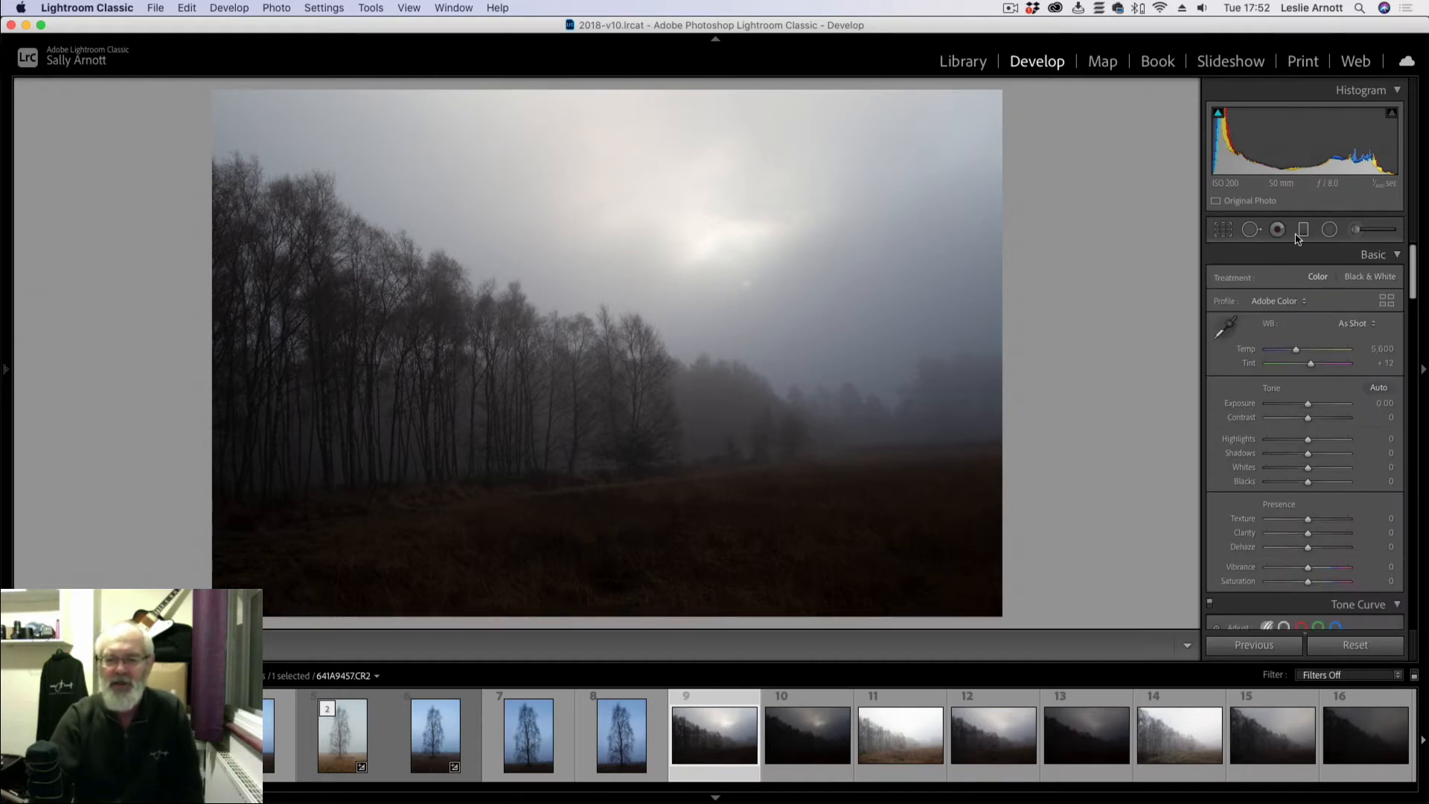
Step: Reset the graduated filter settings, set exposure to 1.90, and apply the filter upward from the photo's bottom edge over the dark foreground
left_click(1304, 231)
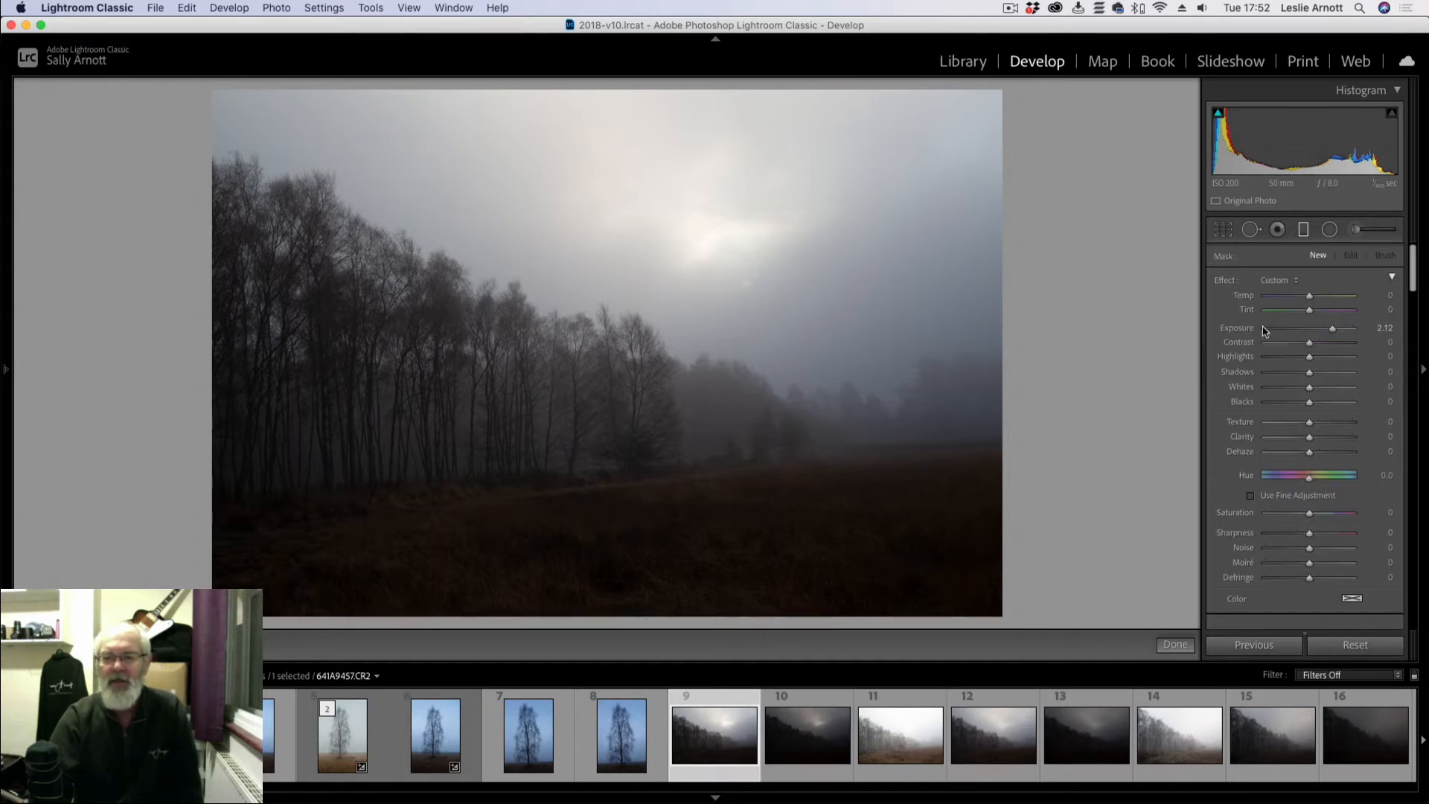
double_click(1226, 281)
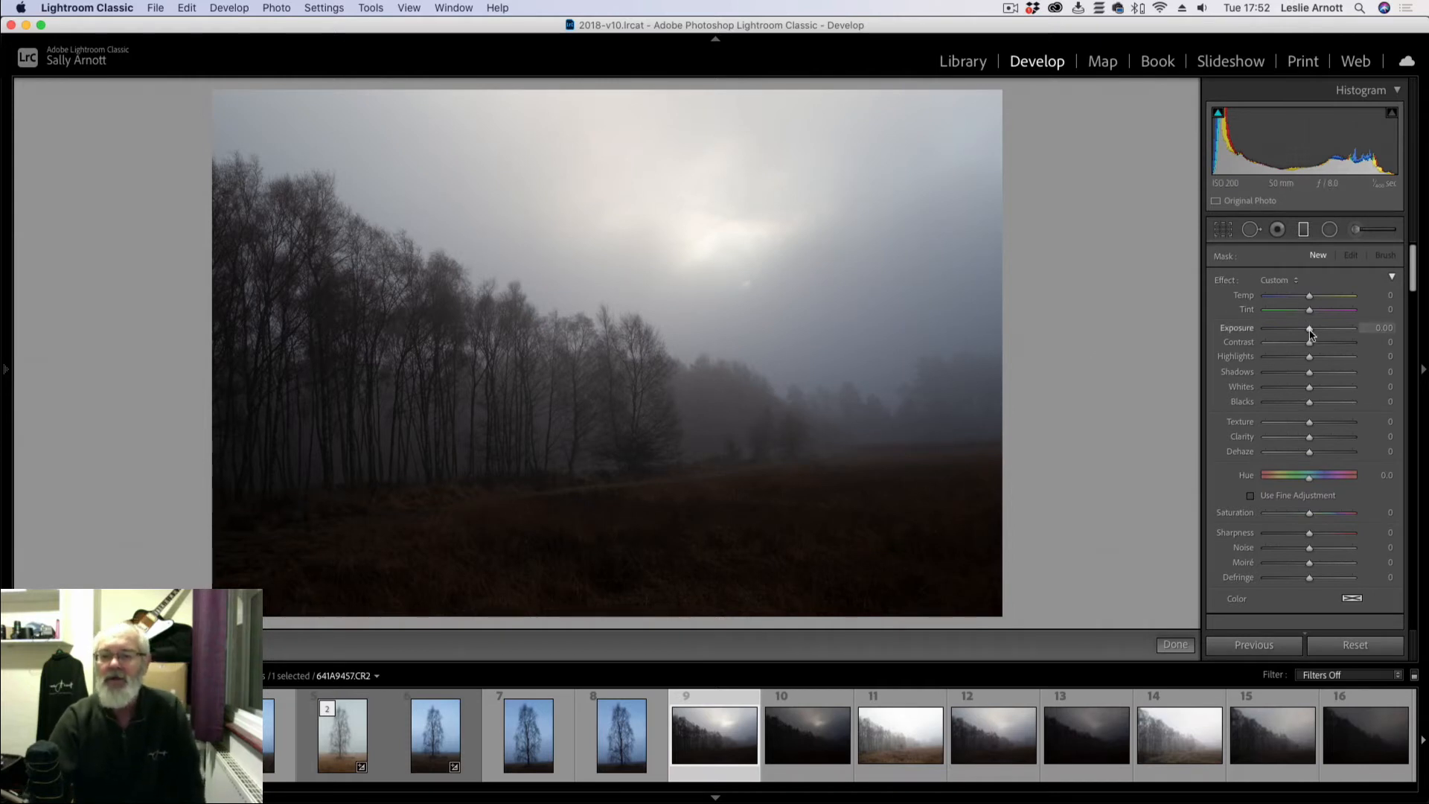
left_click_drag(1310, 332, 1329, 334)
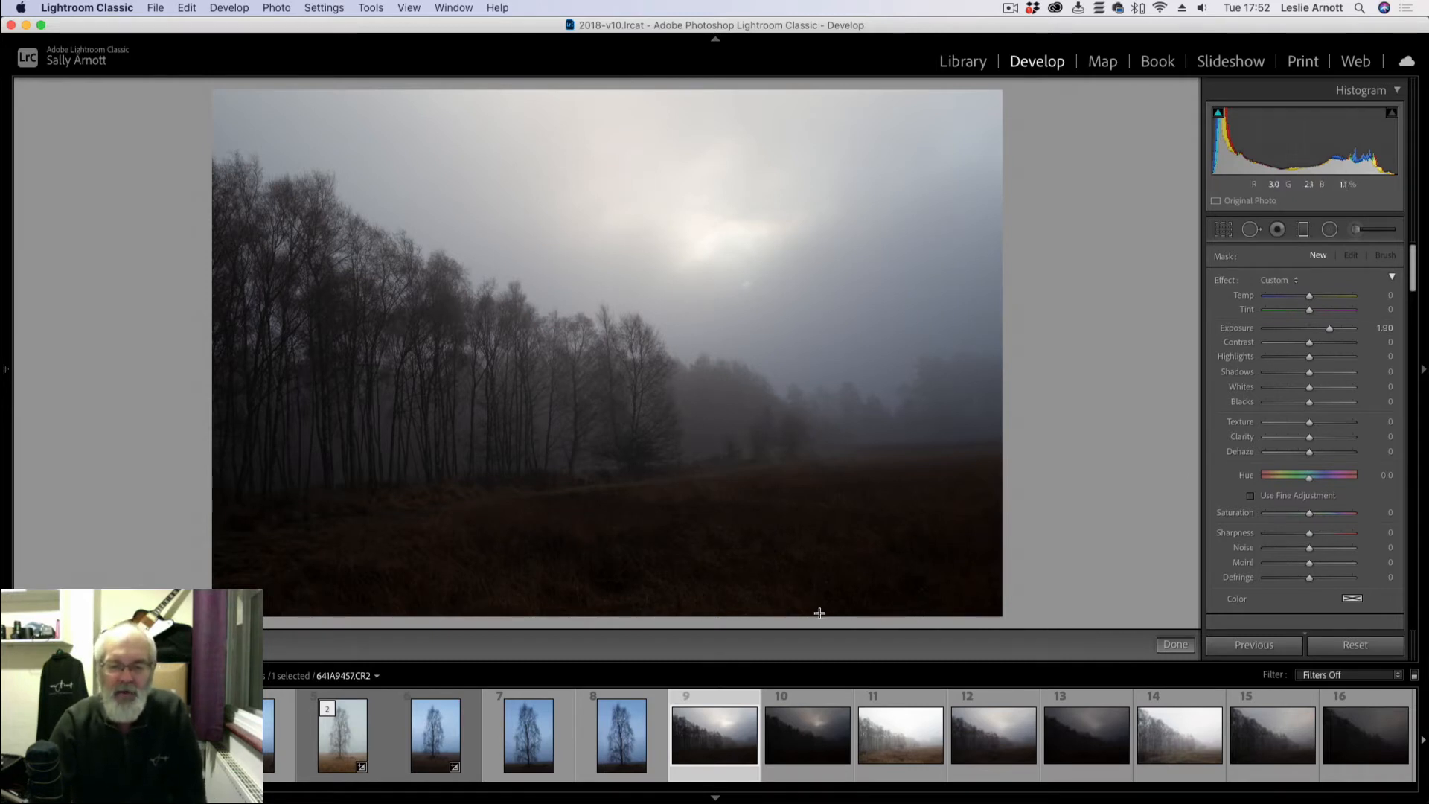
left_click_drag(785, 606, 763, 399)
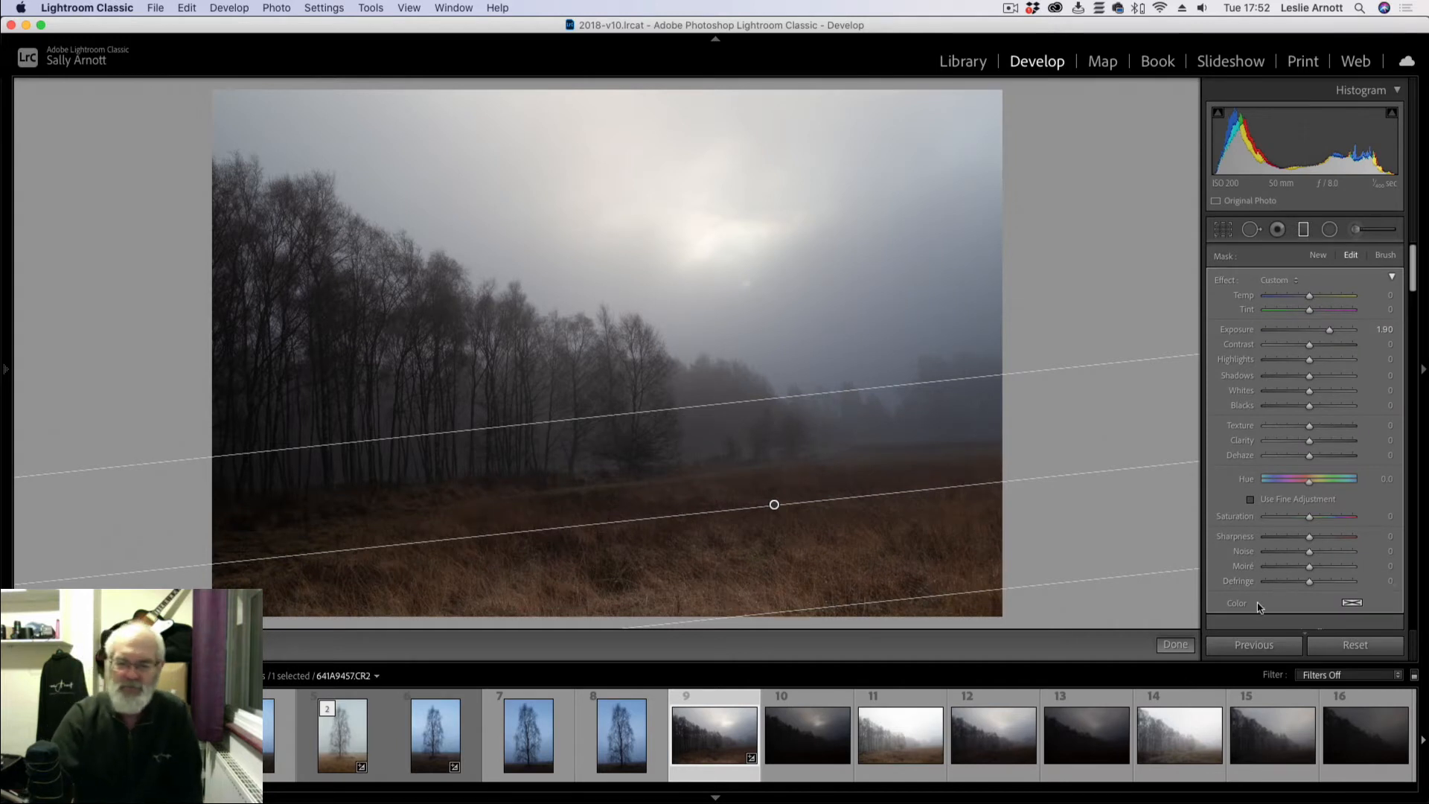
left_click(1174, 646)
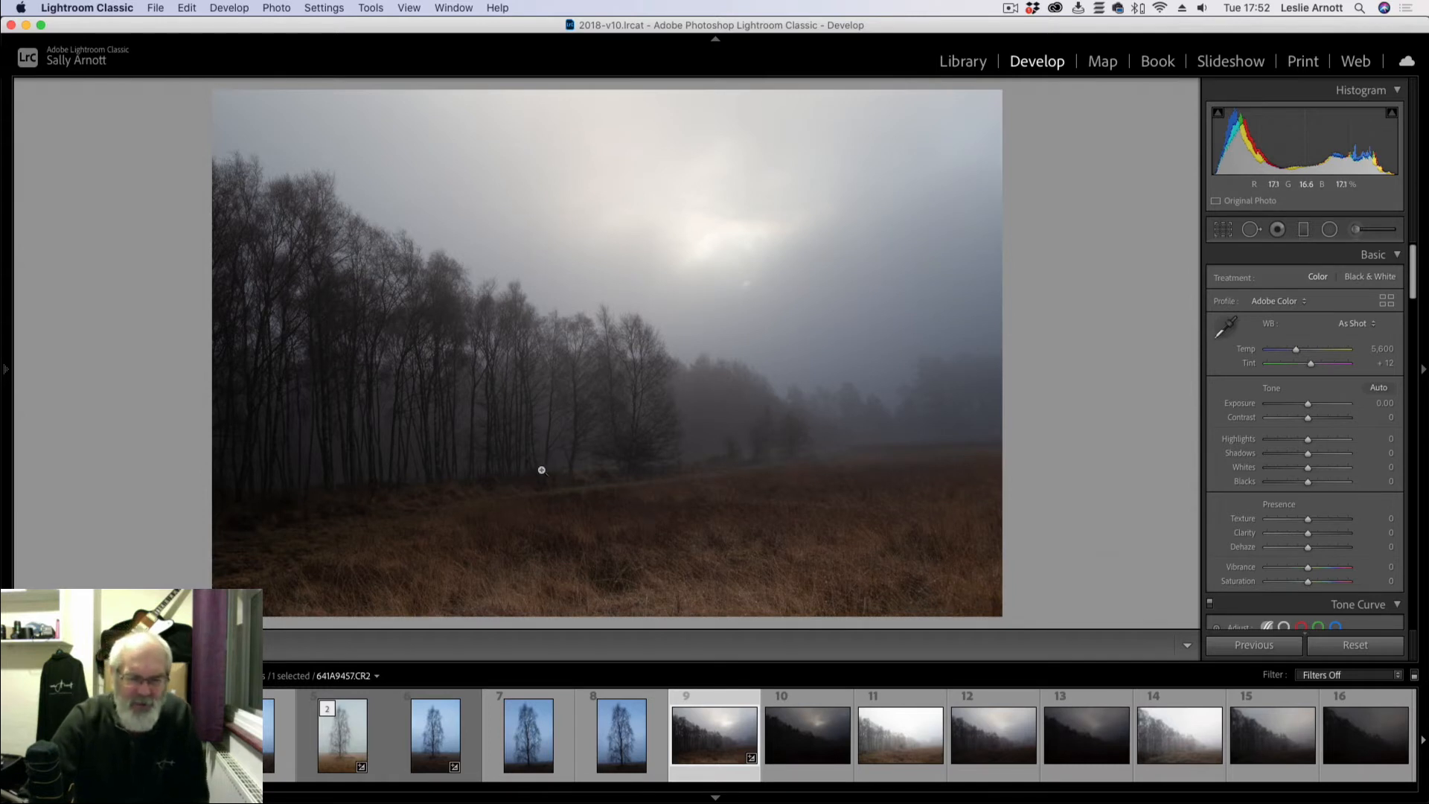
Step: Move the foreground graduated filter up to the base of the trees and widen its upper transition to about the sun's height
left_click(1304, 229)
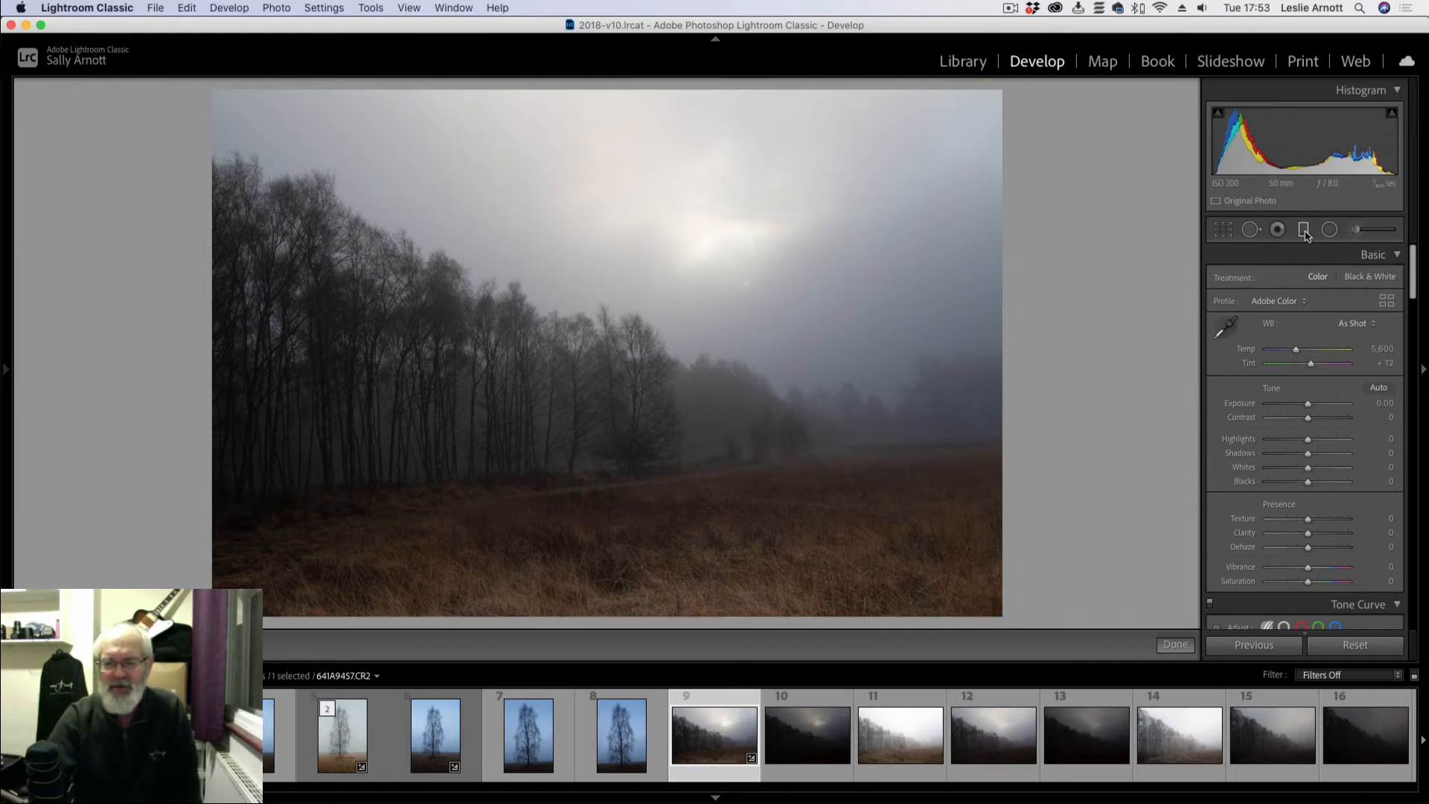
left_click(775, 506)
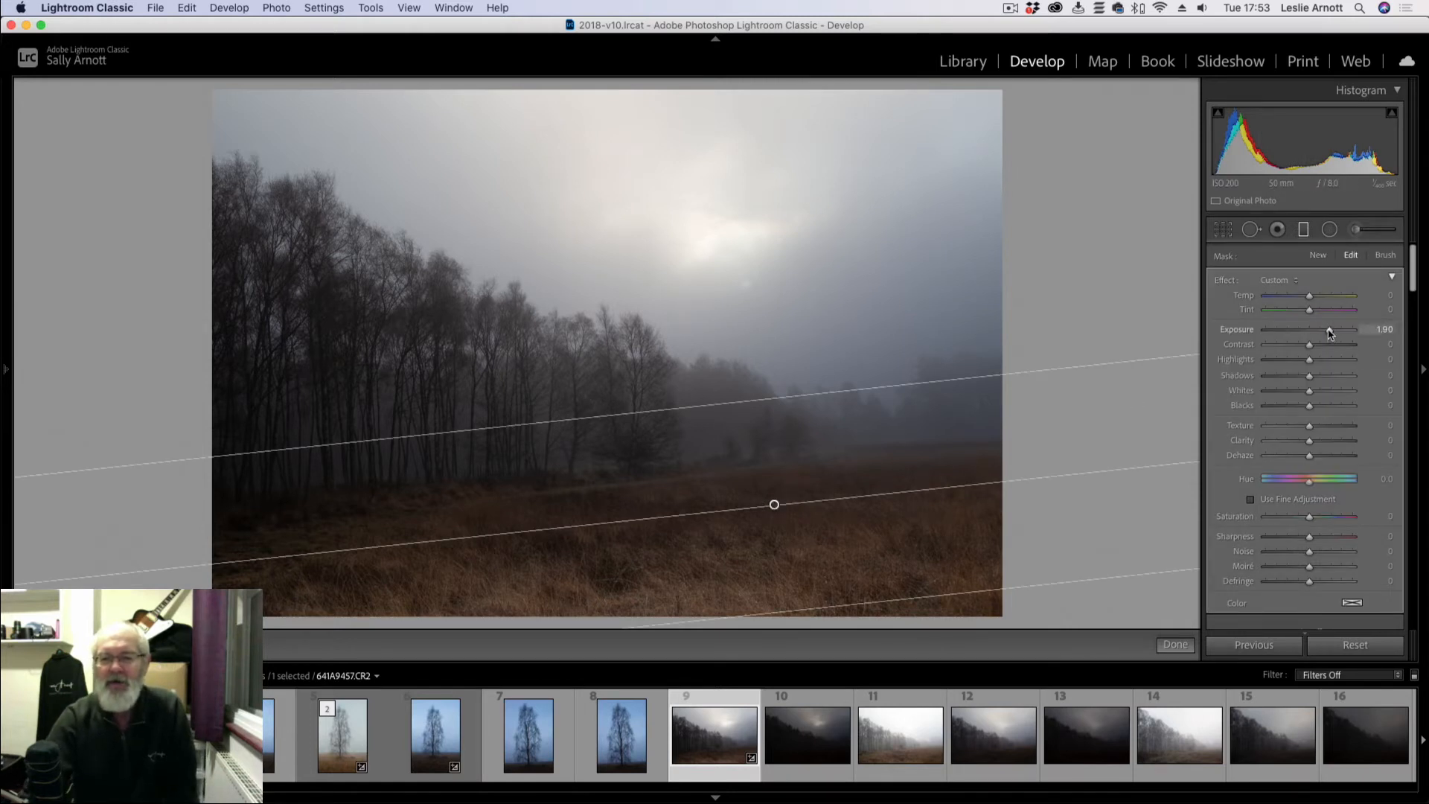
left_click_drag(1328, 332, 1330, 333)
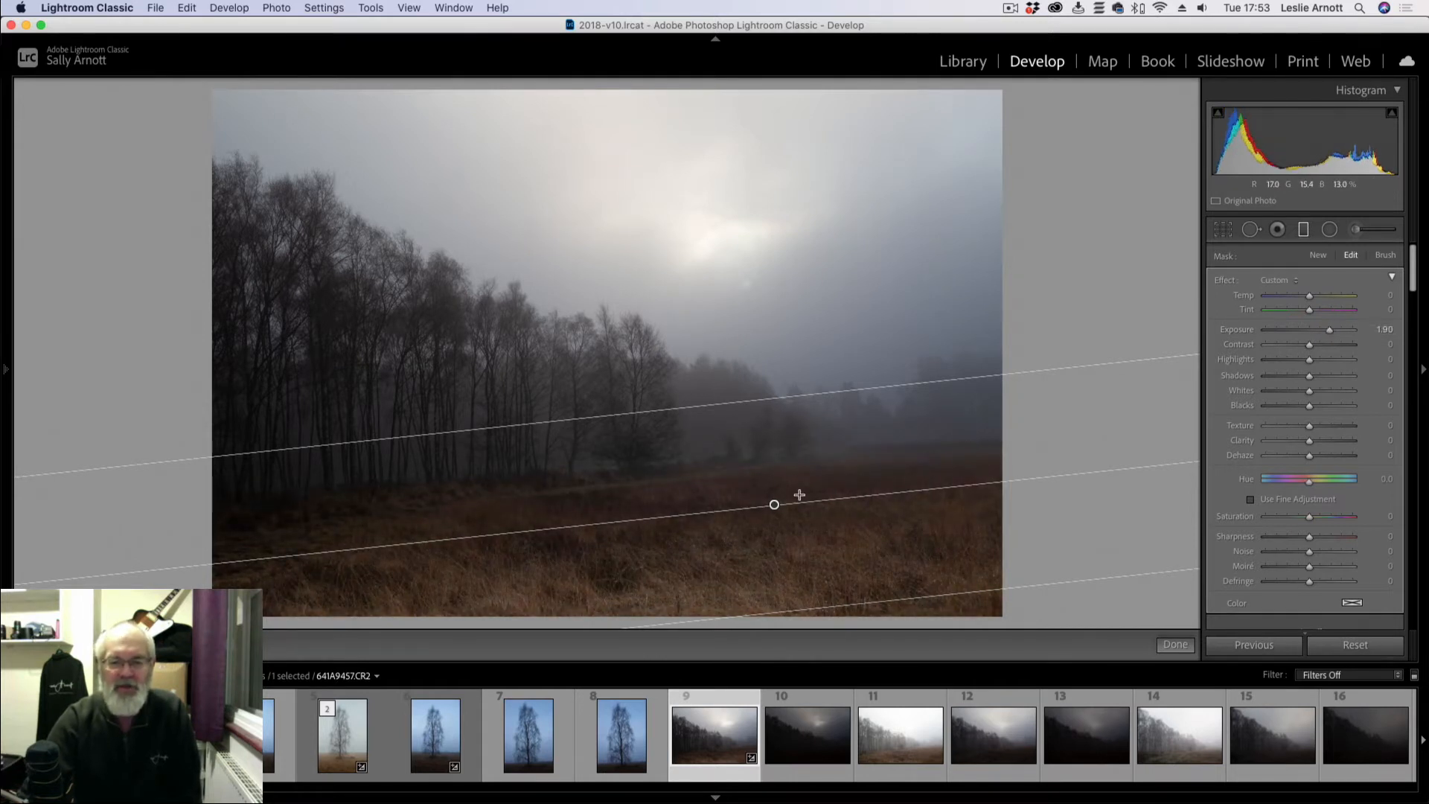
left_click_drag(774, 503, 758, 443)
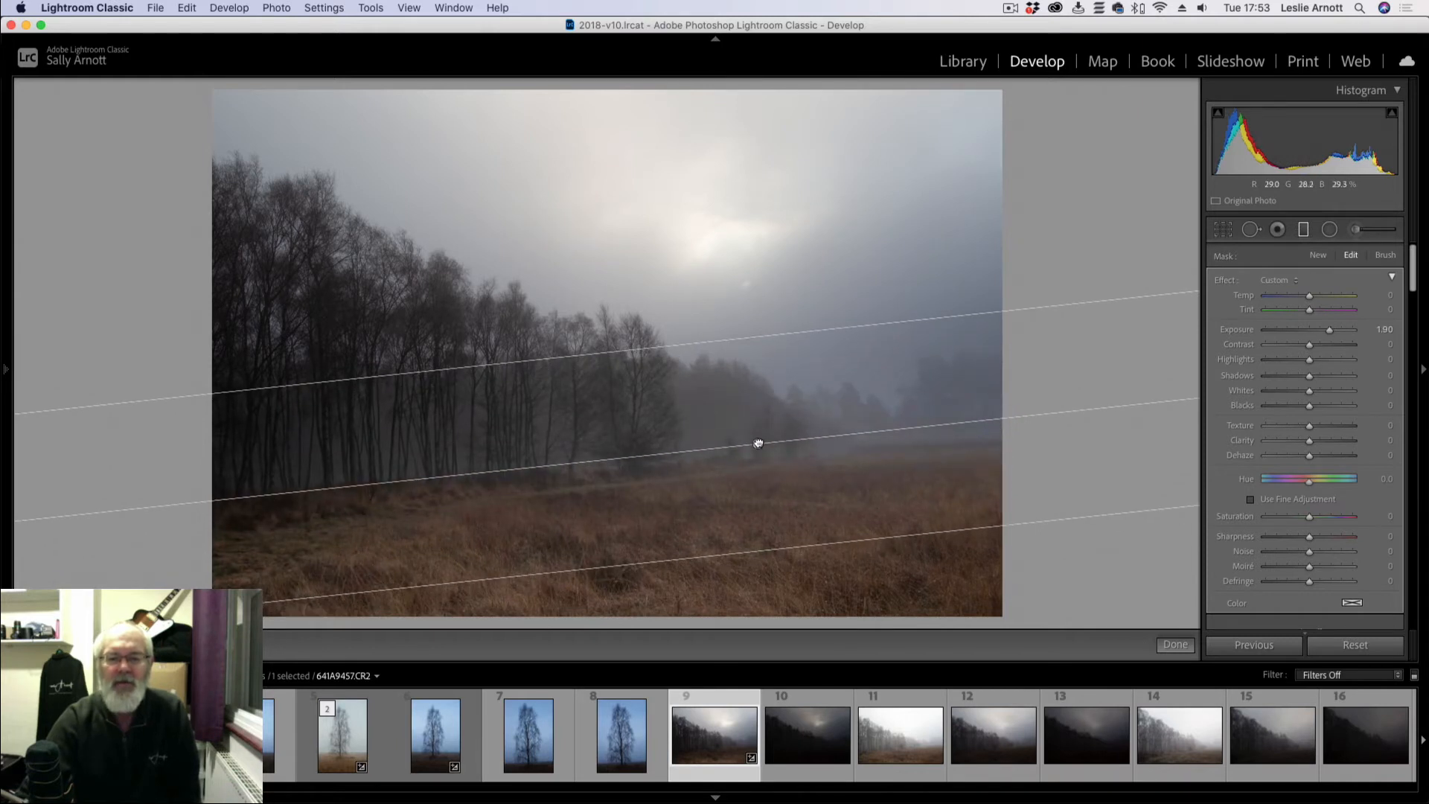
left_click_drag(794, 332, 807, 295)
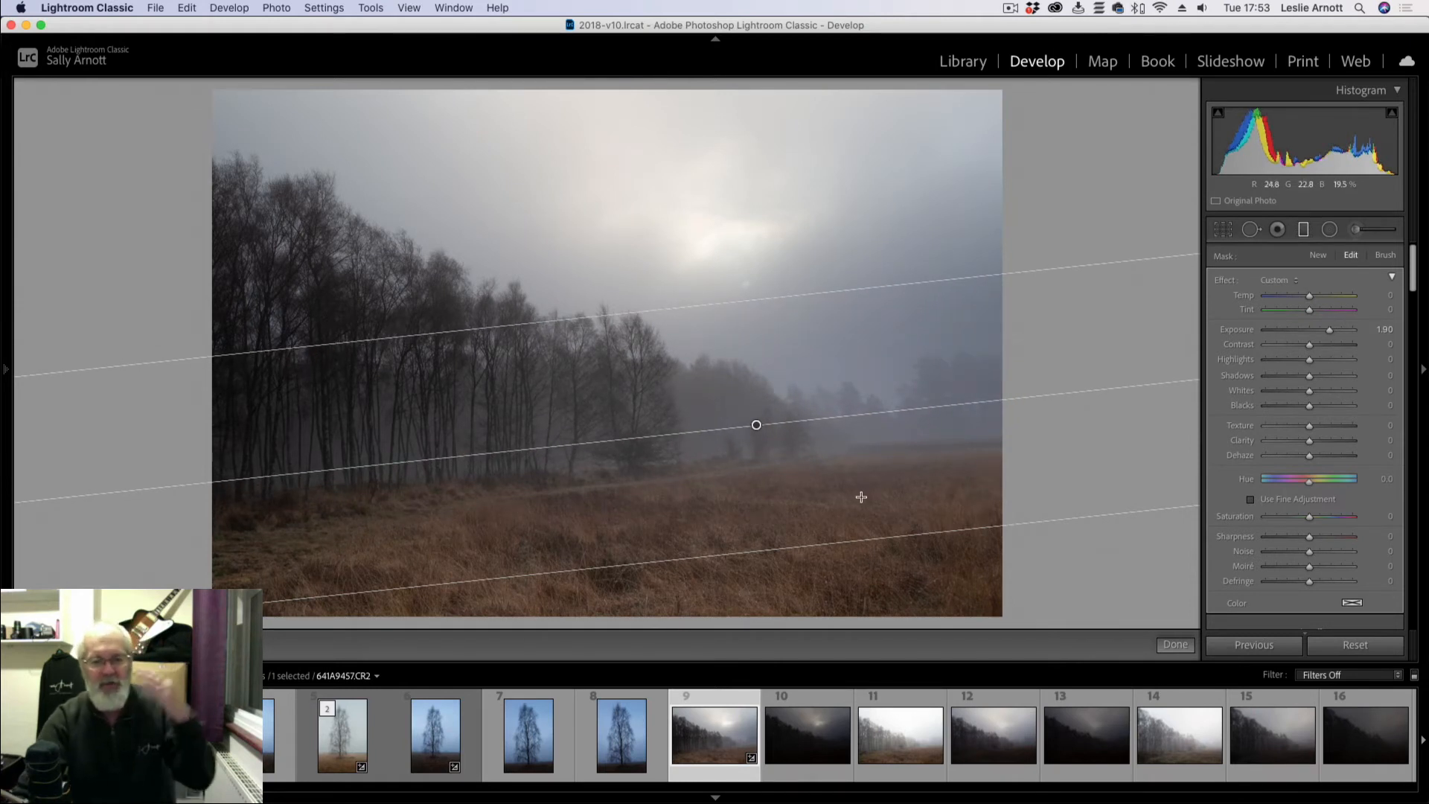
left_click_drag(732, 302, 734, 296)
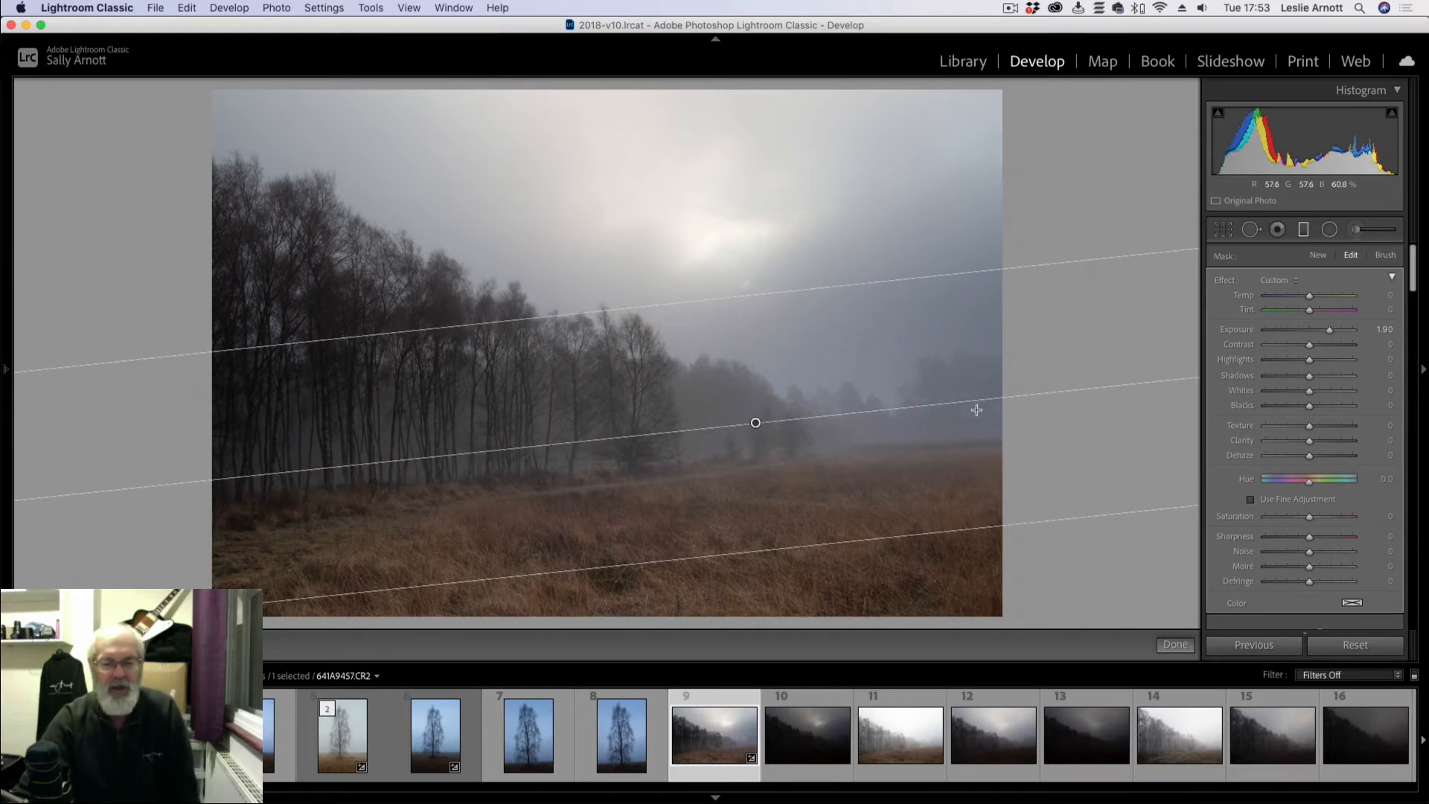
left_click(1174, 644)
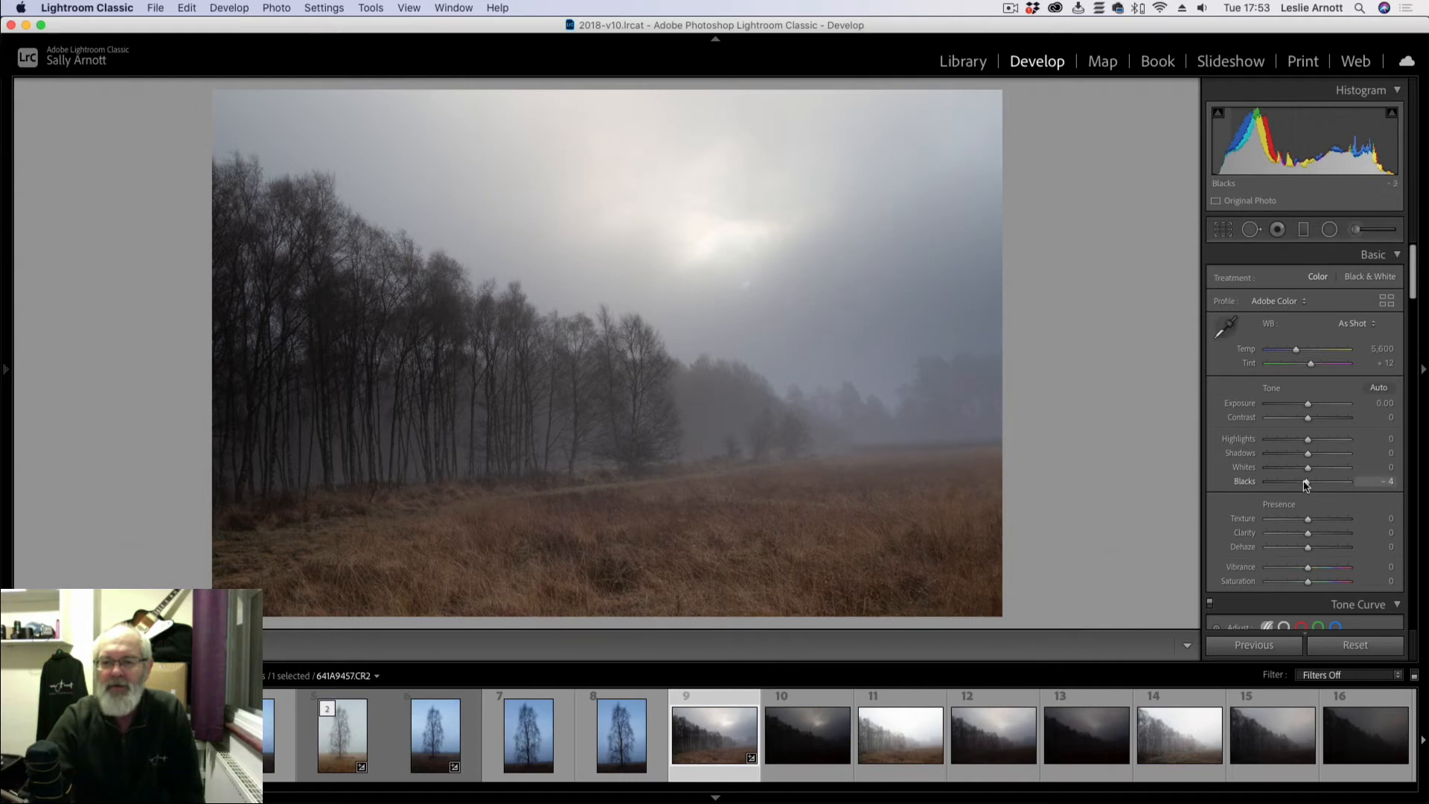
Step: Set the photo's overall Blacks to -26, Whites to +6 and Highlights to -17, and check the sky around the sun
left_click_drag(1305, 484, 1297, 484)
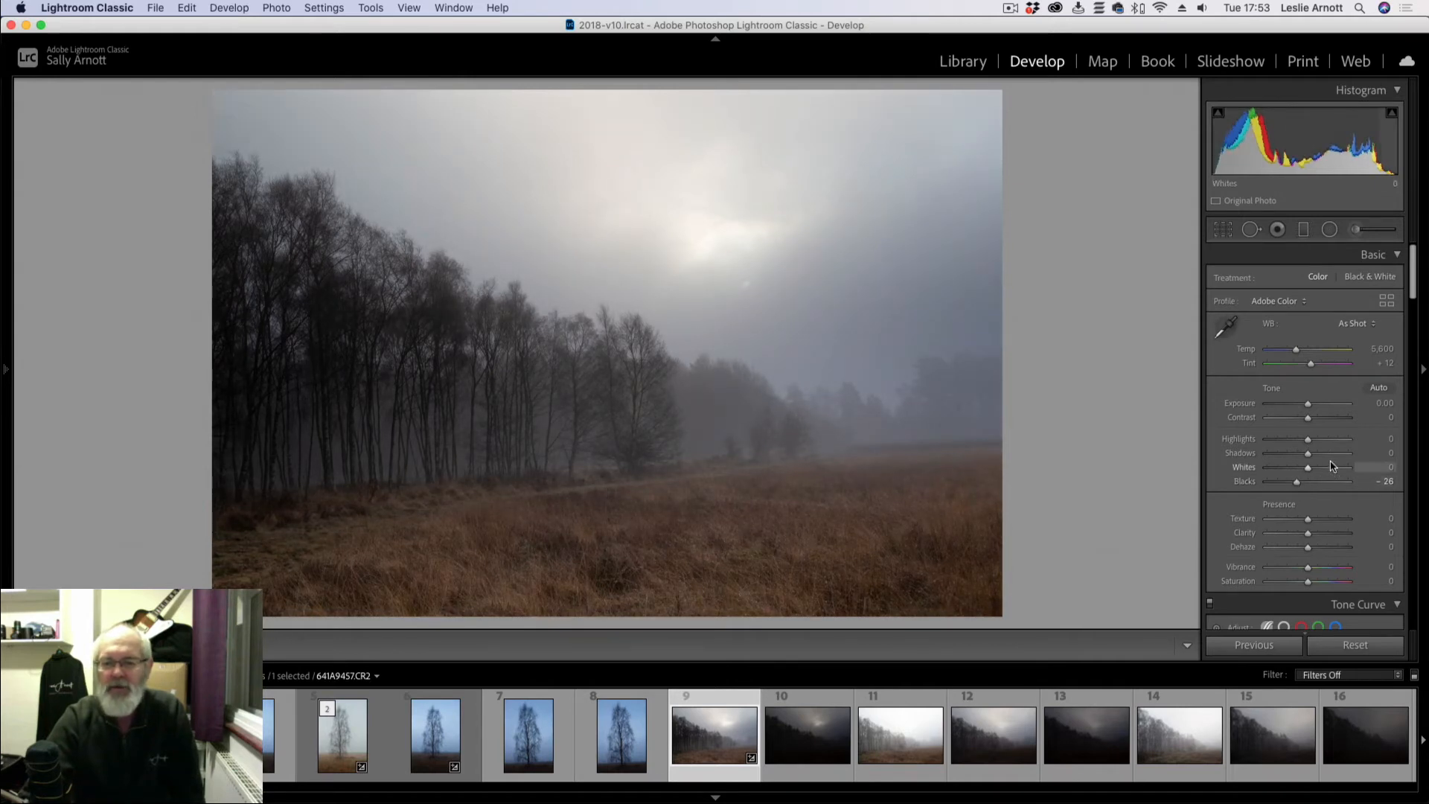
left_click_drag(1313, 471, 1314, 473)
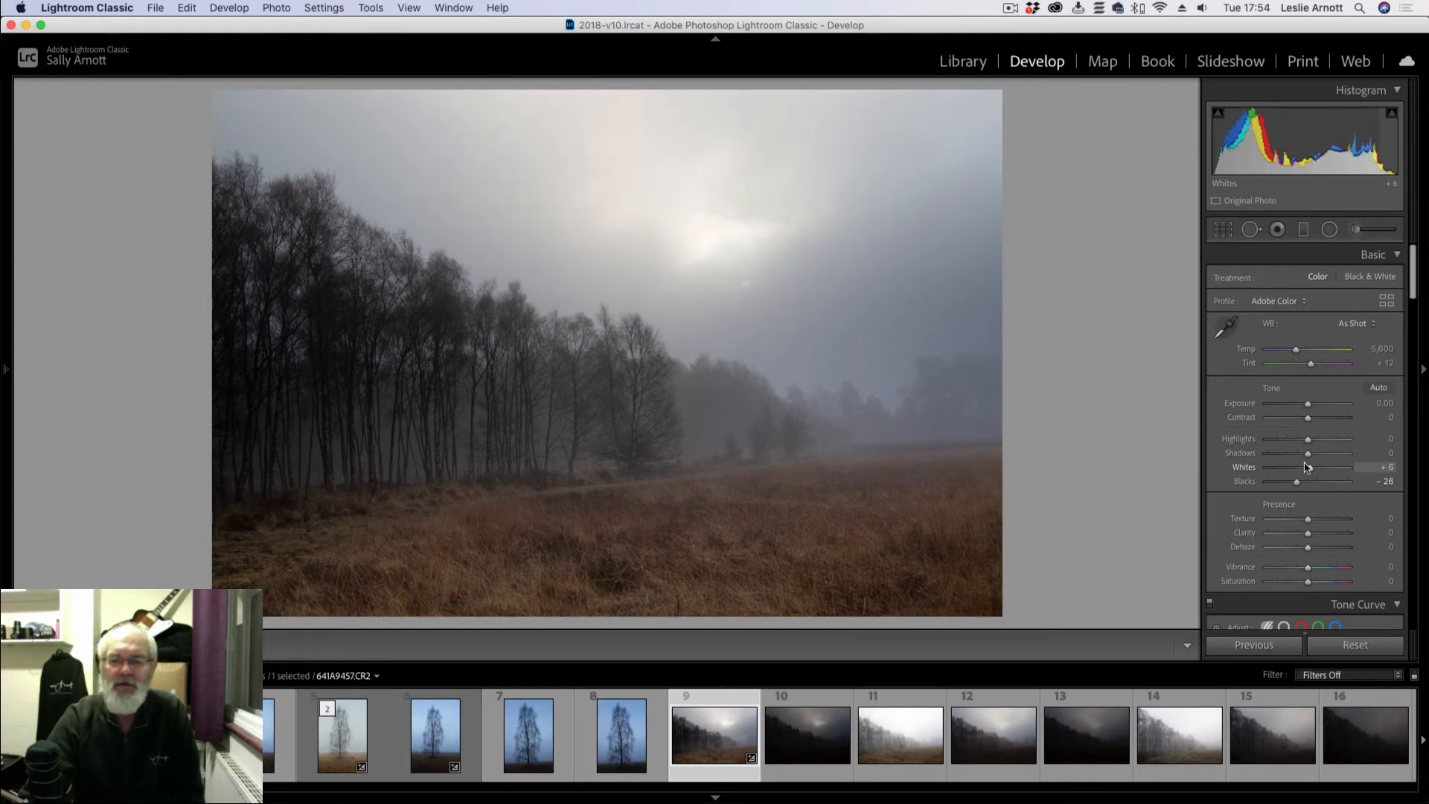
left_click_drag(1308, 444, 1300, 443)
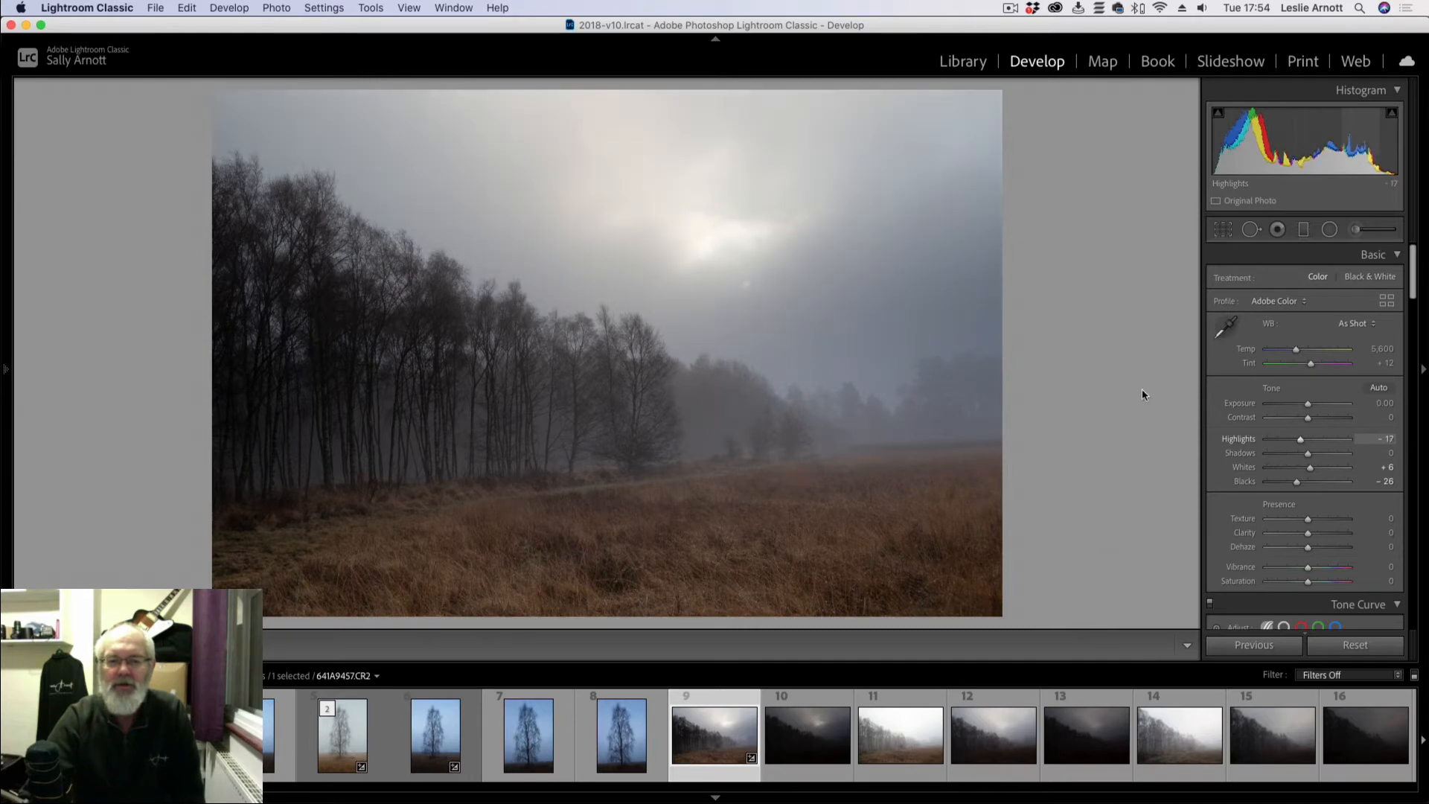
left_click(723, 270)
left_click(723, 271)
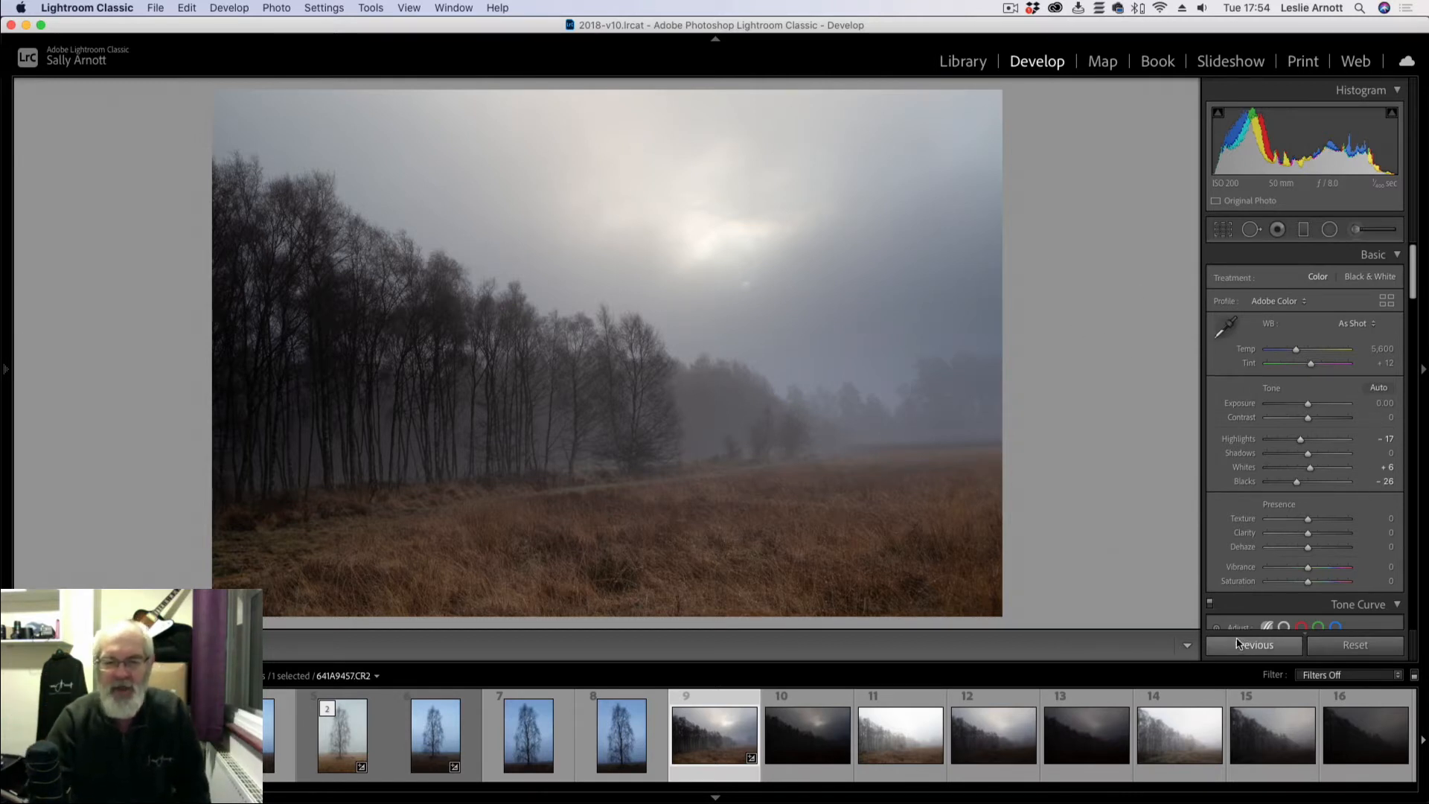
Step: Open 641A9462.CR2 and apply a graduated filter with exposure -1.26 downward from the top of the sky to the field
left_click(1190, 720)
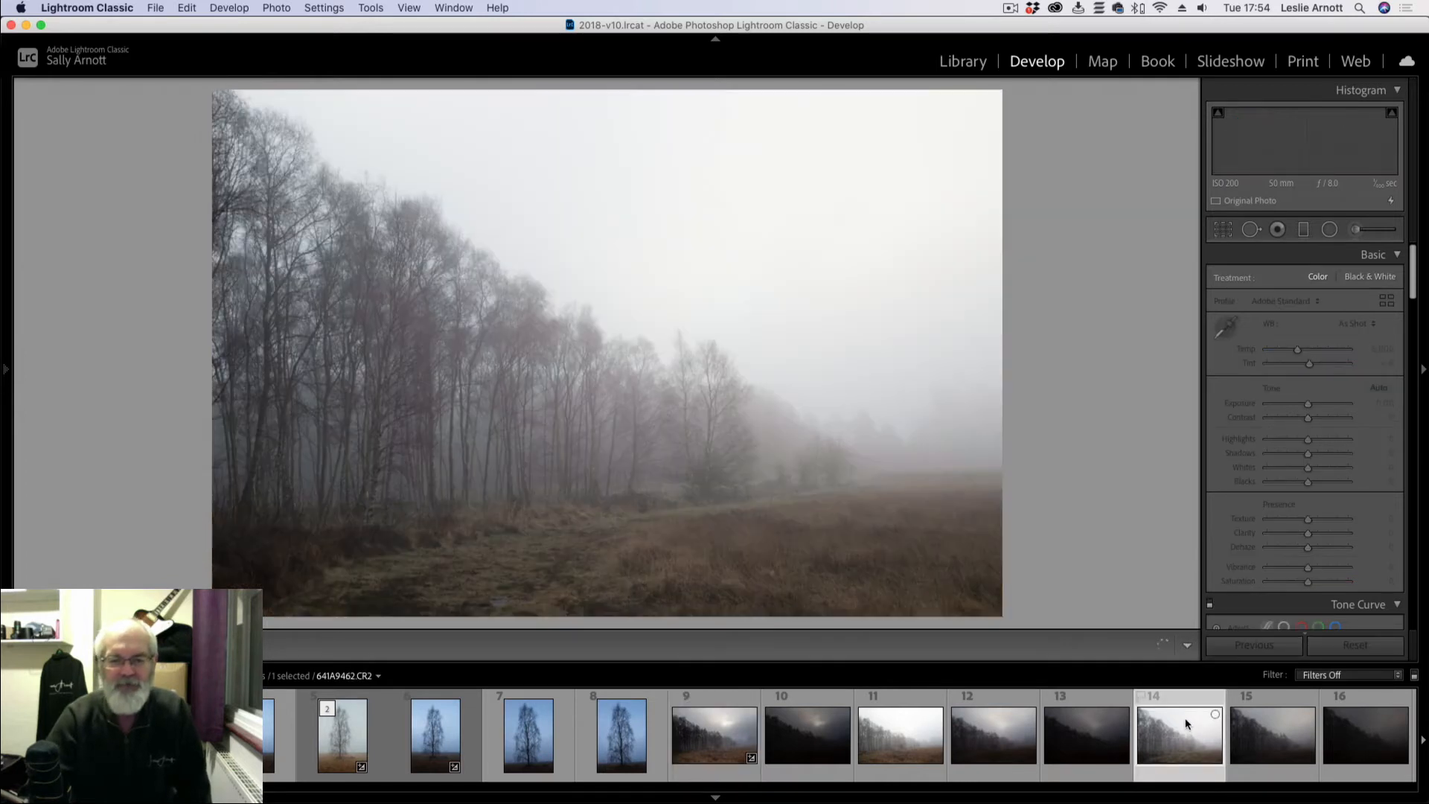
left_click(1304, 231)
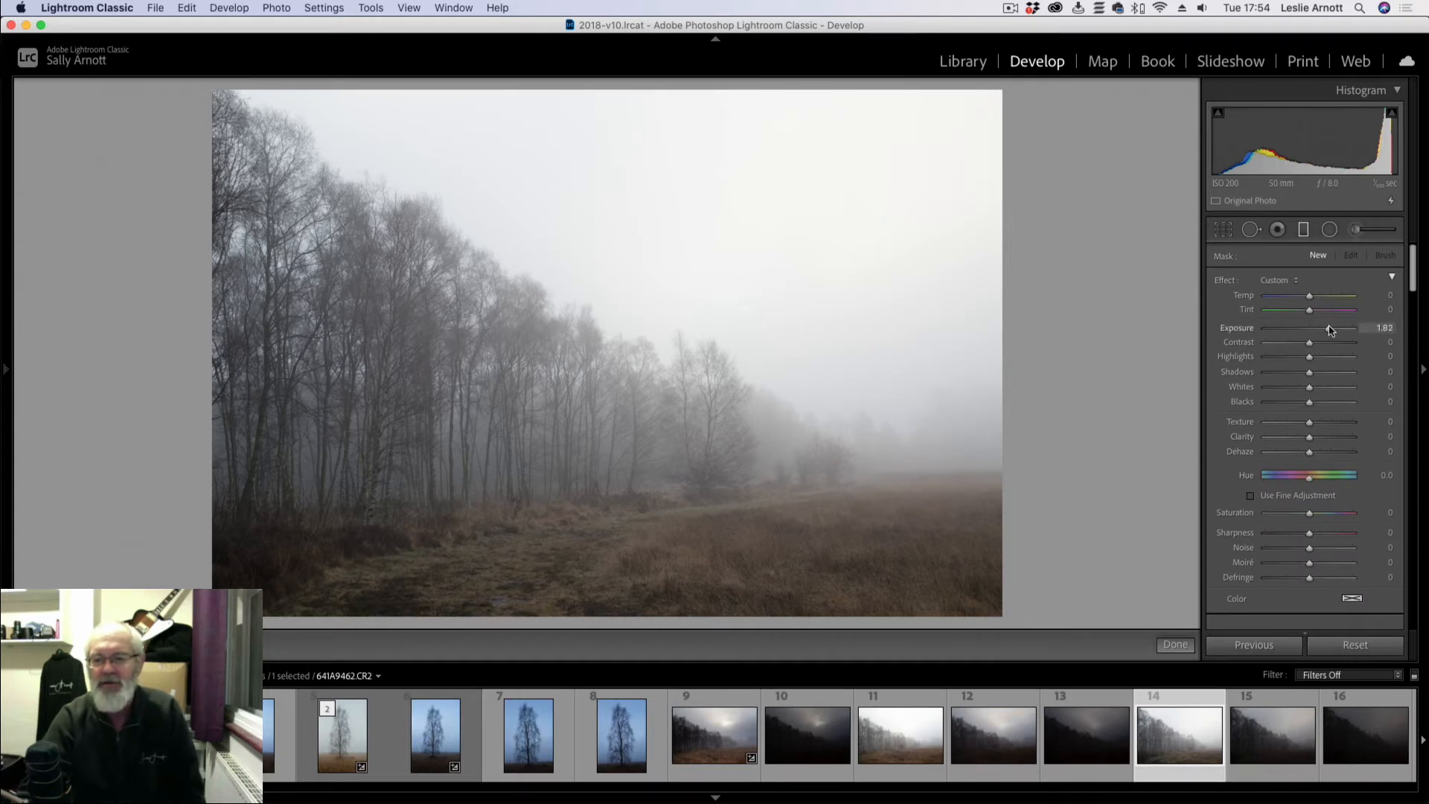
left_click_drag(1319, 330, 1305, 332)
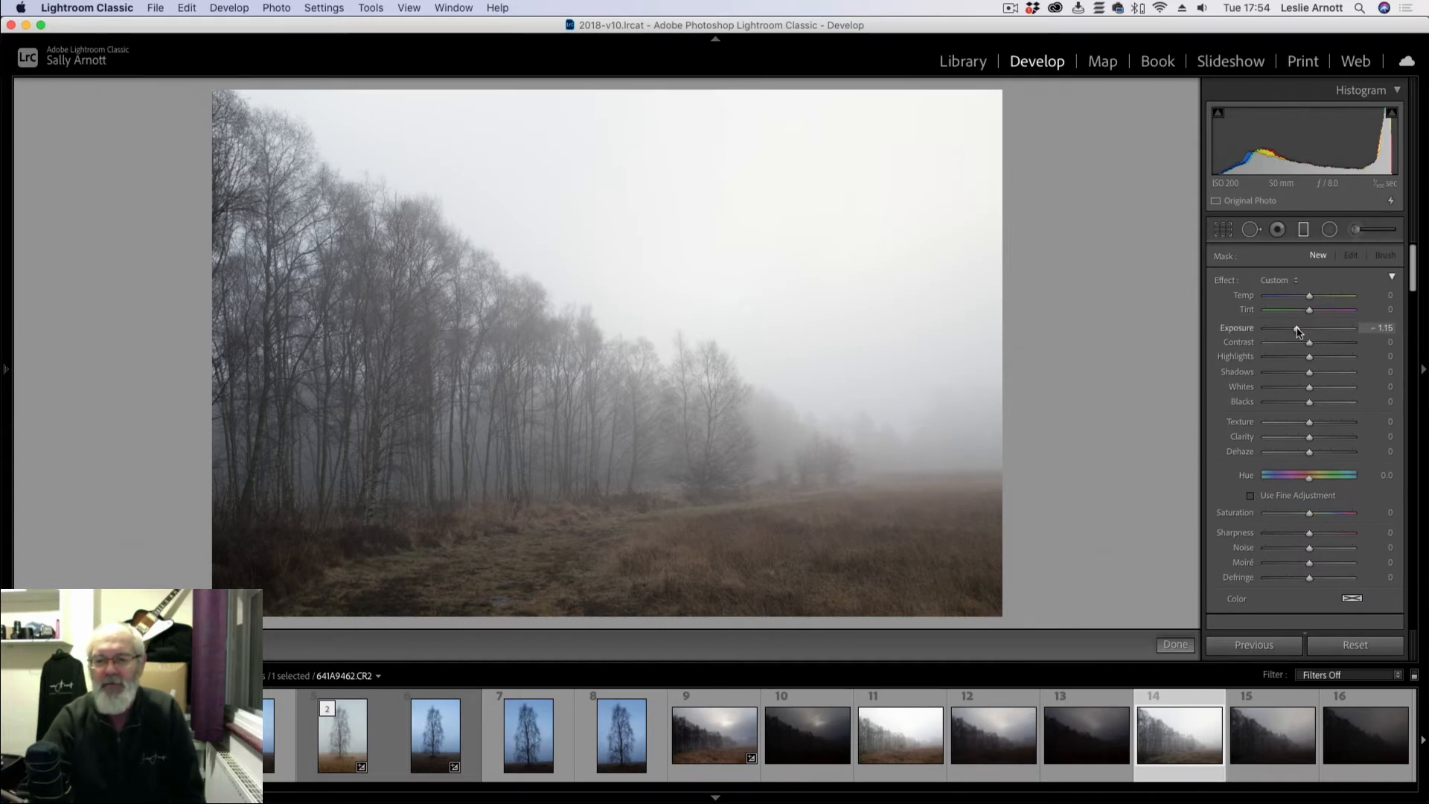
left_click_drag(902, 119, 939, 515)
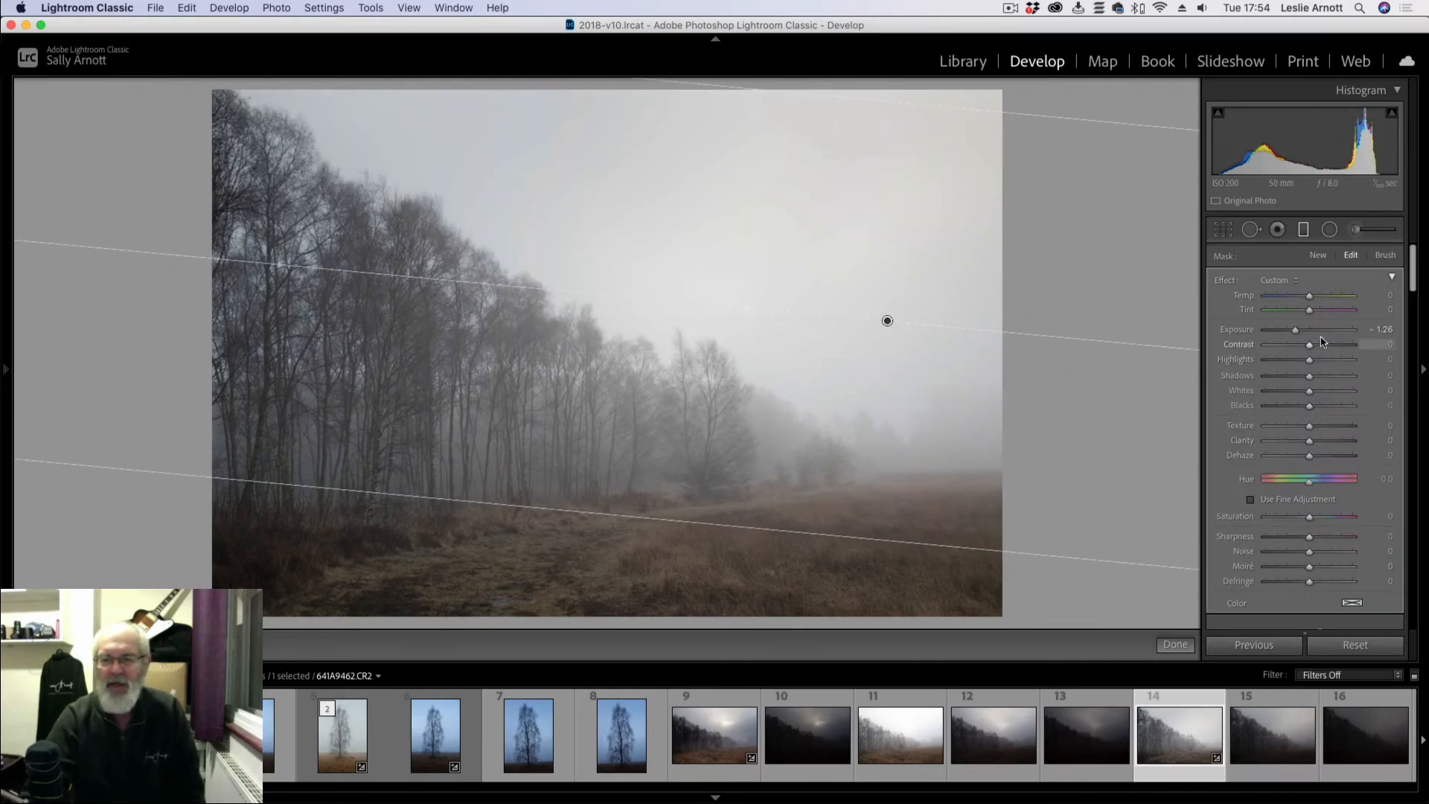
Step: Set the sky filter's exposure to -1.55 and its Temp to -37, and finish editing the filter
mouse_move(1294, 334)
left_mouse_down()
mouse_move(1264, 332)
mouse_move(1310, 334)
mouse_move(1294, 338)
left_mouse_up()
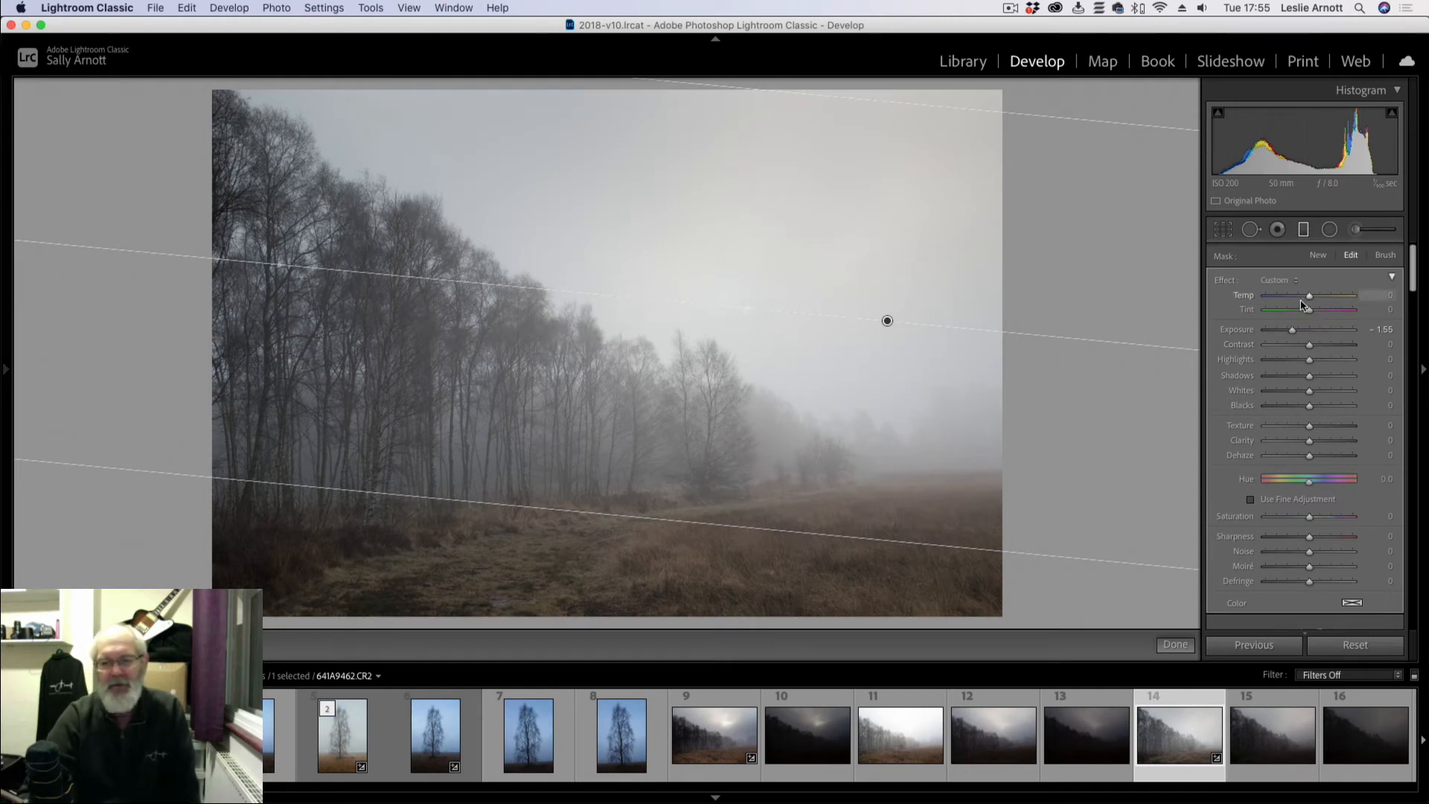
left_click_drag(1309, 300, 1293, 299)
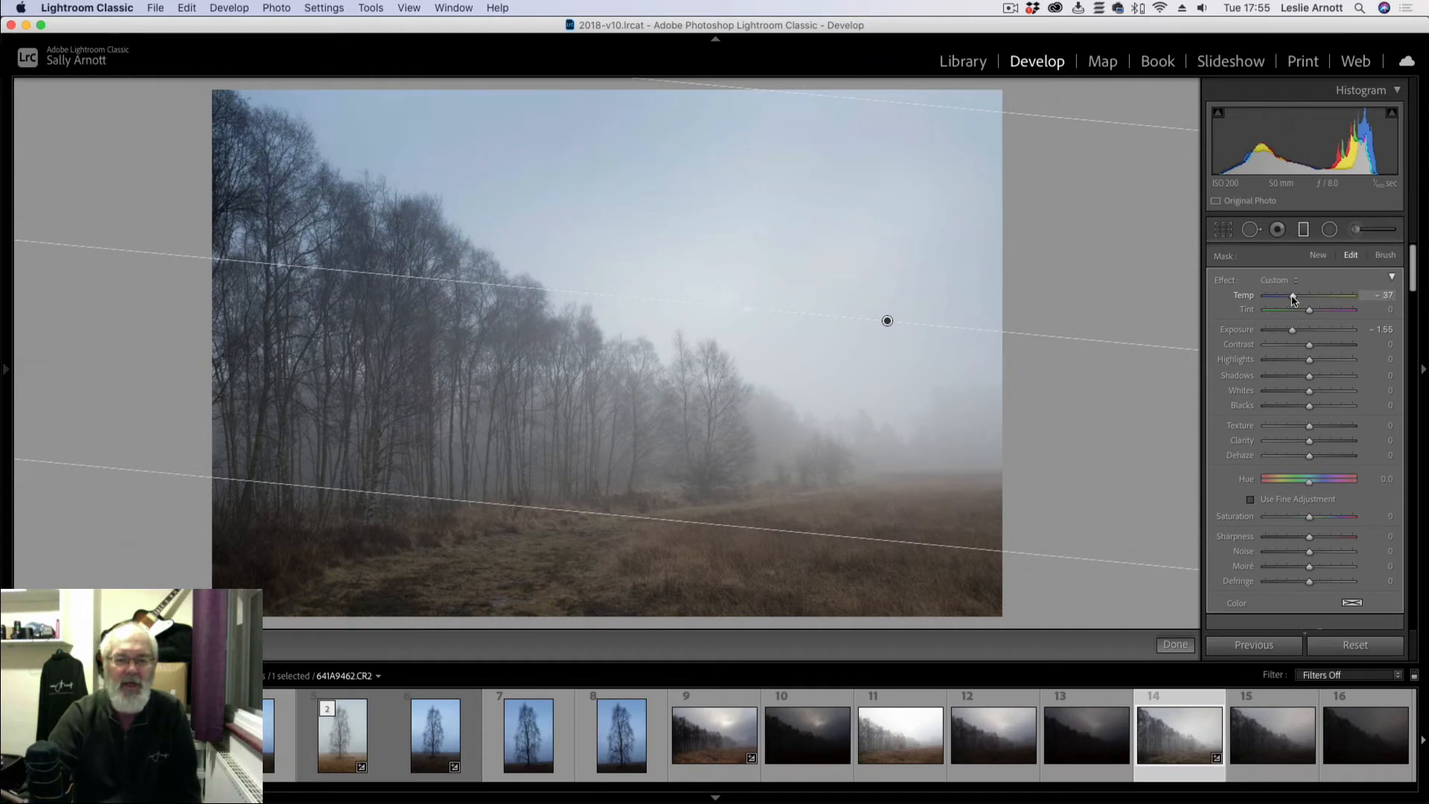
left_click(1176, 645)
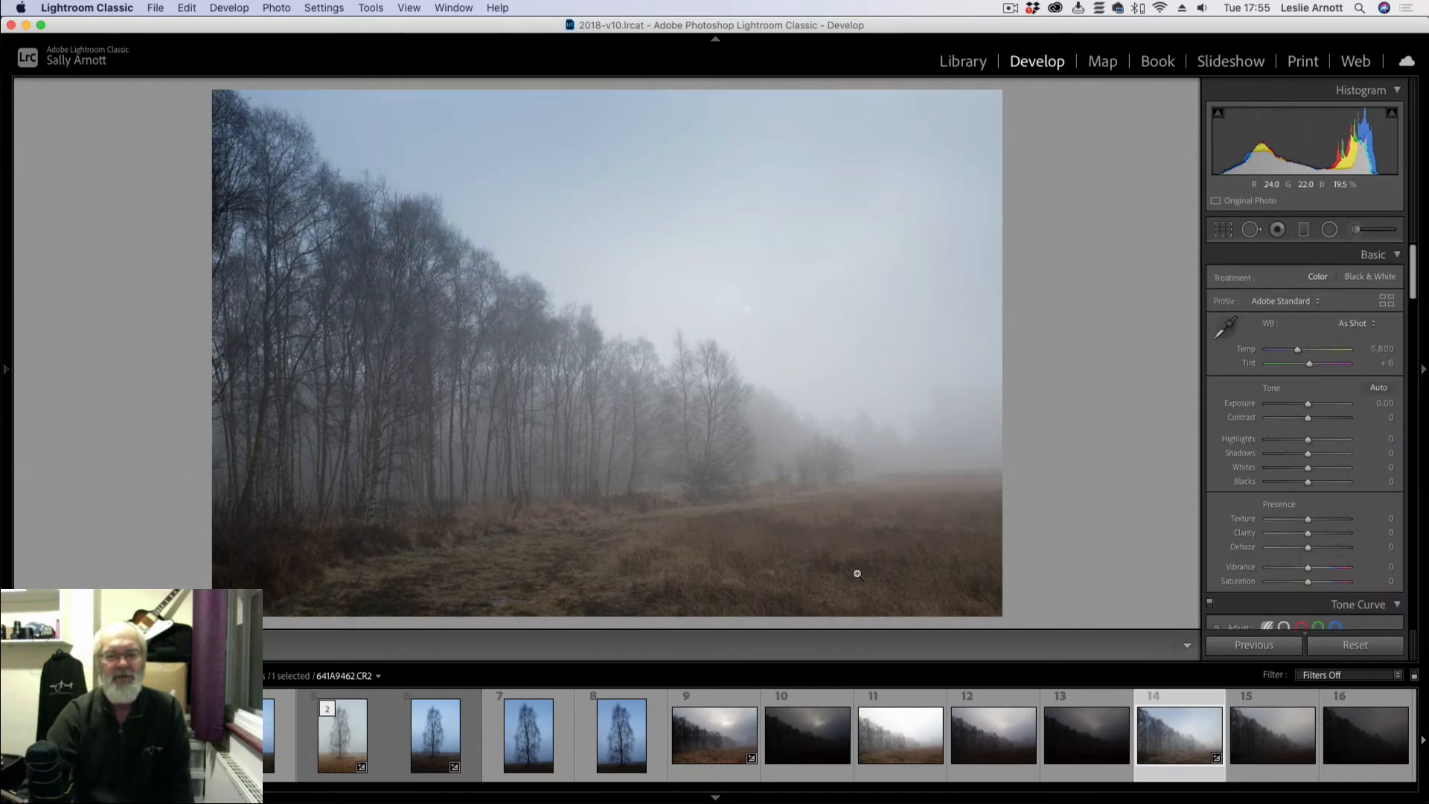
Step: Check the faint sun in the sky and set the photo's overall Exposure to -0.65, Highlights to -92 and Whites to +68
left_click(645, 300)
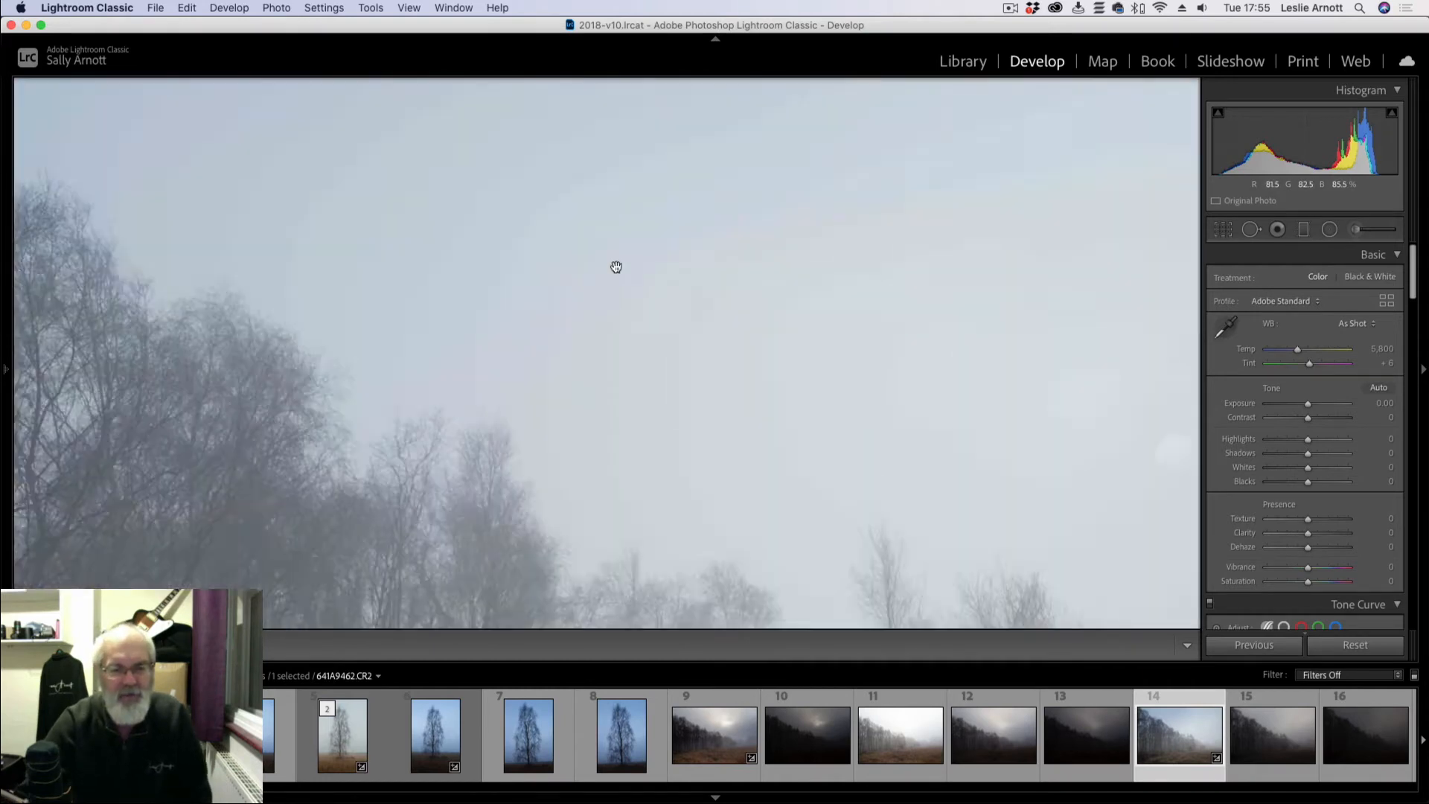
left_click_drag(659, 324, 682, 453)
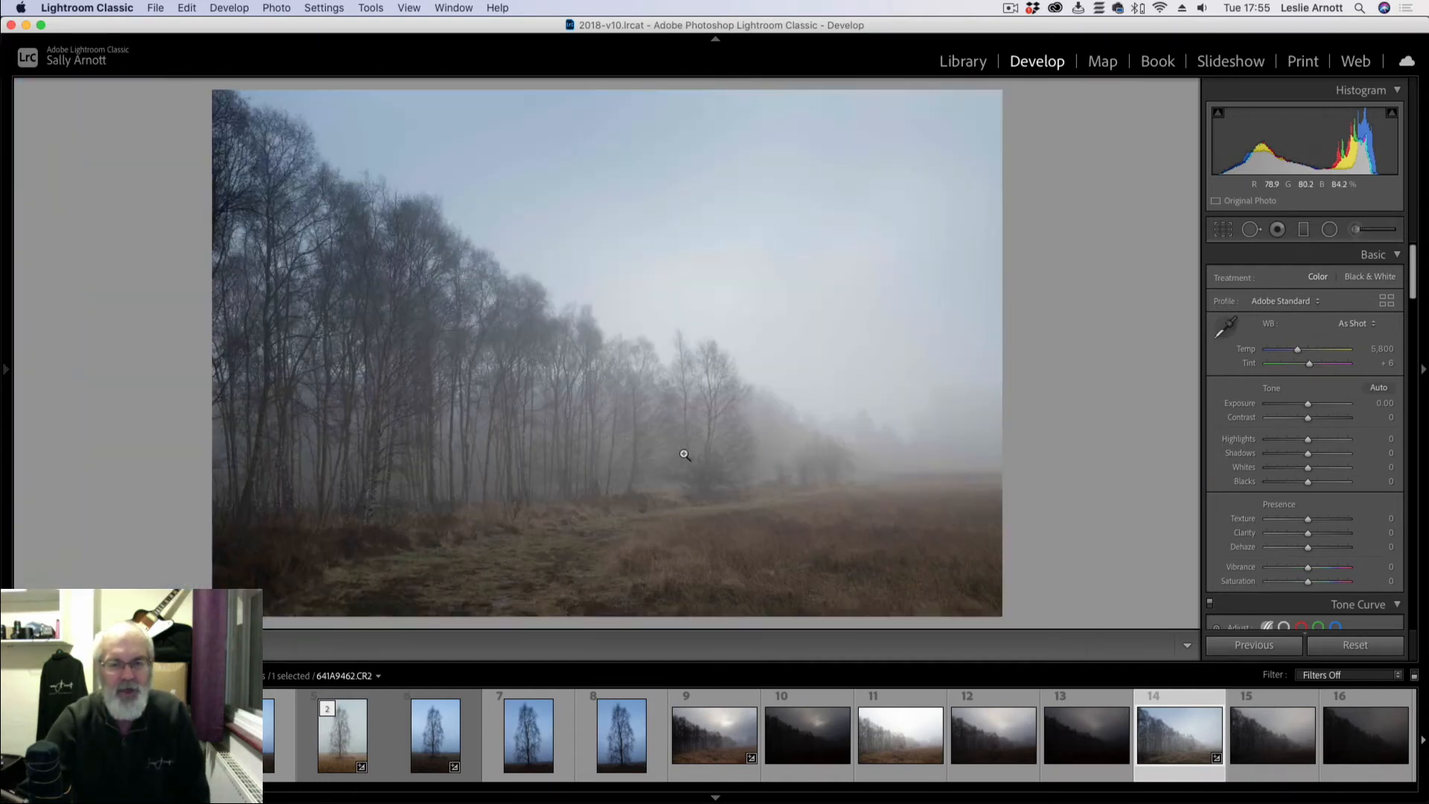
left_click(761, 314)
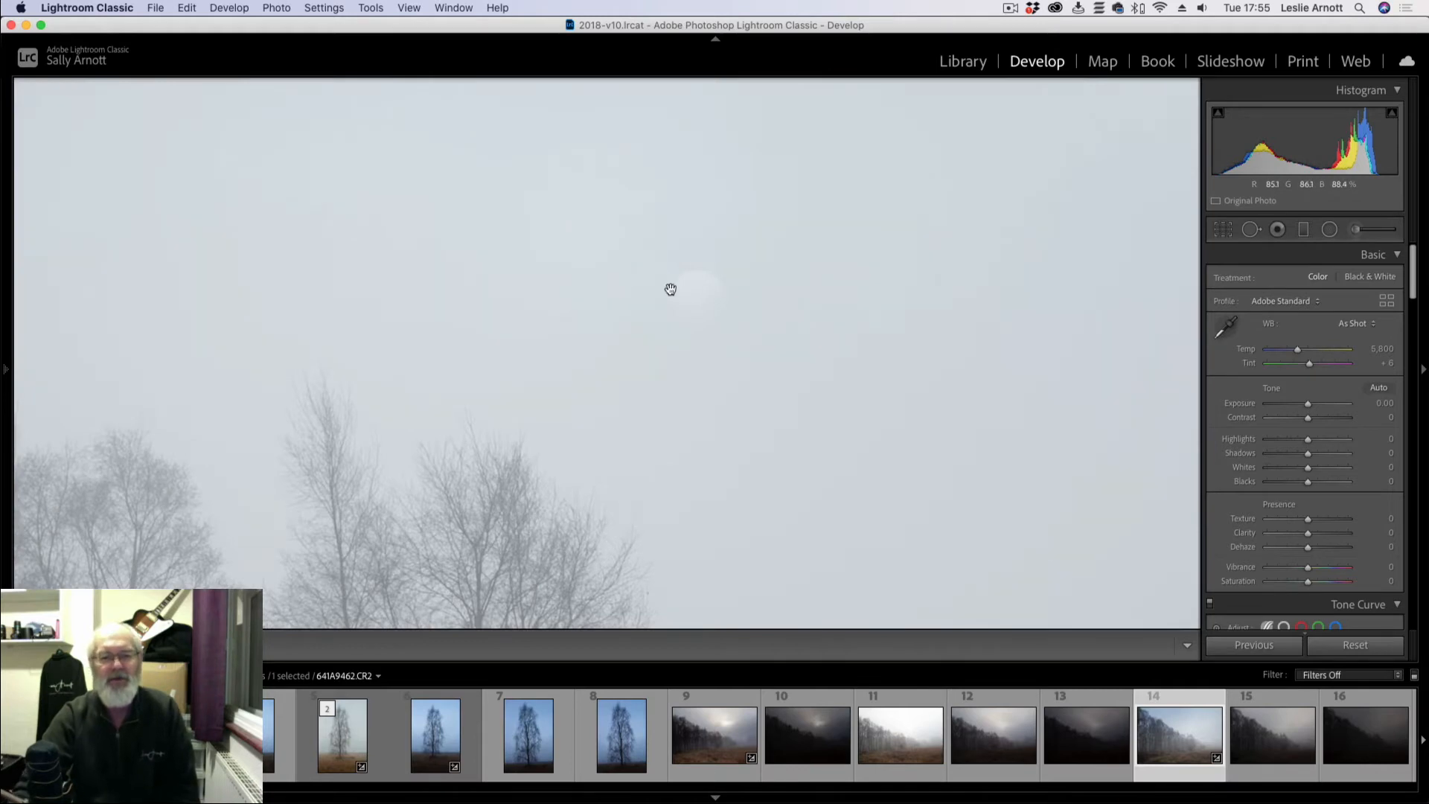
left_click(718, 318)
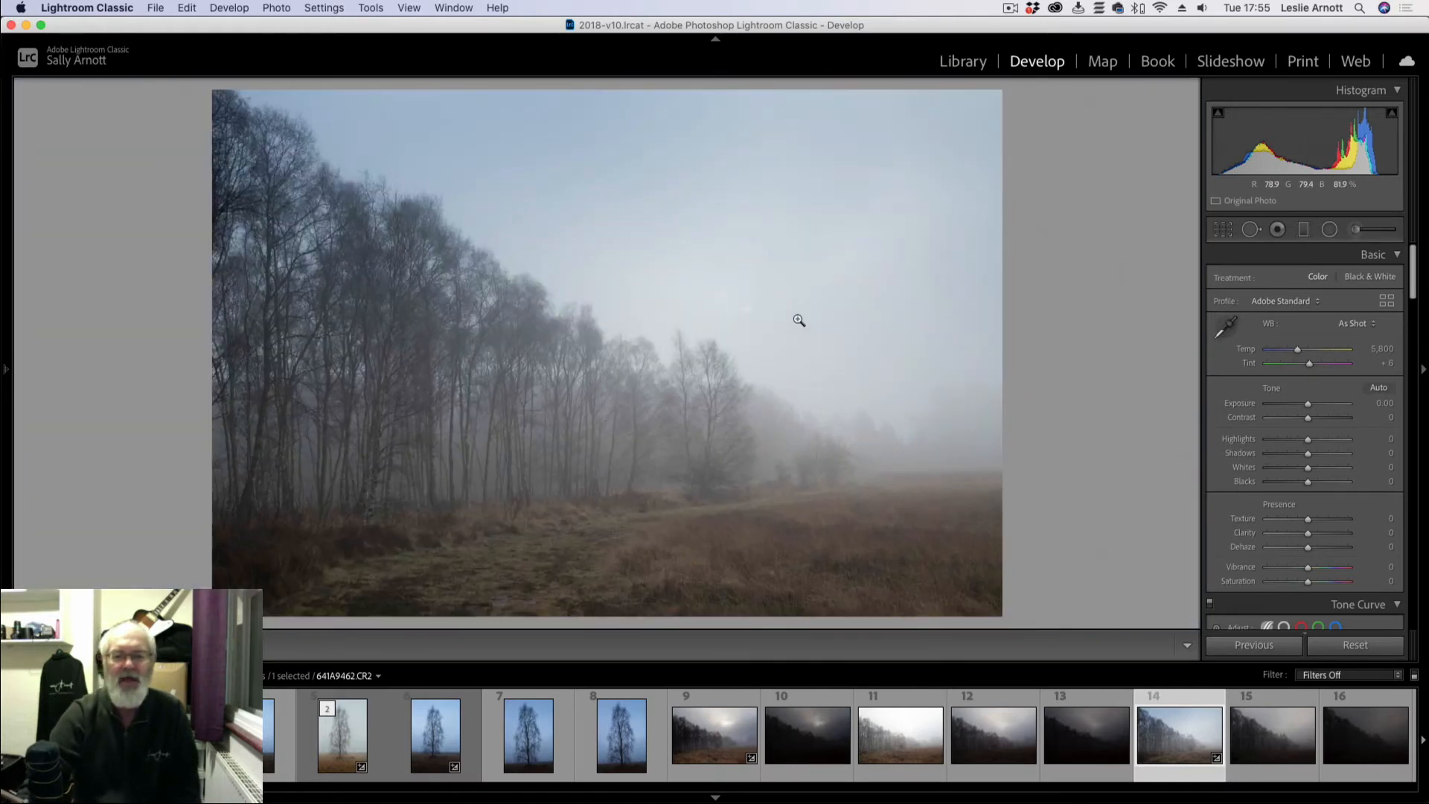
left_click_drag(1308, 439, 1304, 409)
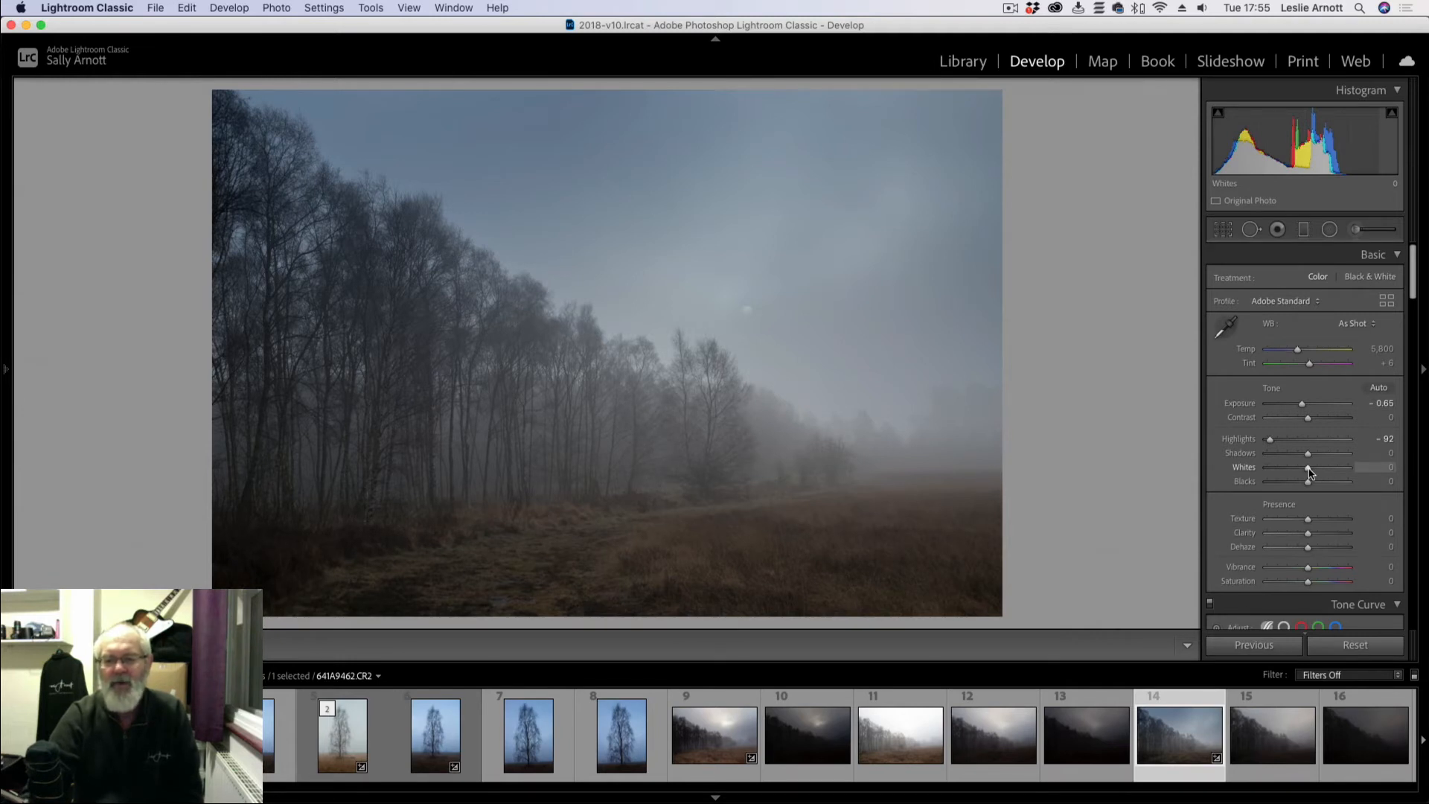
left_click_drag(1310, 472, 1338, 469)
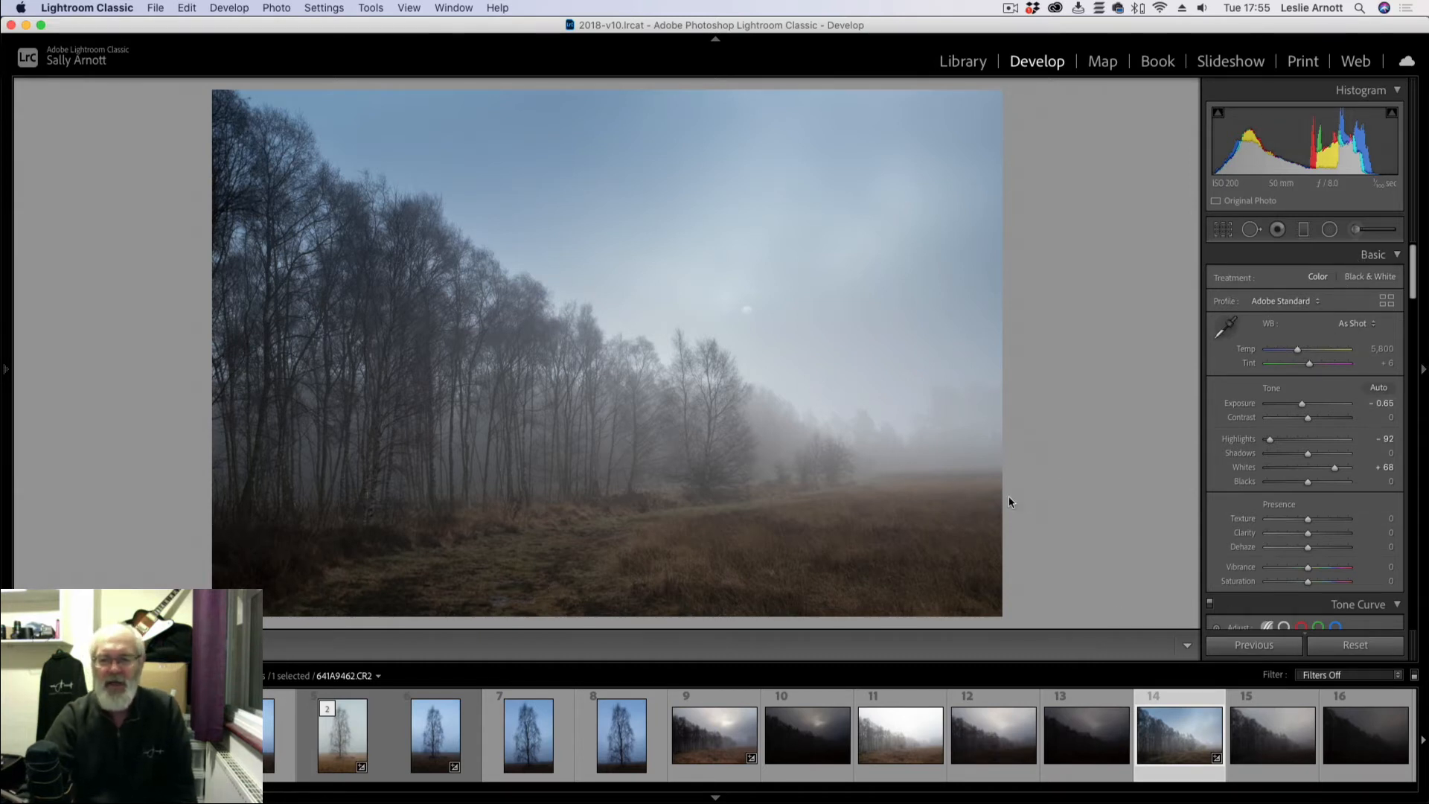
Step: Reopen the sky's graduated filter, reset its Temp to 0 and set its Highlights to -25
left_click(1305, 233)
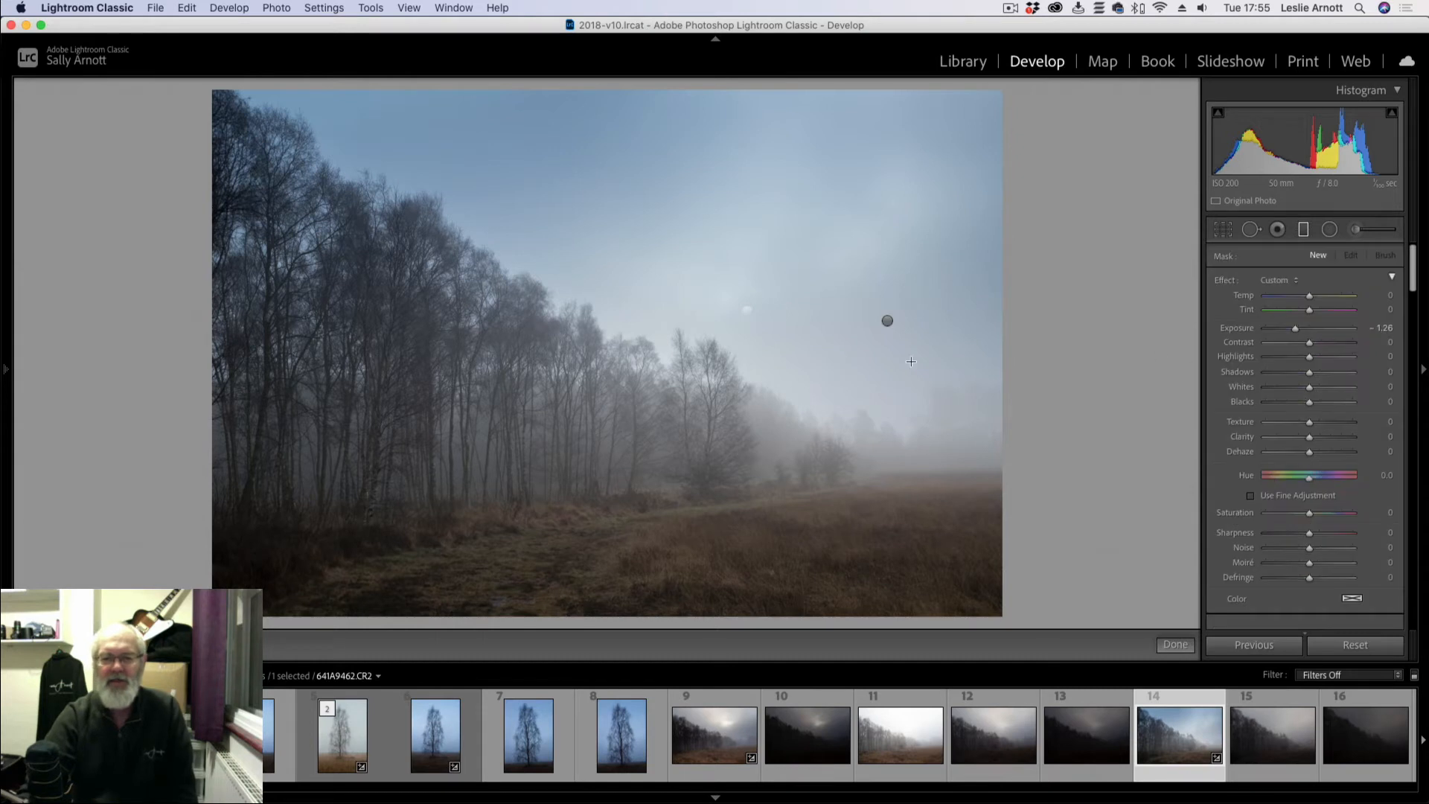
left_click(888, 322)
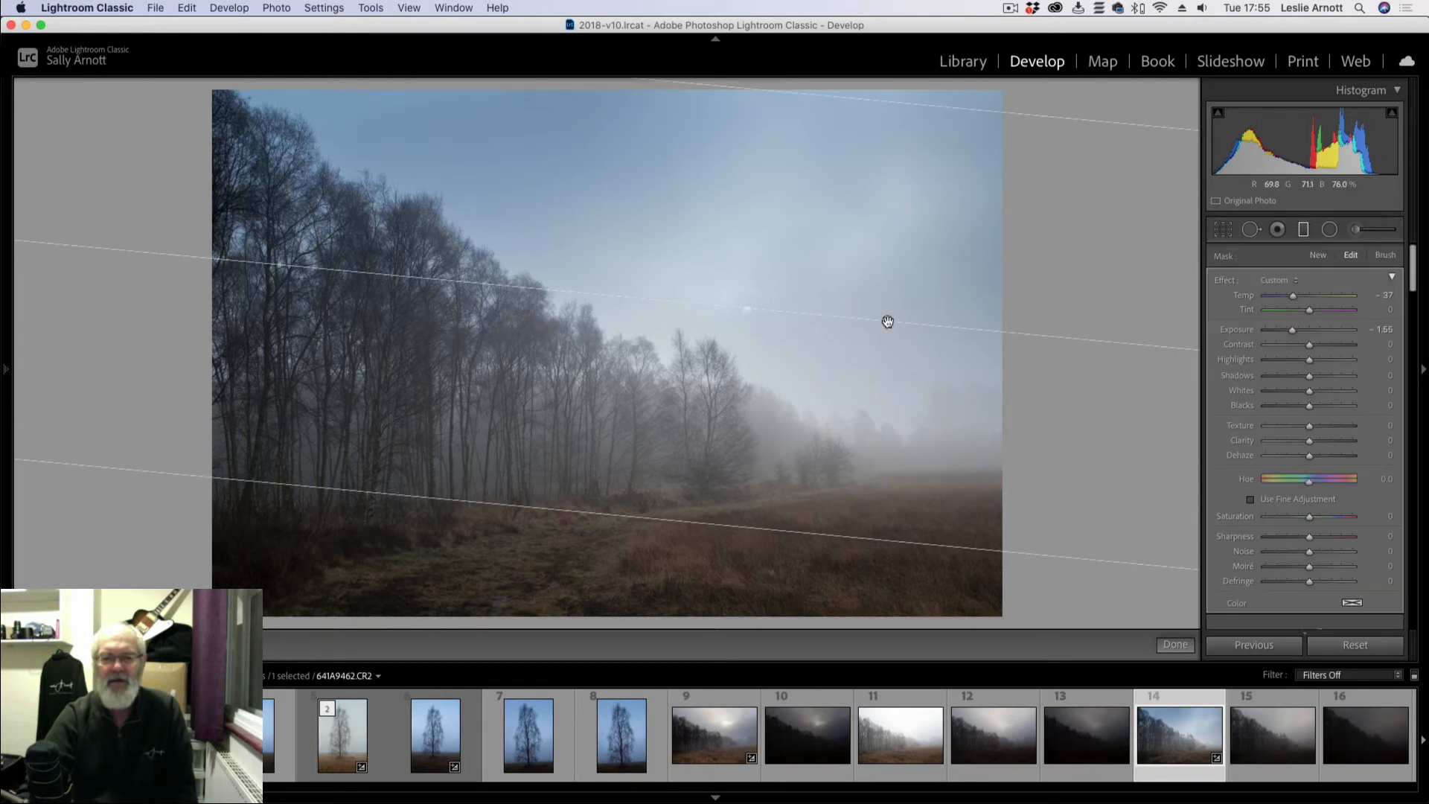
double_click(1293, 295)
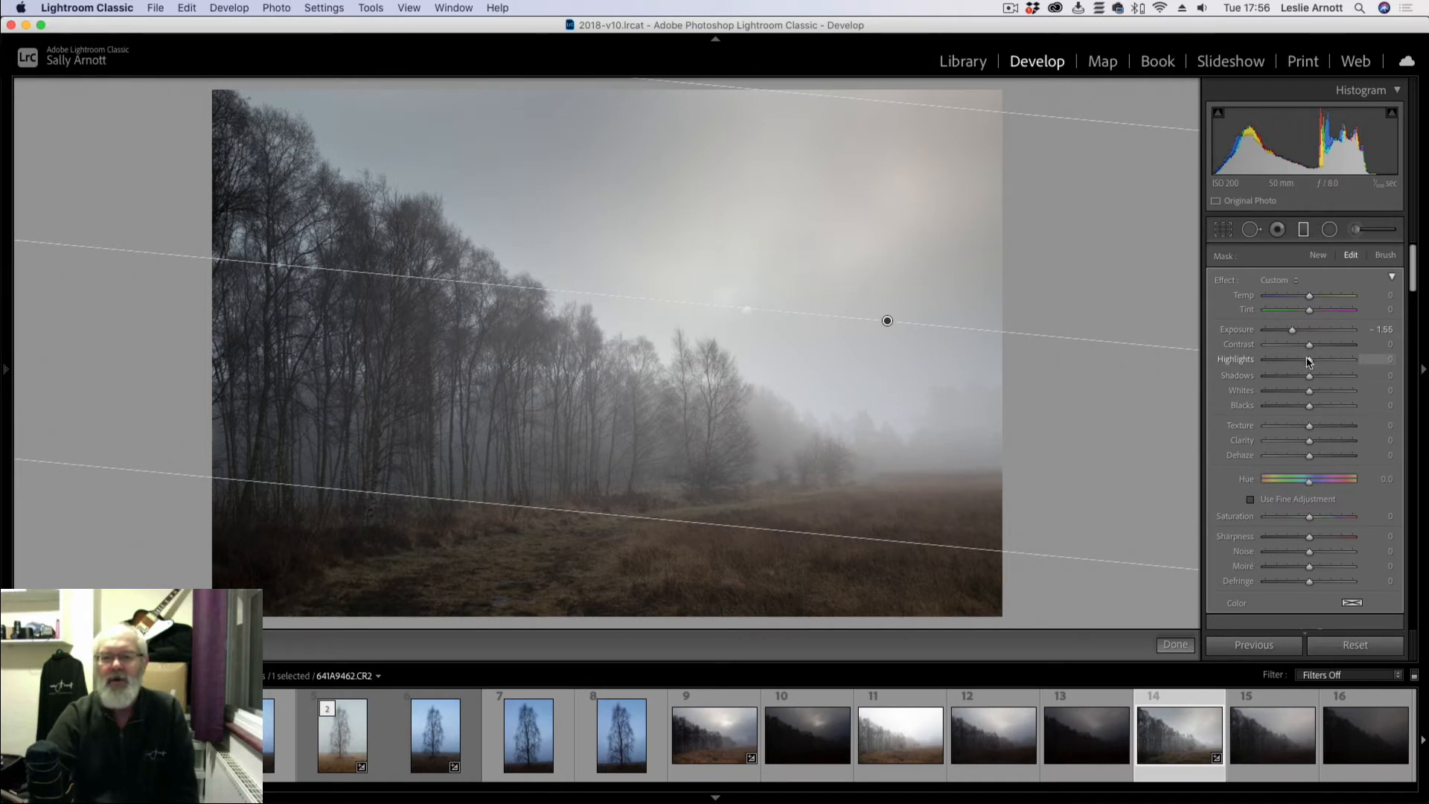
left_click_drag(1310, 363, 1299, 361)
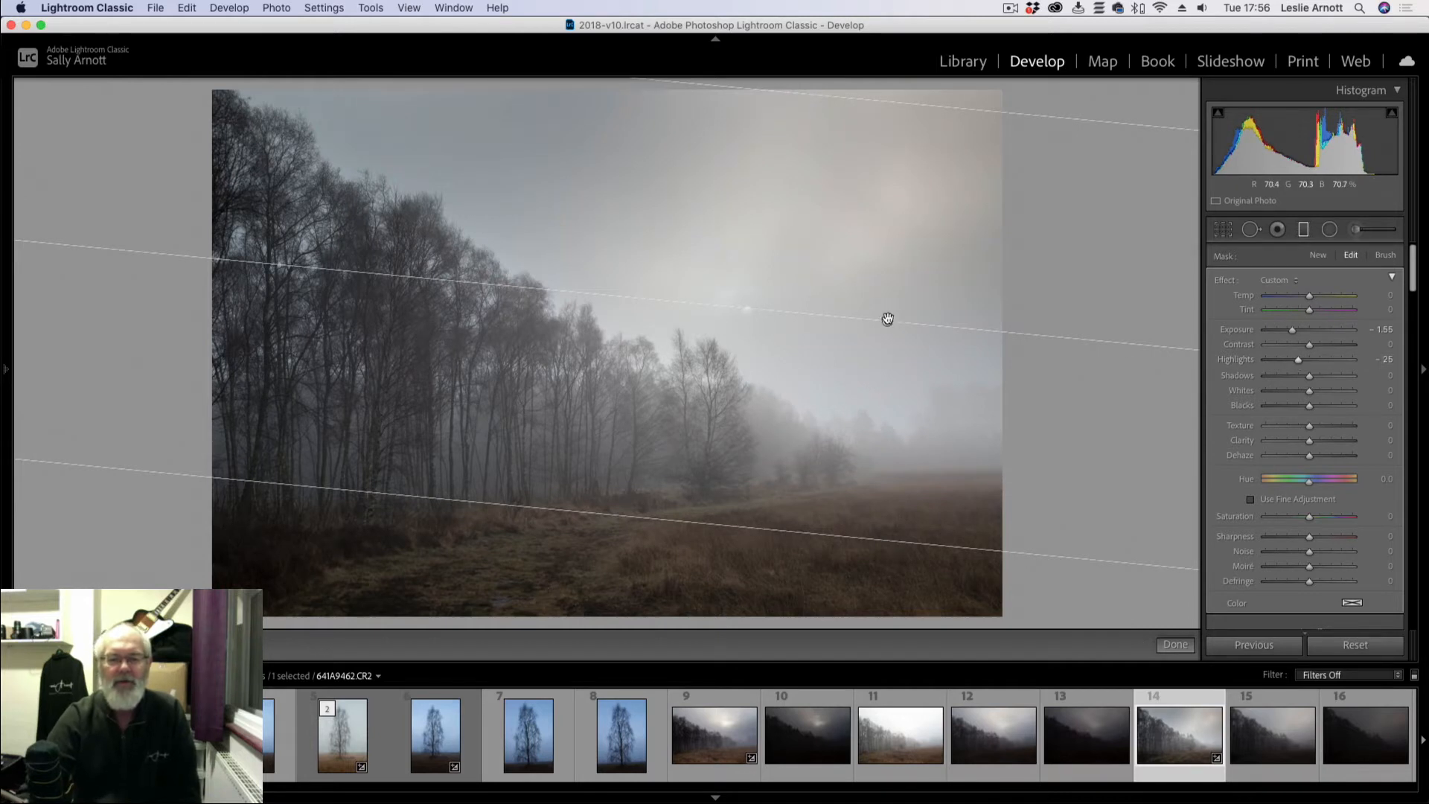
Step: Shift the sky filter slightly lower, set its Dehaze to 3 and finish editing it
left_click_drag(887, 320, 873, 345)
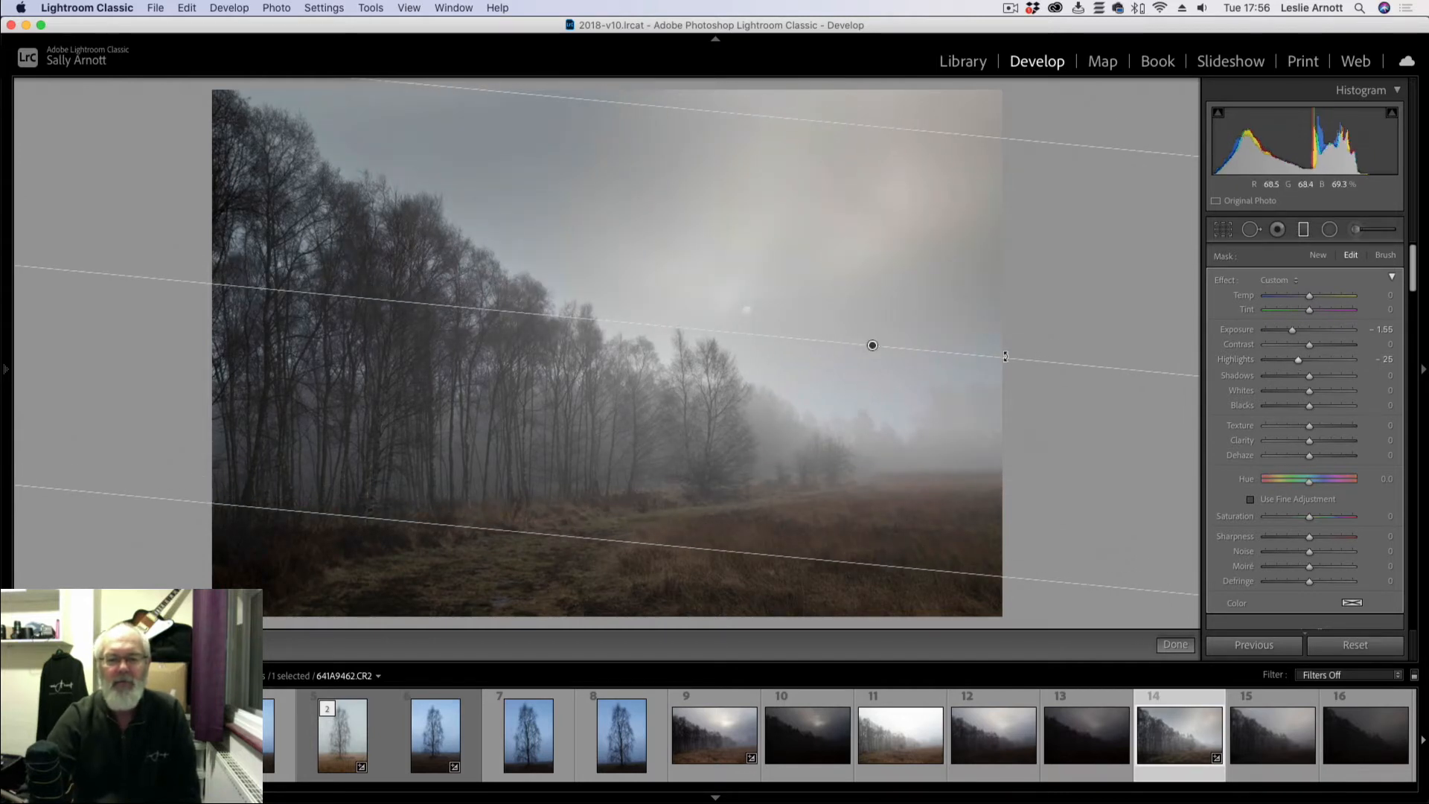
left_click_drag(1310, 459, 1311, 458)
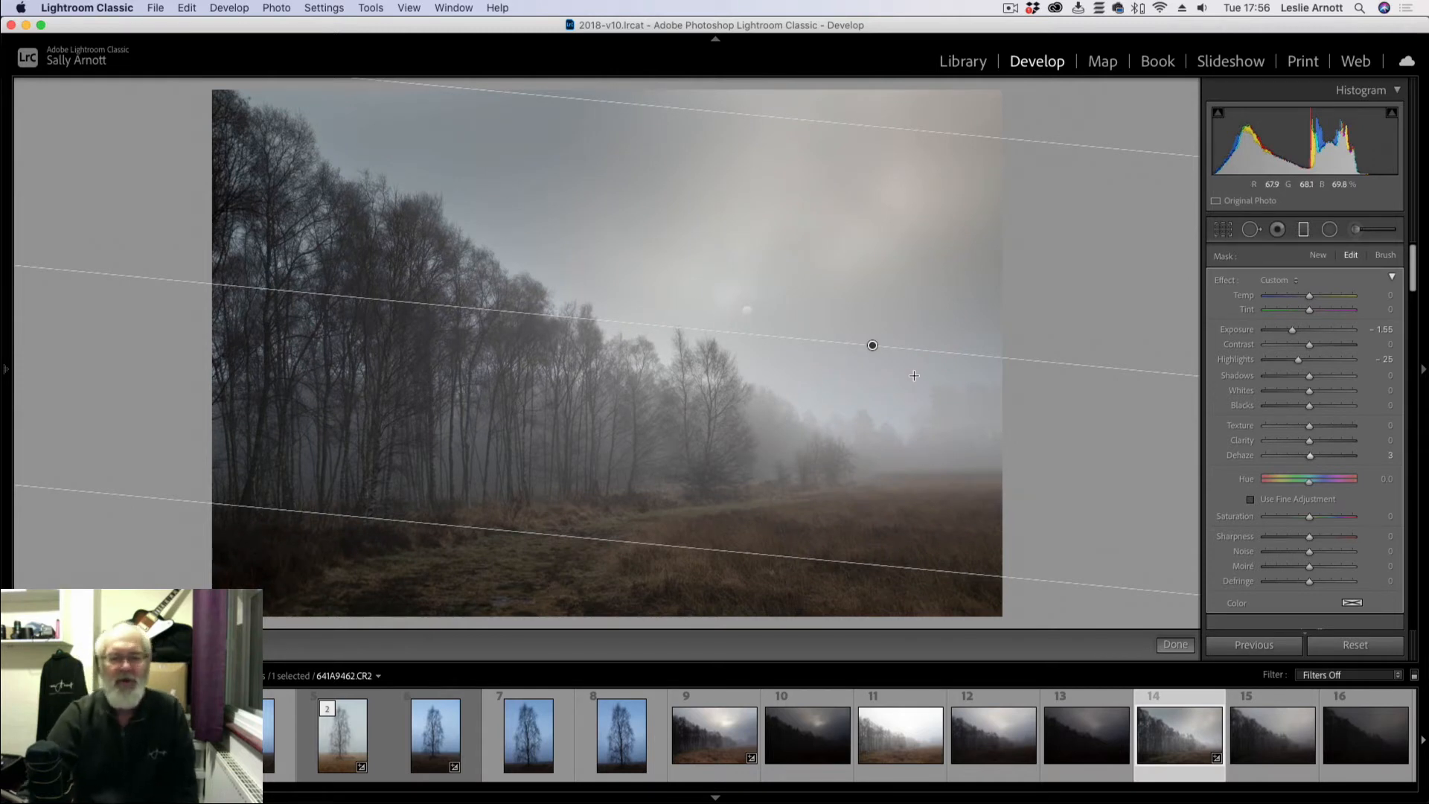
left_click(1174, 645)
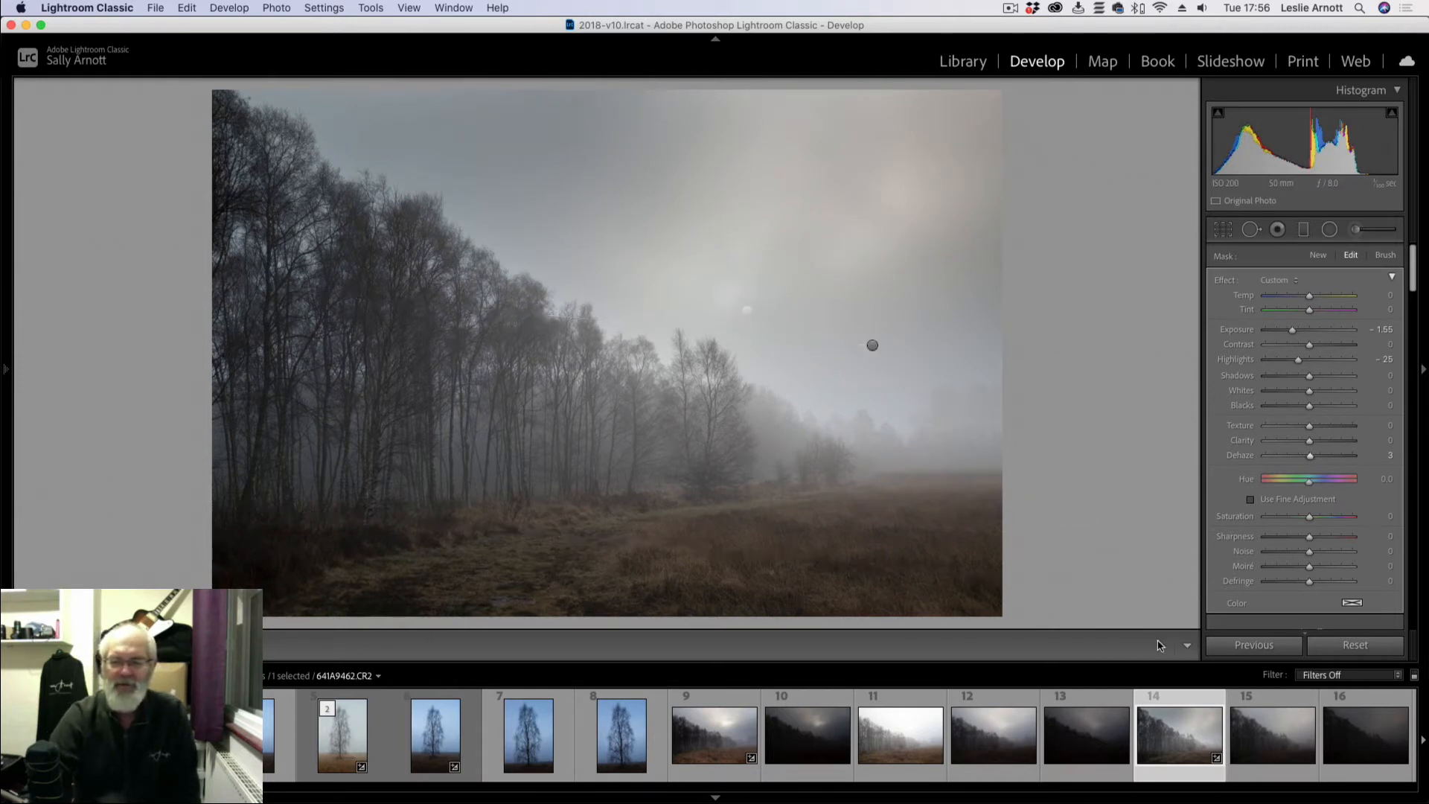
Step: Go to the robin photo 460A0124.CR2 and draw a circular radial filter with exposure 0.76 around the bird's body
left_click(695, 743)
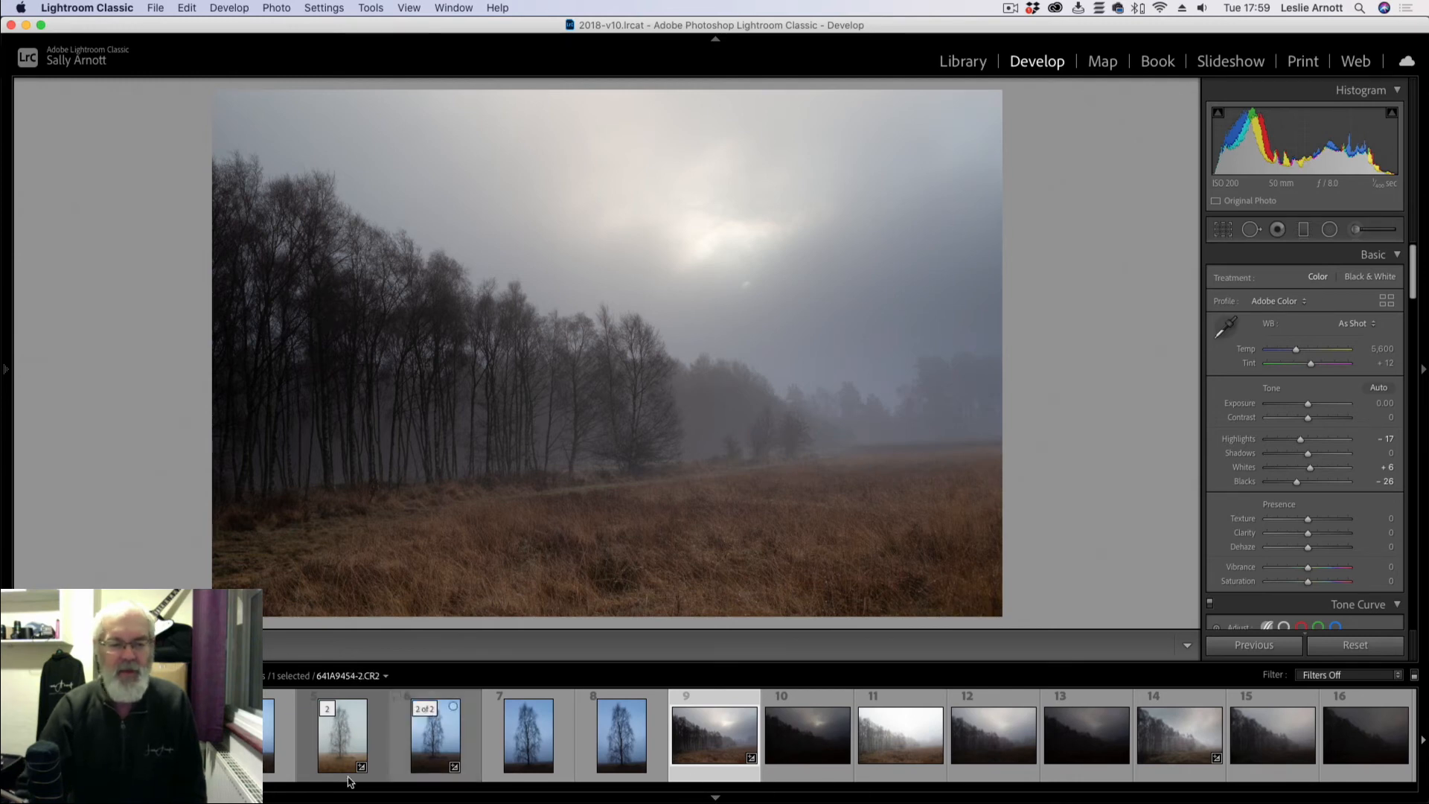
scroll(840, 736, "right", 20)
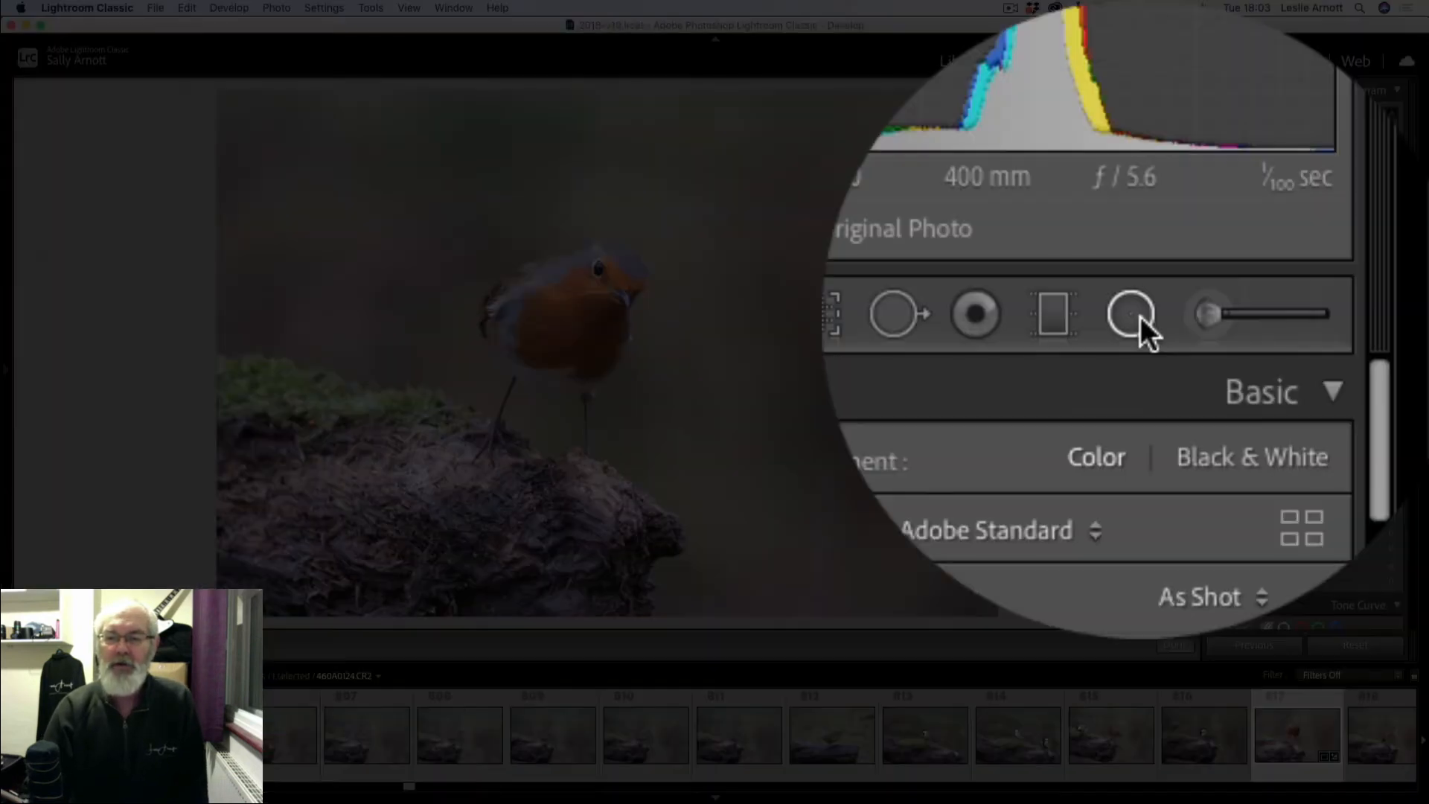
left_click(1331, 231)
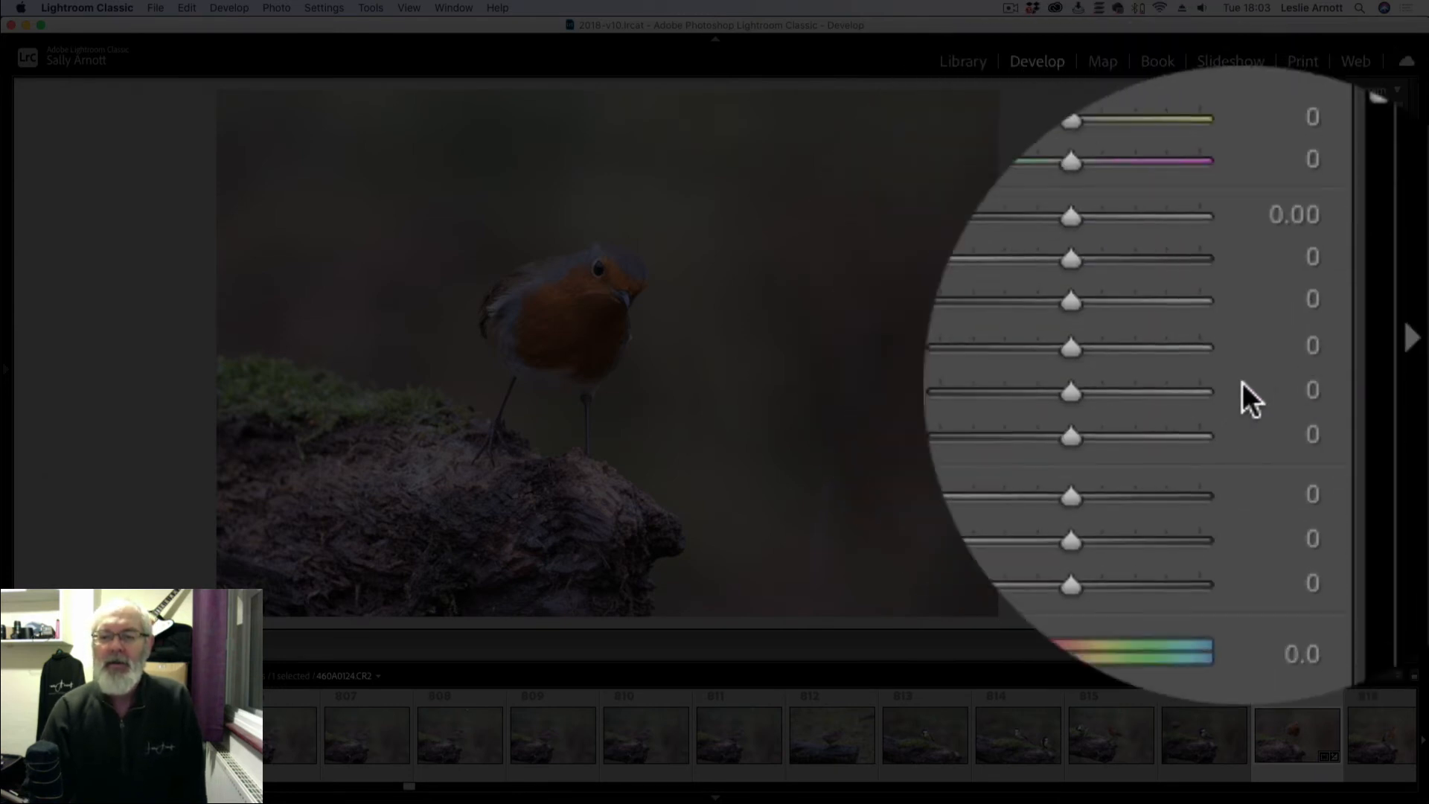
left_click_drag(1109, 328, 1110, 326)
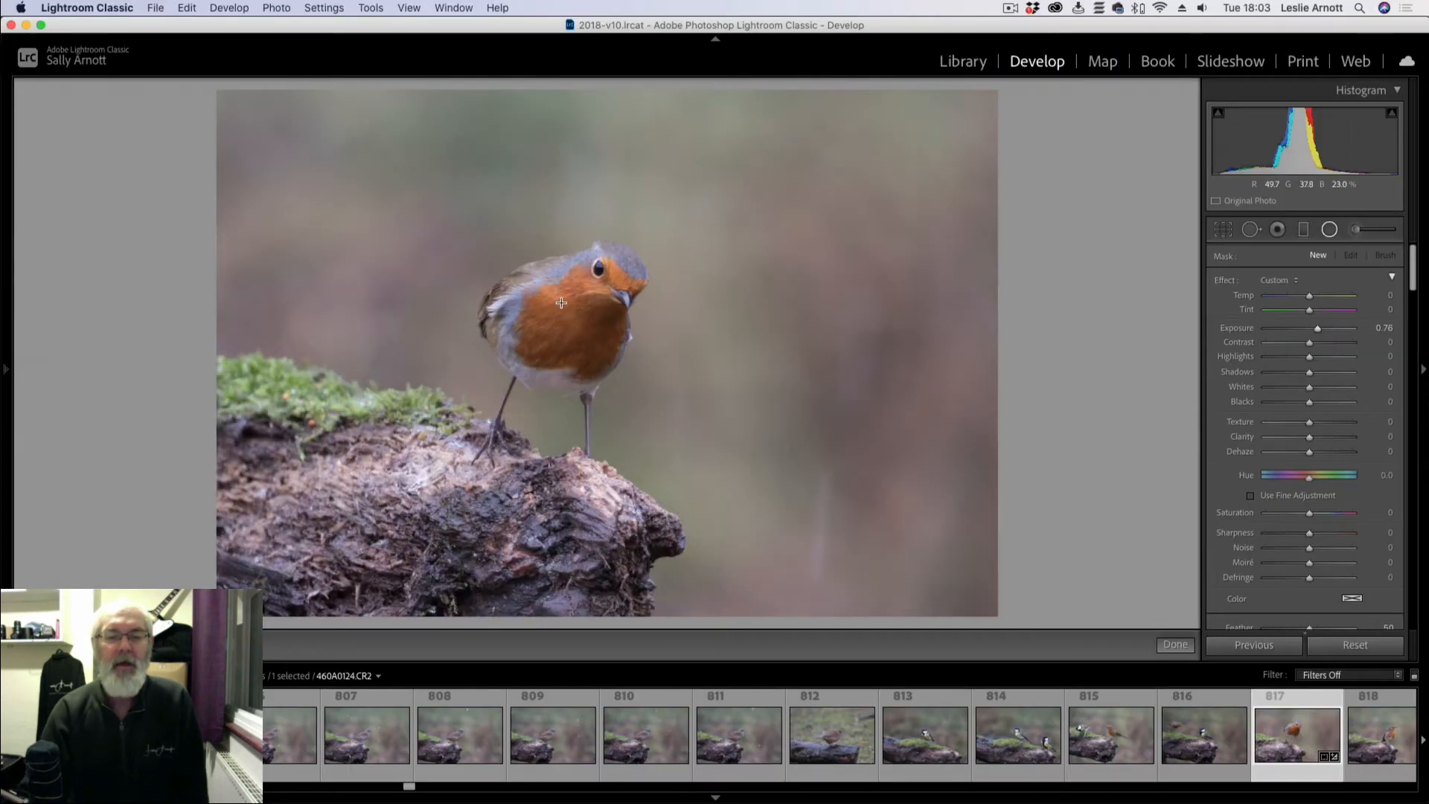
left_click_drag(562, 303, 645, 384)
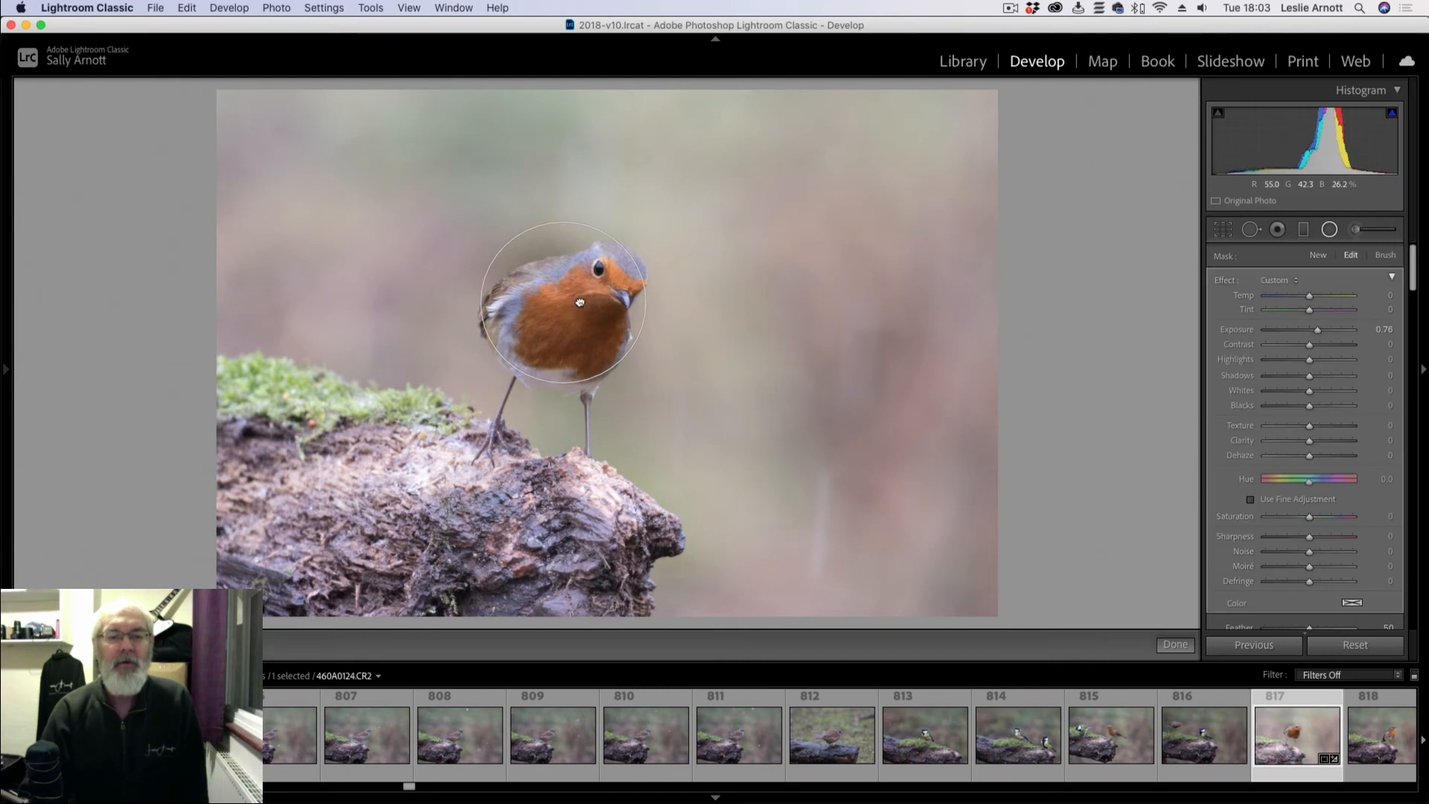
Step: Move the radial filter onto the plain background beside the robin and invert it so it affects the inside of the circle
left_click_drag(580, 303, 759, 356)
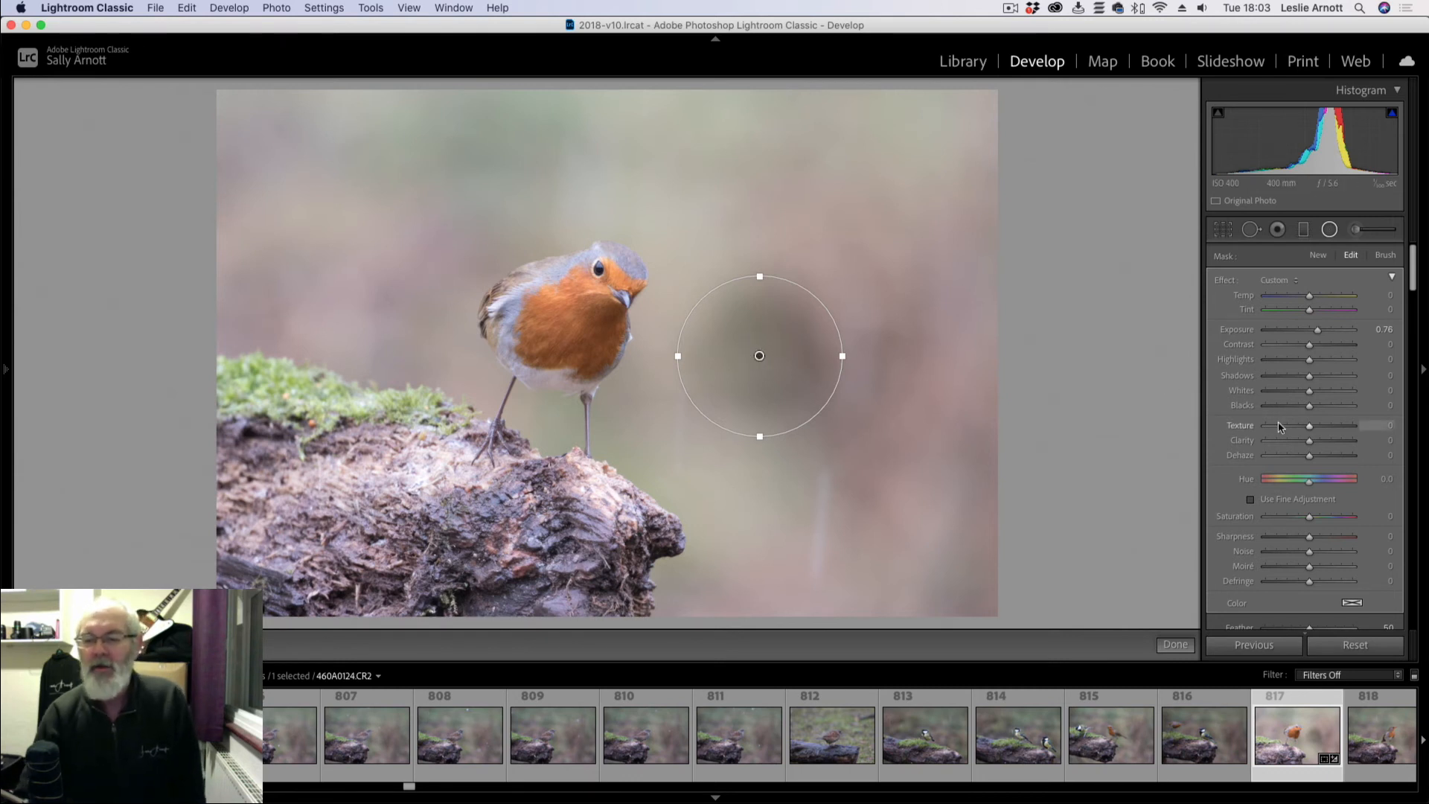
scroll(1288, 431, "down", 5)
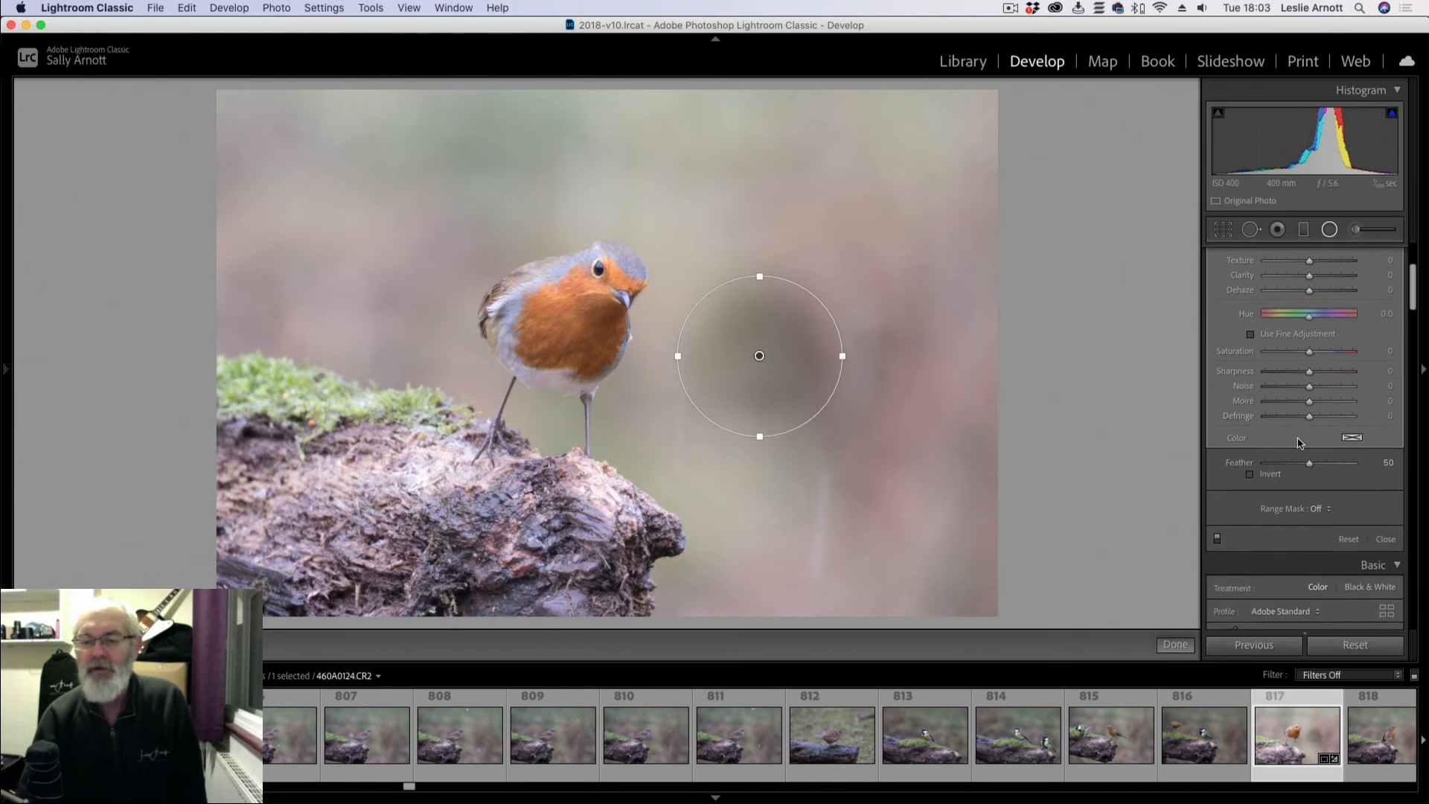
left_click(1250, 474)
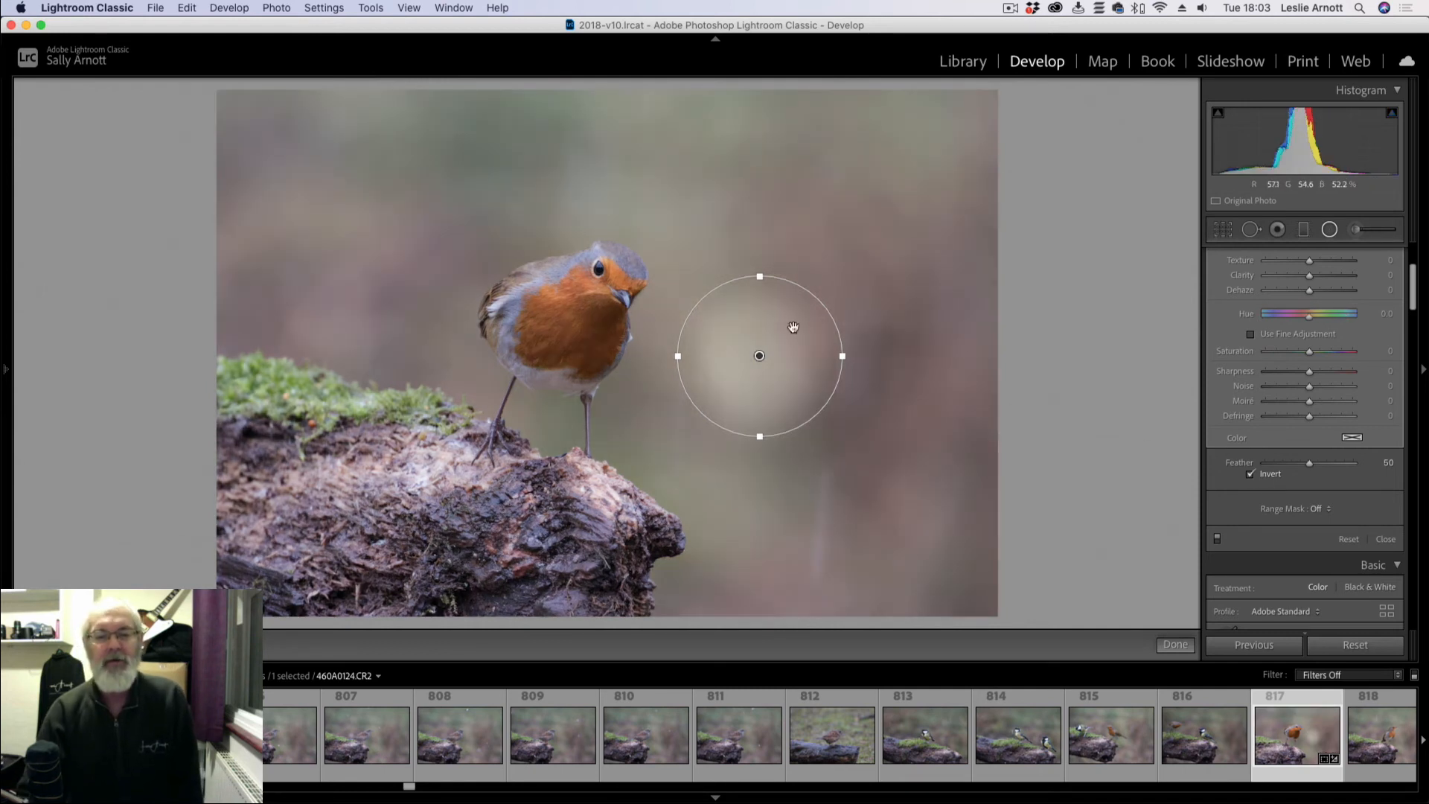
Step: Move the radial filter back onto the robin, narrow and tilt it to fit the breast and head, and inspect the feathers up close
left_click_drag(760, 355, 581, 332)
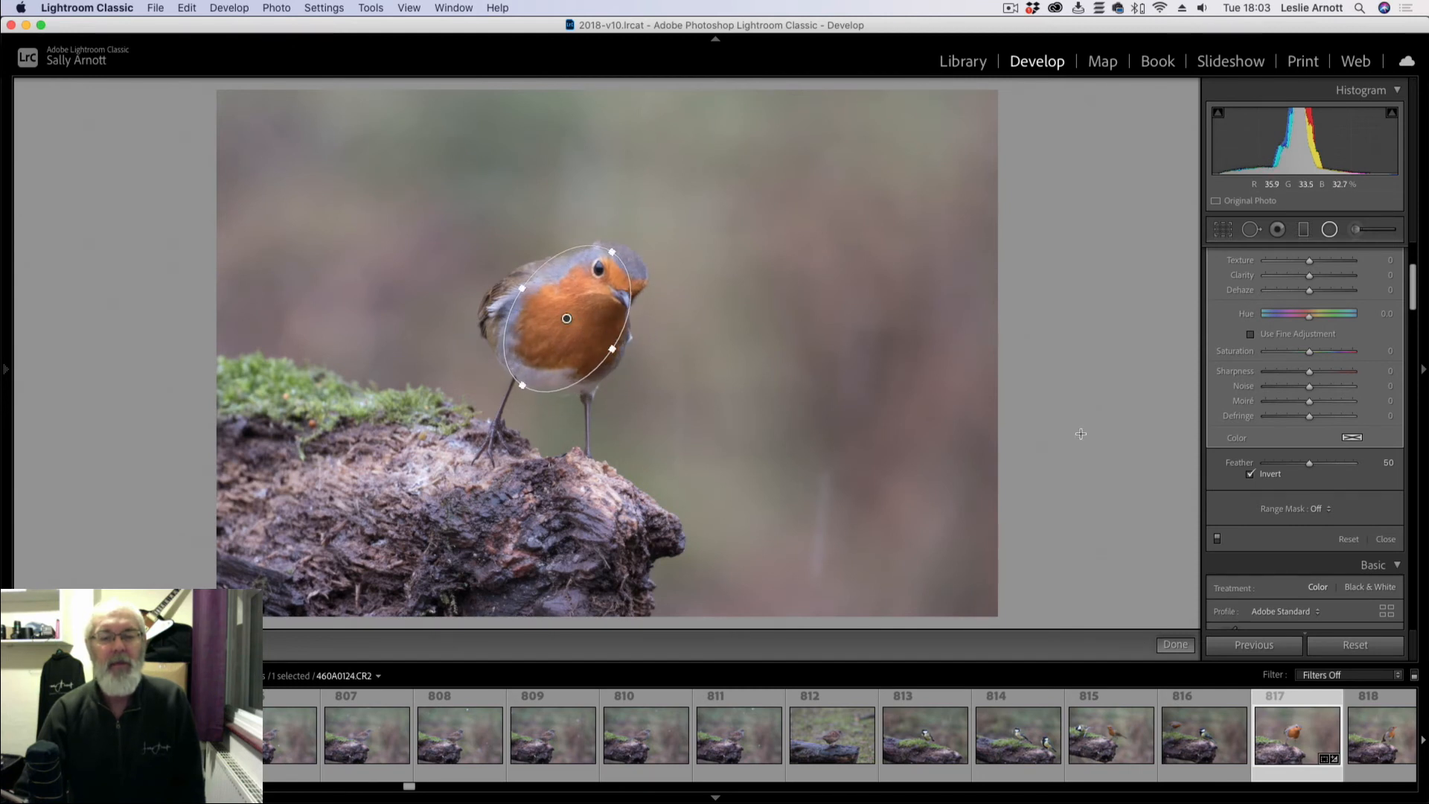
left_click(1175, 645)
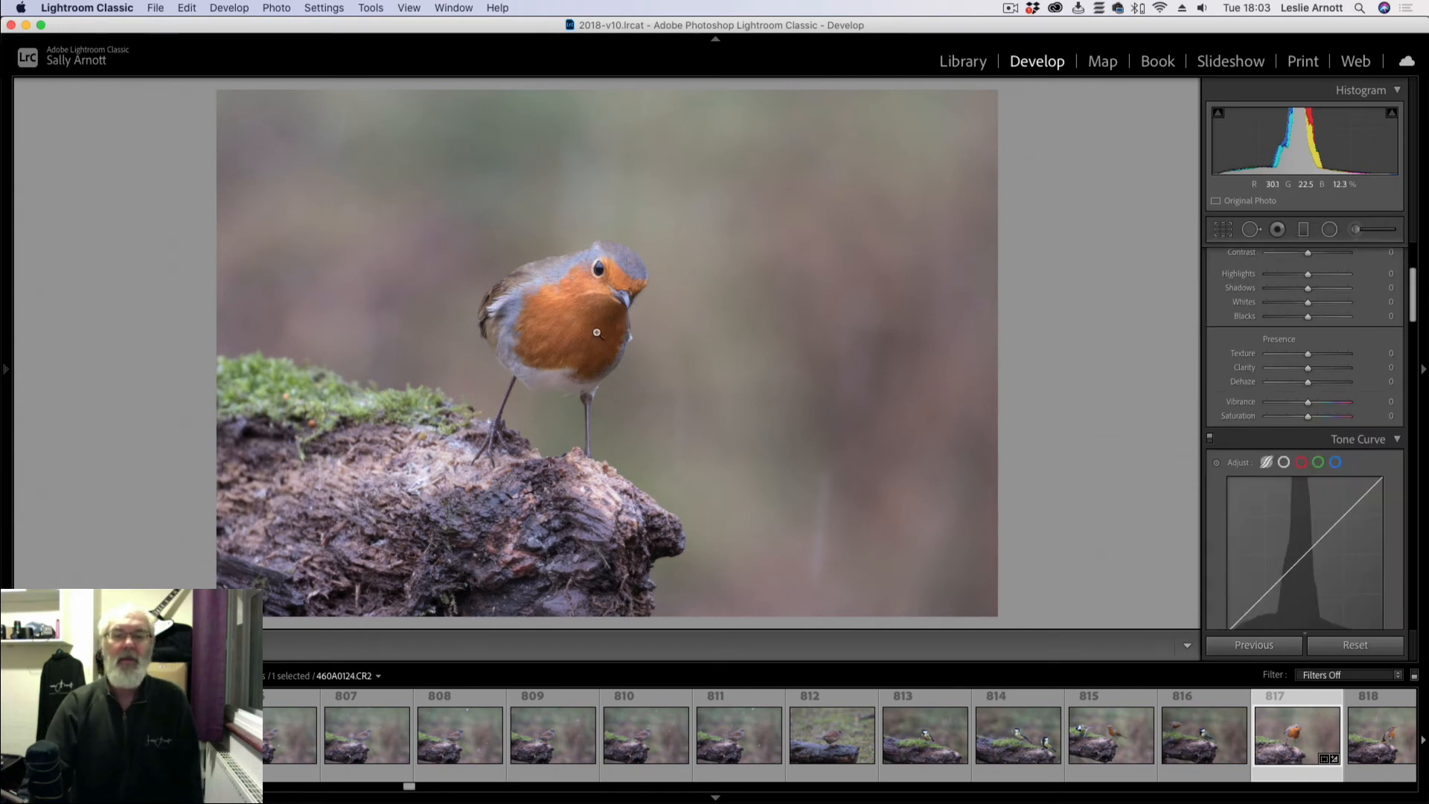
left_click(596, 332)
left_click_drag(548, 293, 619, 308)
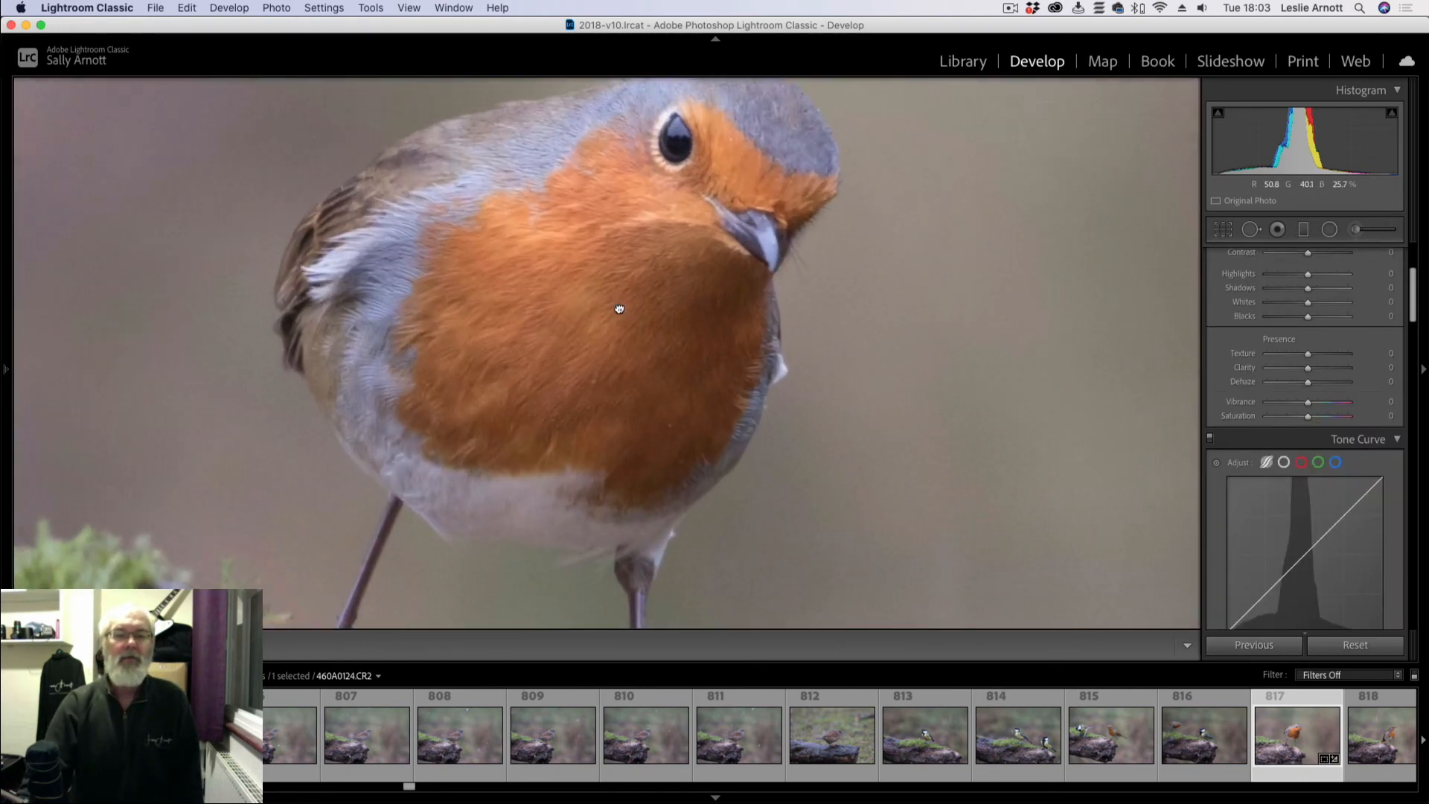
left_click(618, 308)
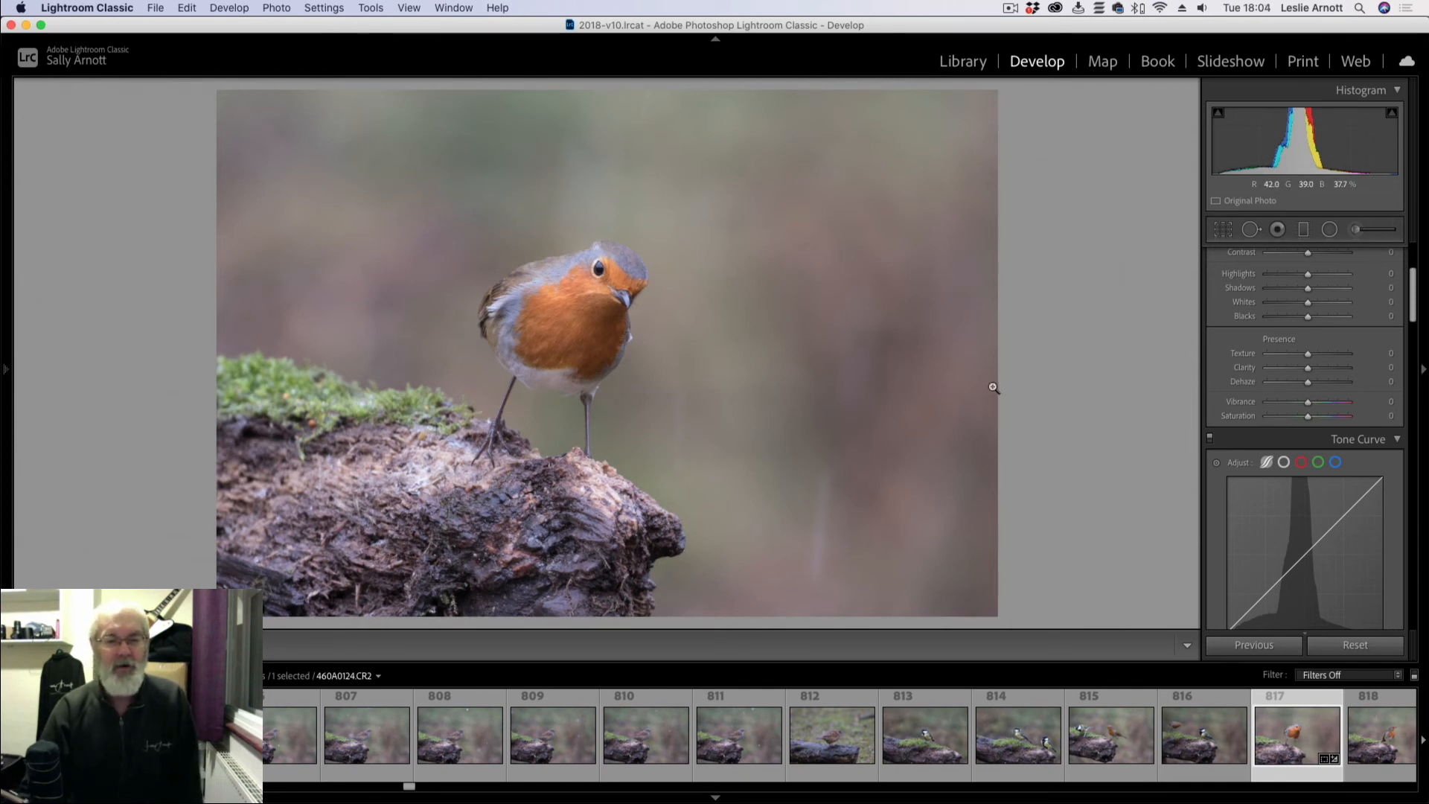
Step: Add a second, large oval radial filter spanning nearly the whole photo and centre it on the robin
left_click(1330, 230)
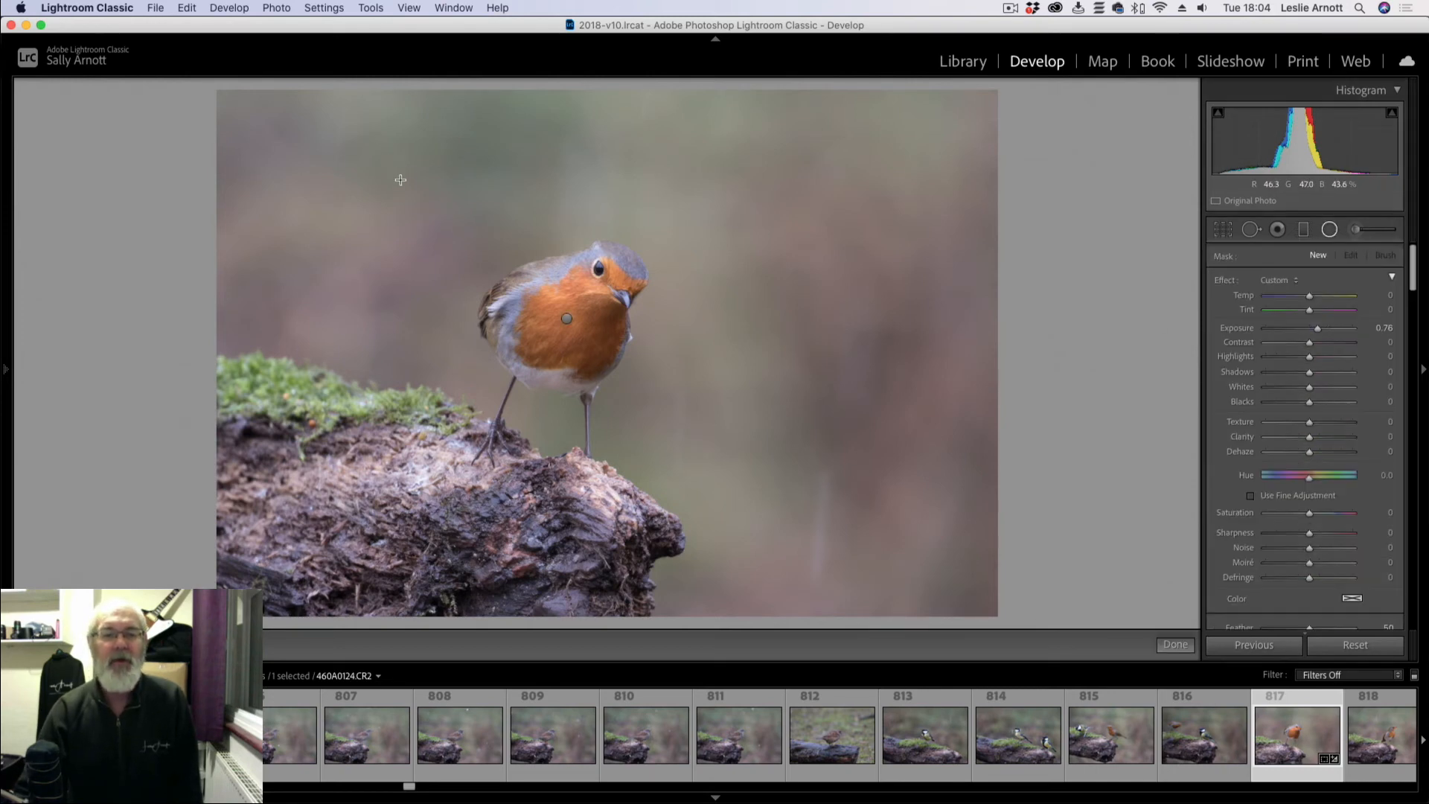
left_click_drag(394, 194, 830, 455)
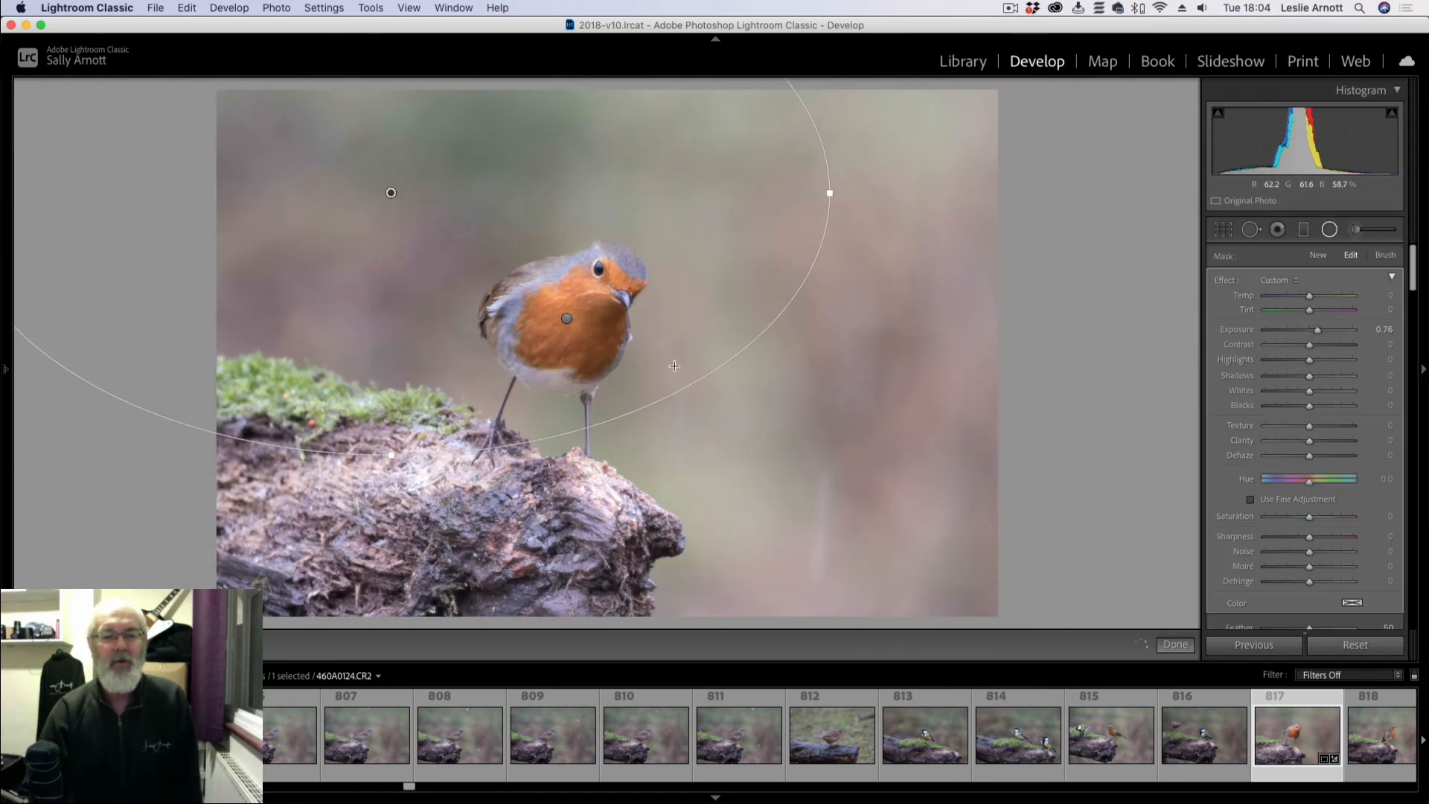
left_click_drag(393, 192, 601, 359)
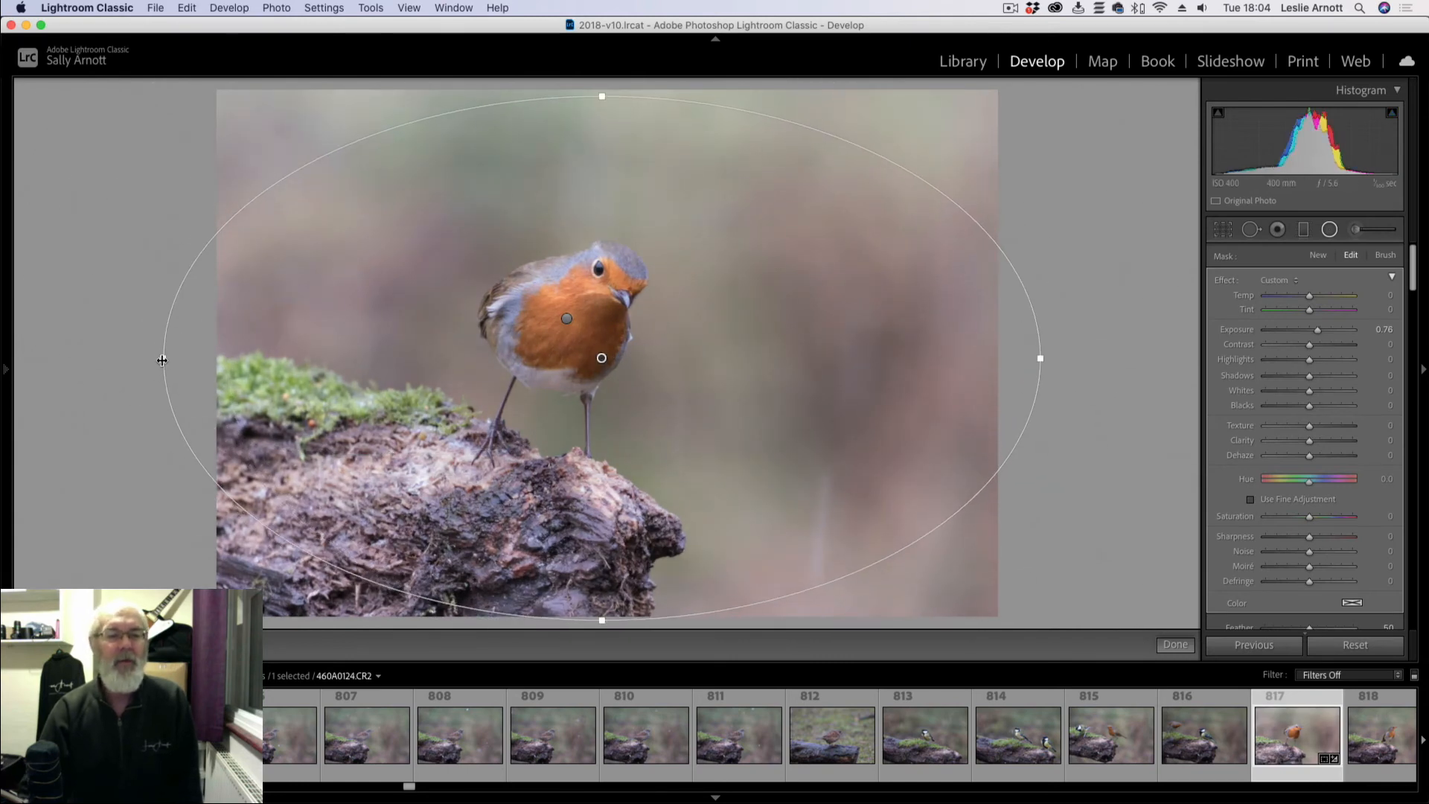
Step: Narrow the large oval radial filter around the robin and set its exposure to −0.51 to darken the surroundings
left_click_drag(162, 360, 247, 366)
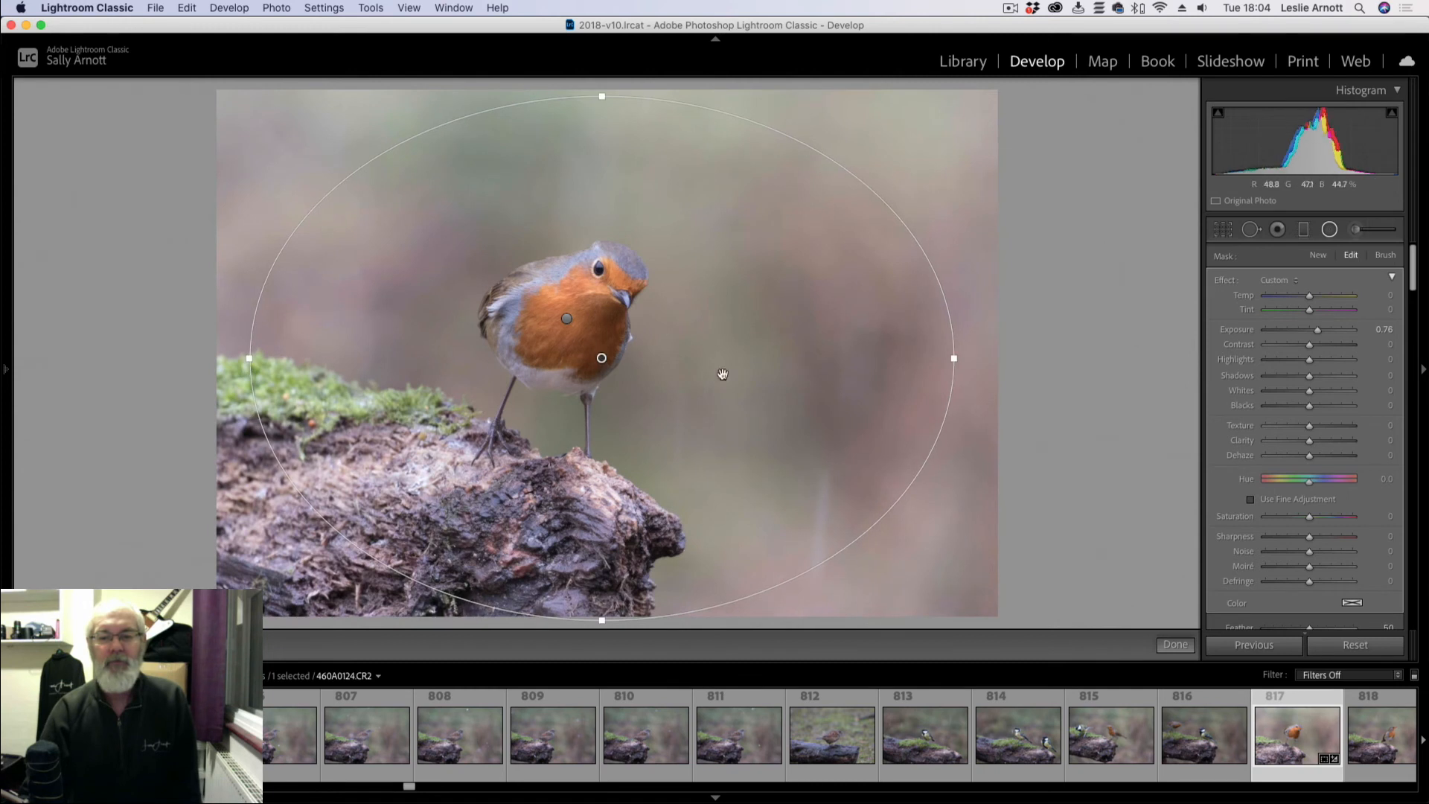
scroll(1244, 328, "down", 4)
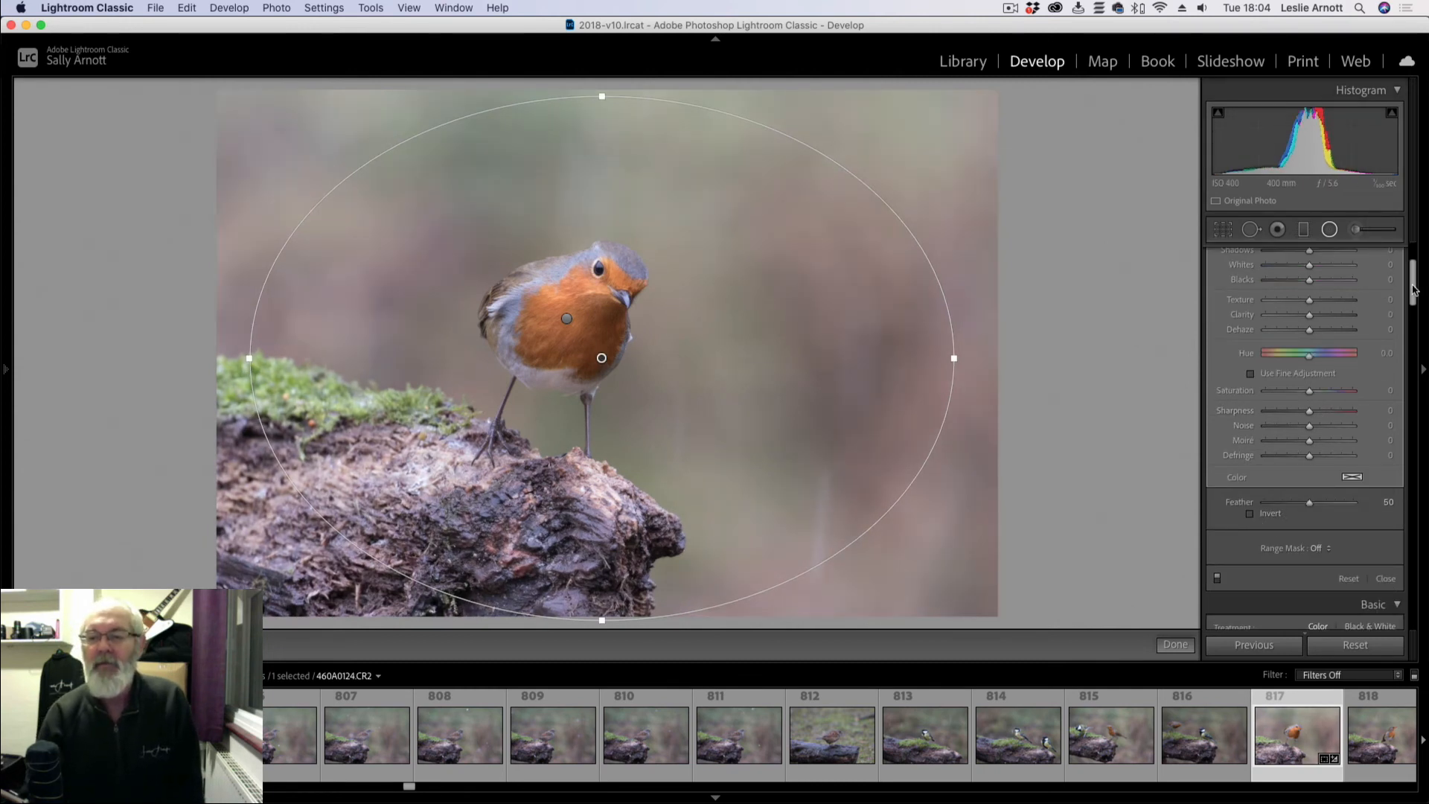
left_click_drag(1413, 279, 1409, 261)
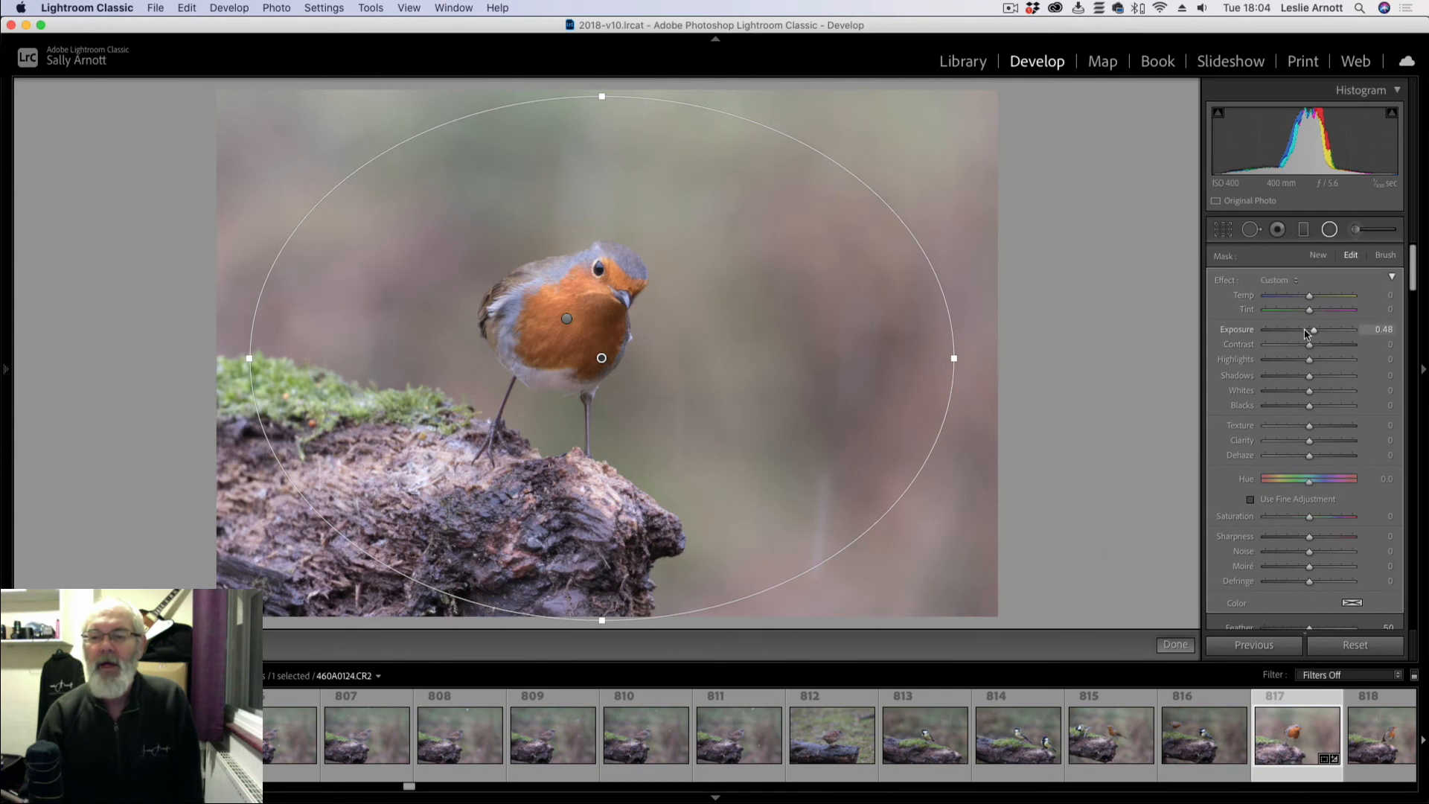
left_click_drag(1311, 333, 1303, 333)
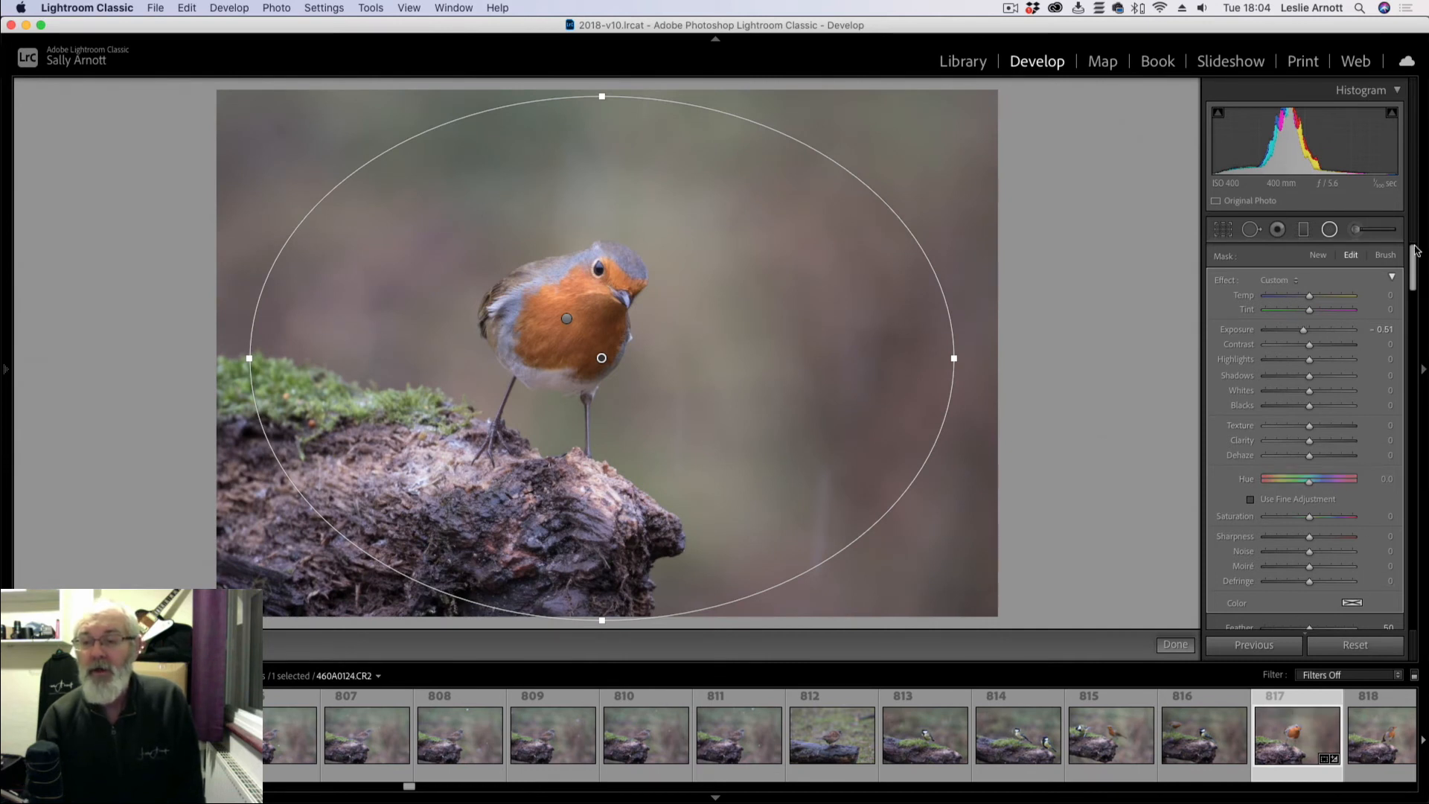
mouse_move(1416, 251)
left_mouse_down()
mouse_move(1424, 585)
mouse_move(1416, 240)
left_mouse_up()
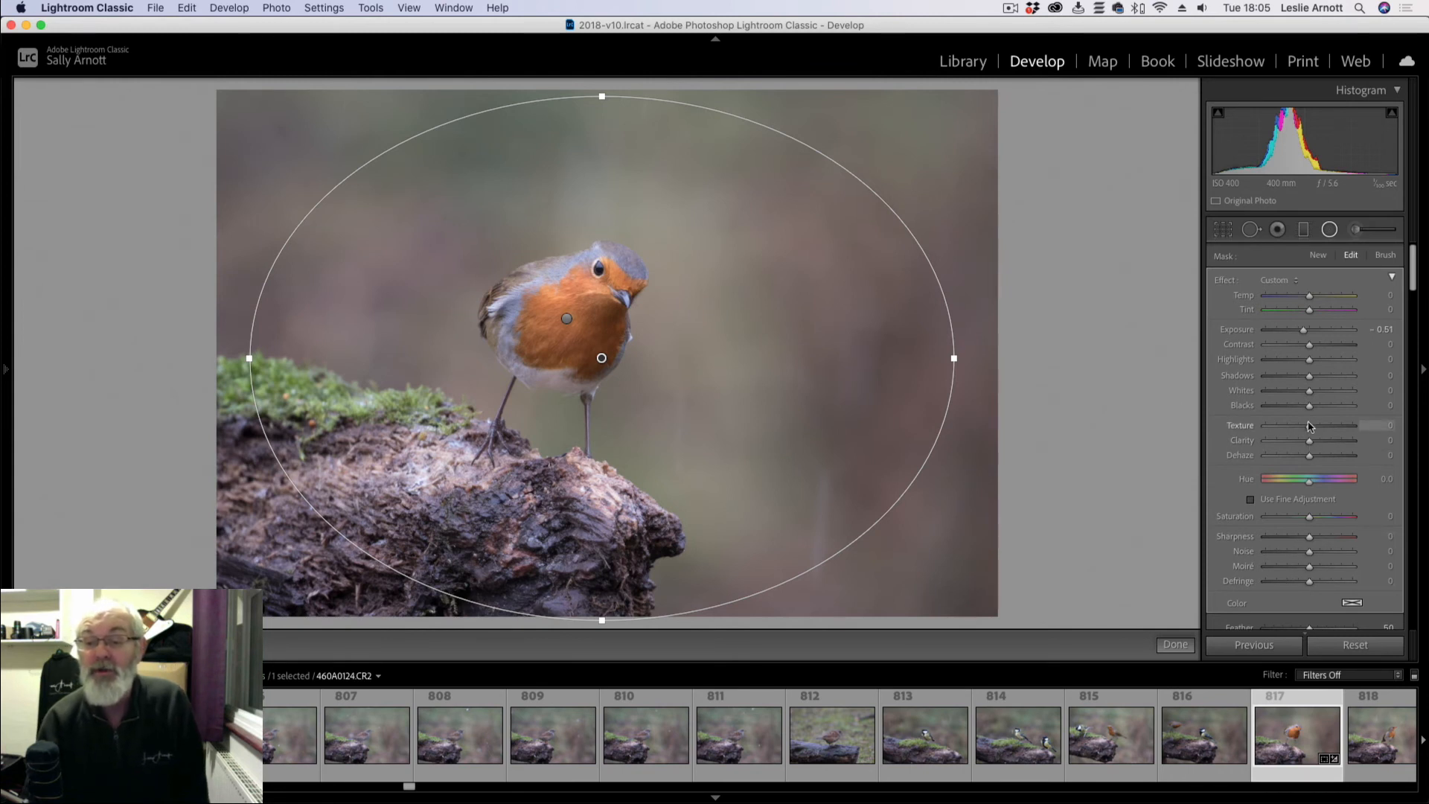
Step: Set the large oval filter's feather to 34 and its exposure to −0.71, and finish the filter edit
scroll(1317, 472, "down", 1)
scroll(1317, 471, "down", 5)
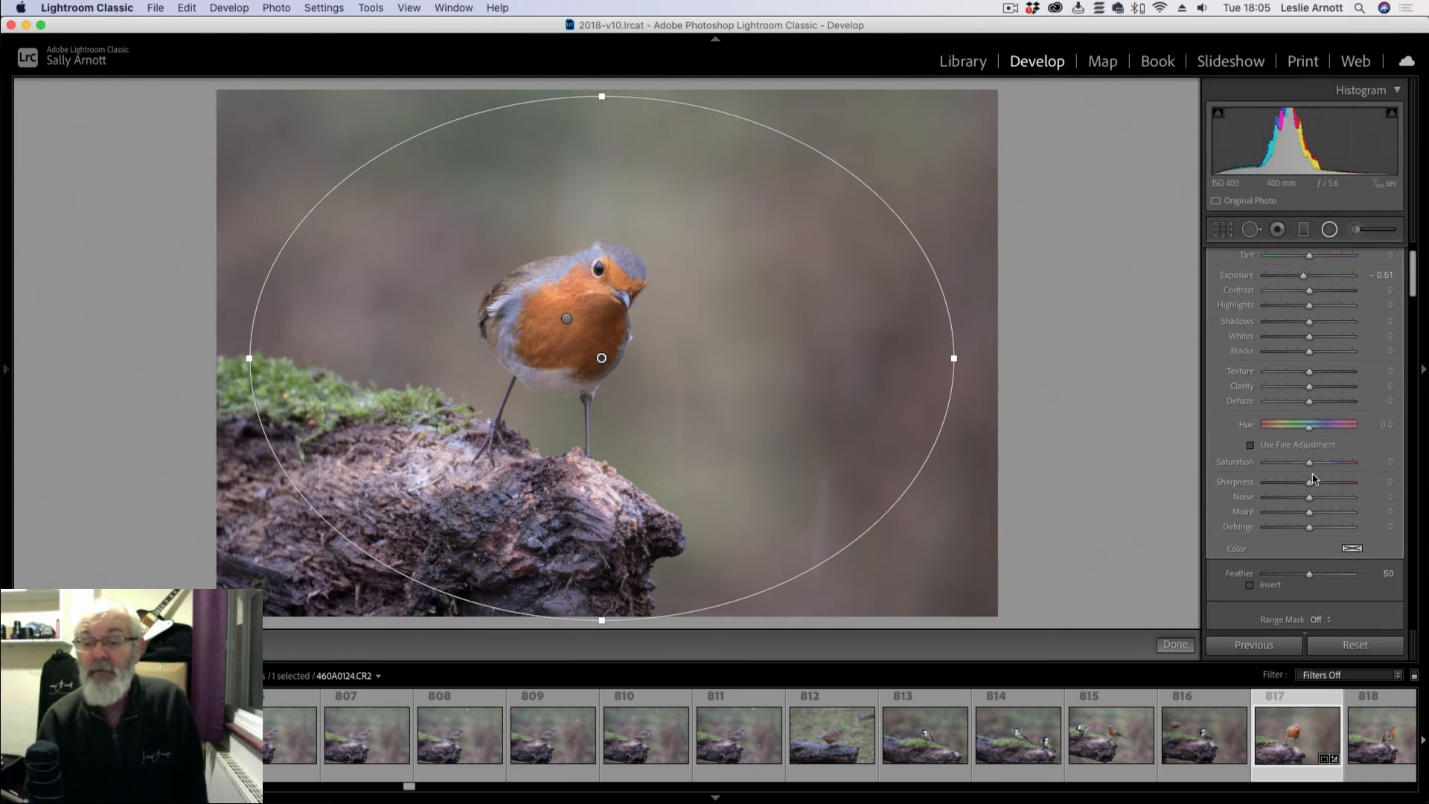
mouse_move(1309, 541)
left_mouse_down()
mouse_move(1339, 542)
mouse_move(1265, 542)
mouse_move(1302, 542)
left_mouse_up()
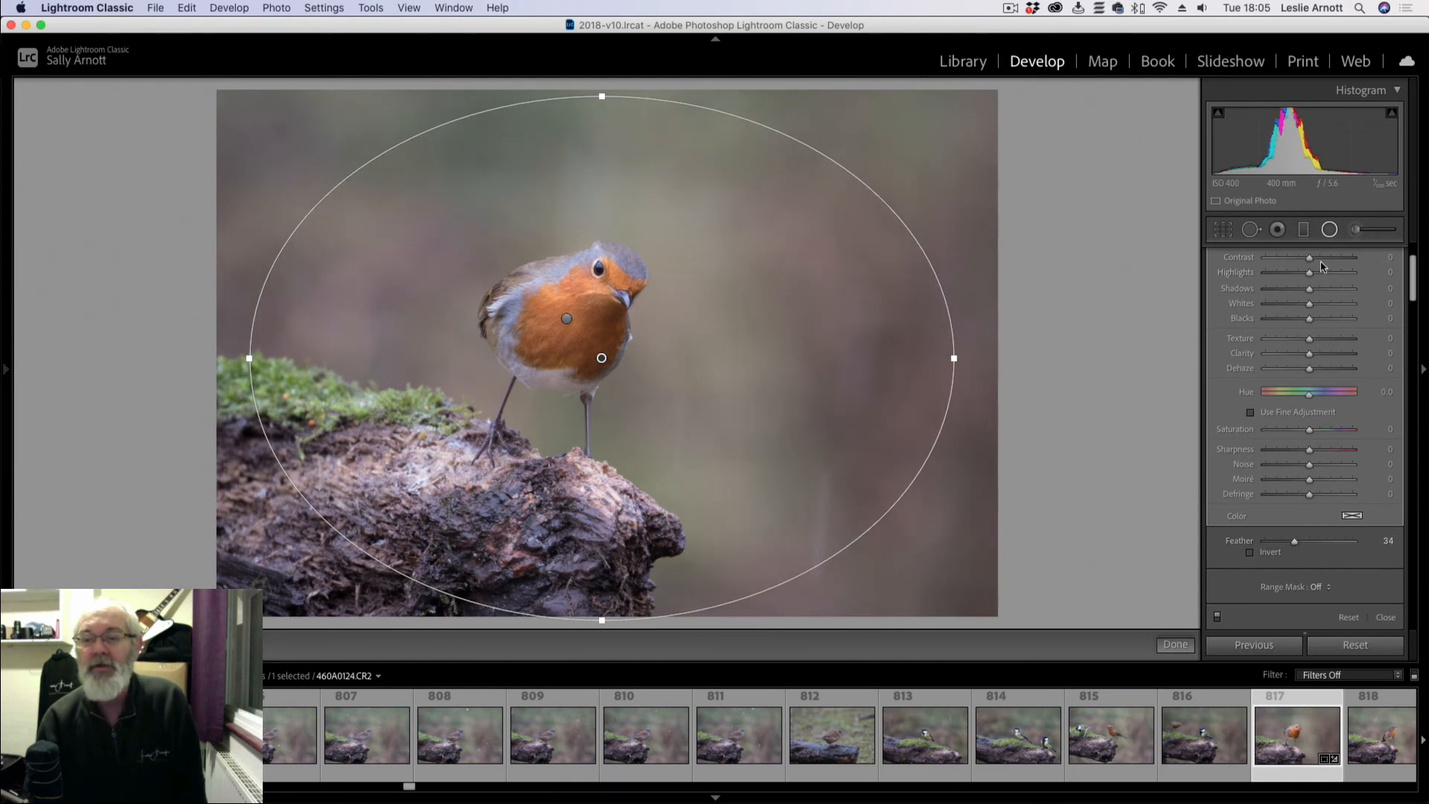
left_click_drag(1412, 300, 1406, 259)
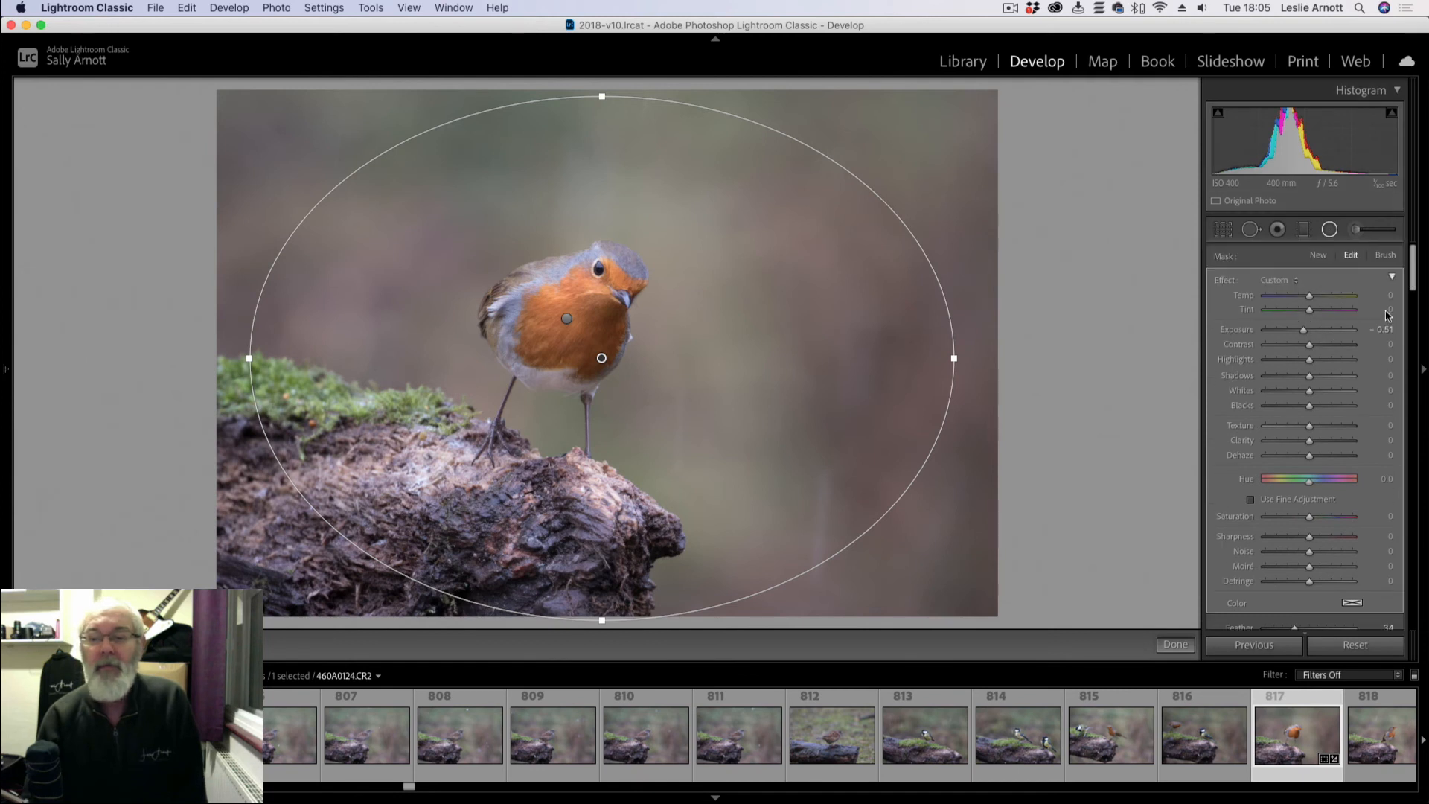
left_click_drag(1303, 334, 1302, 335)
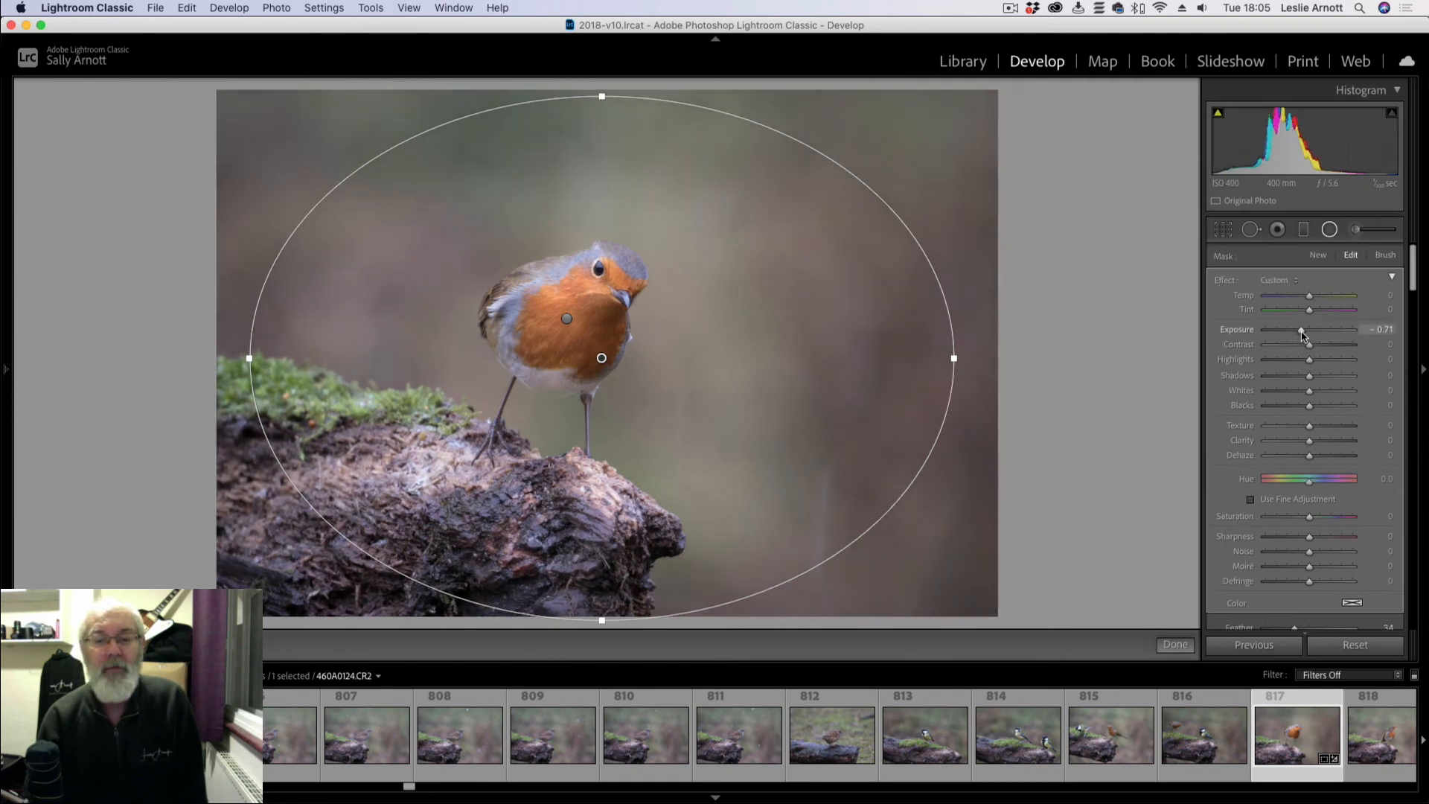
left_click(1175, 644)
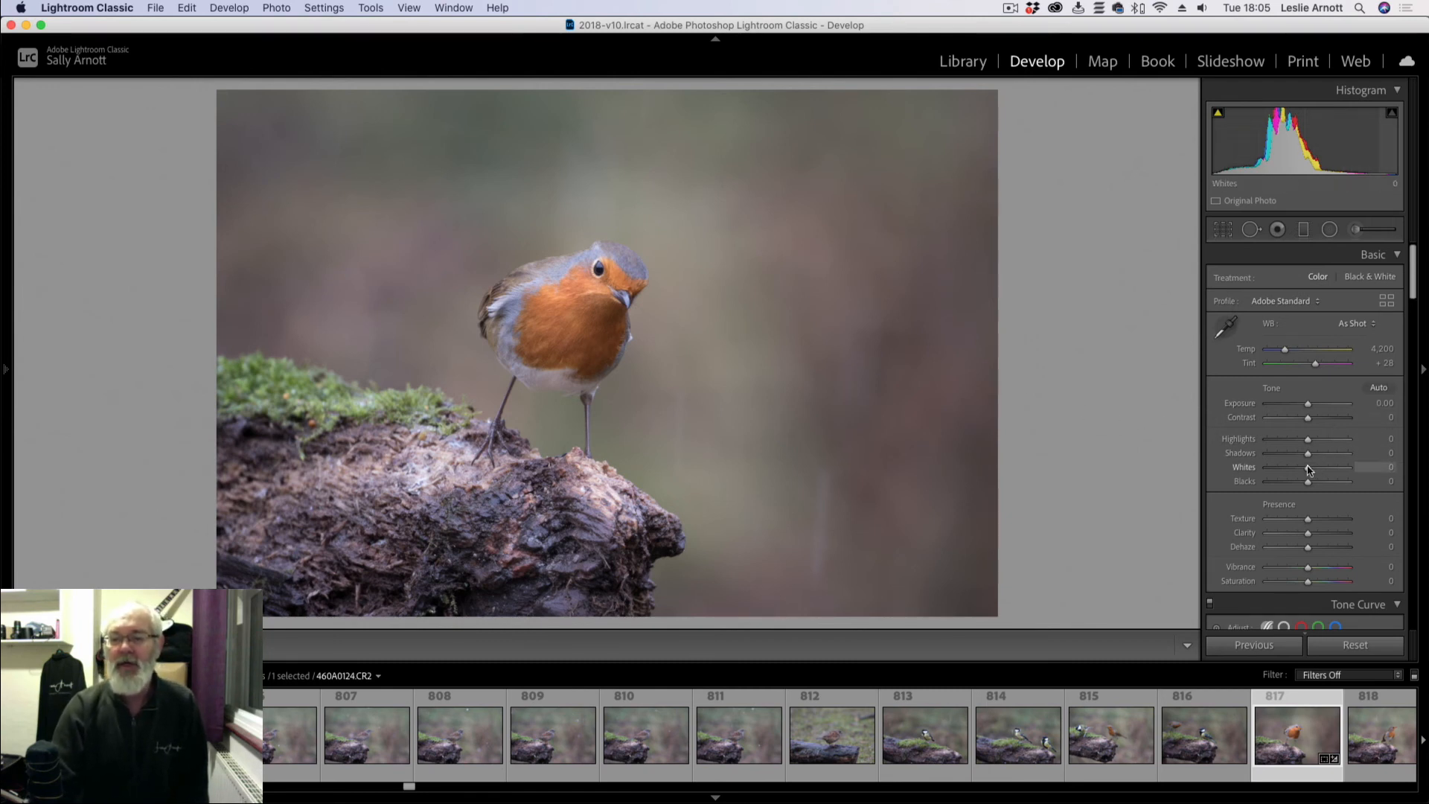
Step: Set the whole photo's Whites to +32 and Highlights to −17, and check the robin's feathers up close
mouse_move(1308, 468)
left_mouse_down()
mouse_move(1324, 471)
mouse_move(1302, 448)
left_mouse_up()
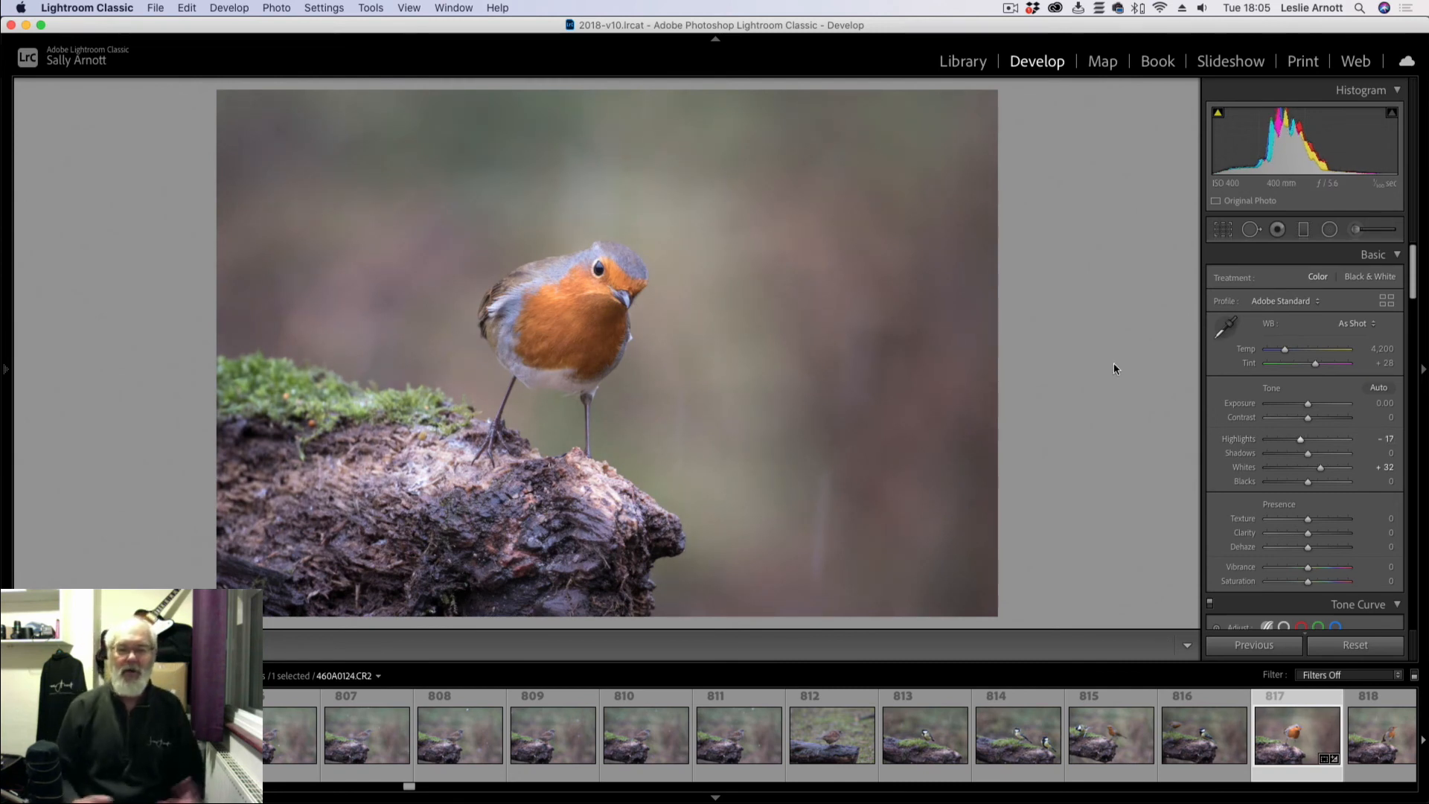
left_click(563, 292)
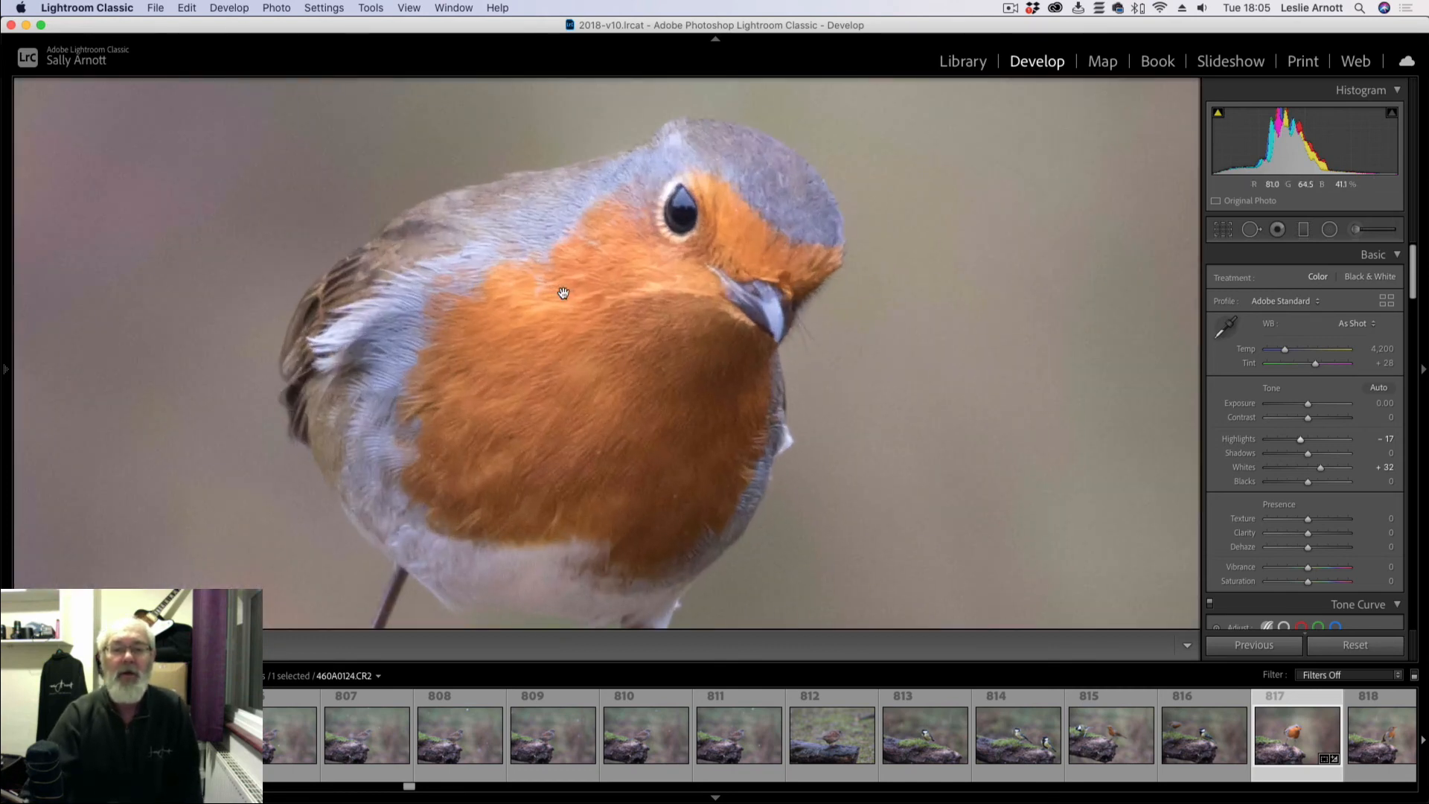
left_click(563, 294)
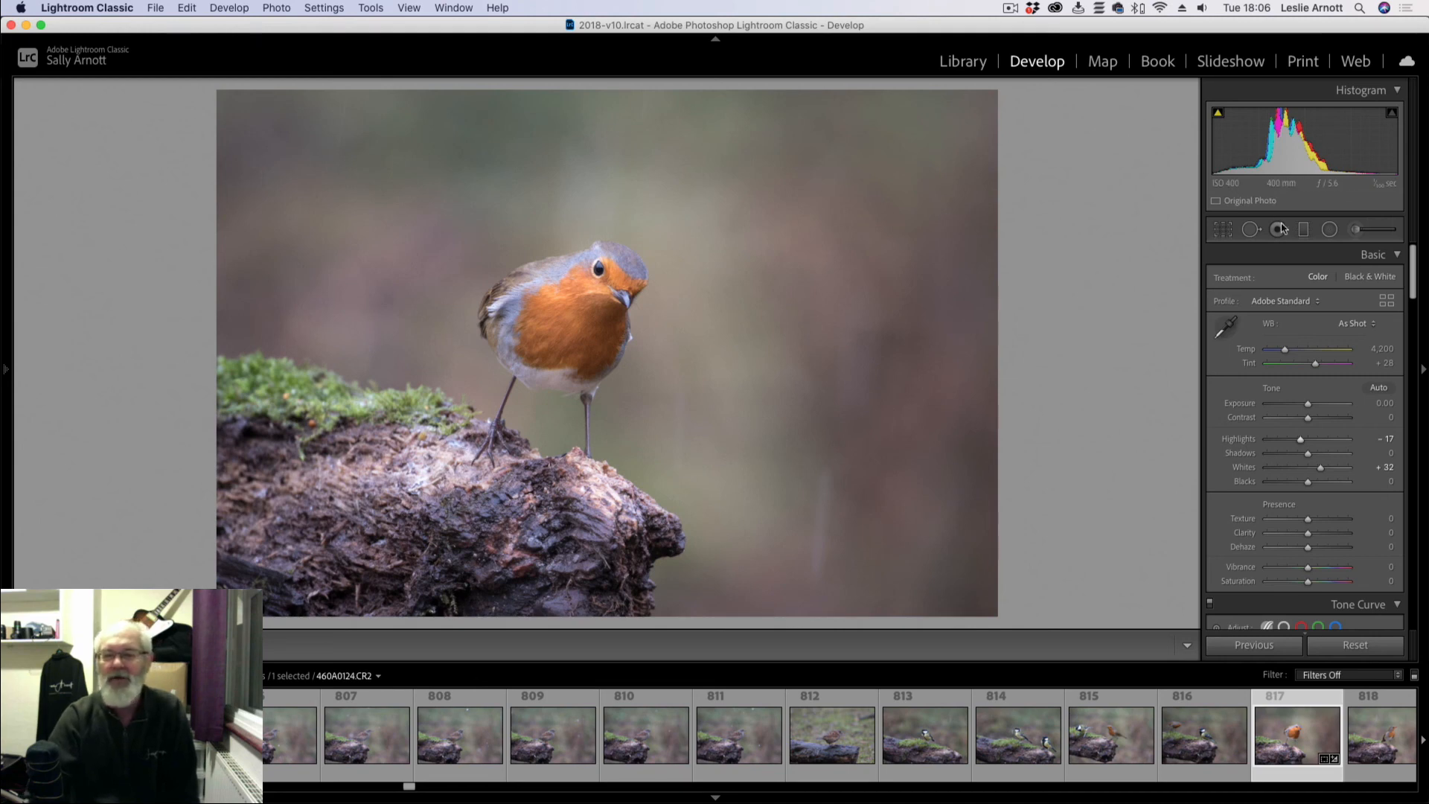
Step: Draw a small oval radial filter over the pale wood beside the robin's foot and invert it to affect the inside
left_click(1322, 230)
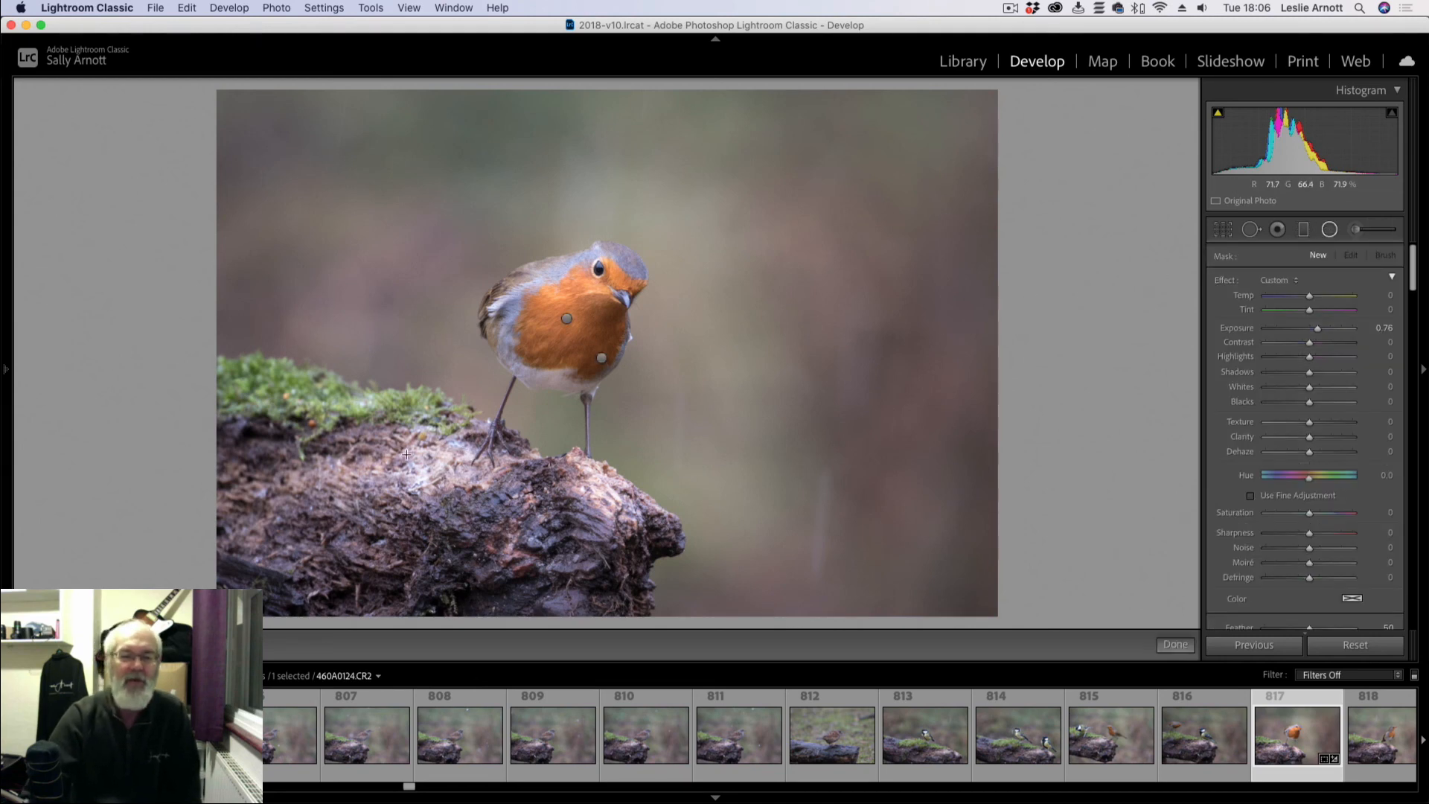
left_click_drag(423, 455, 480, 474)
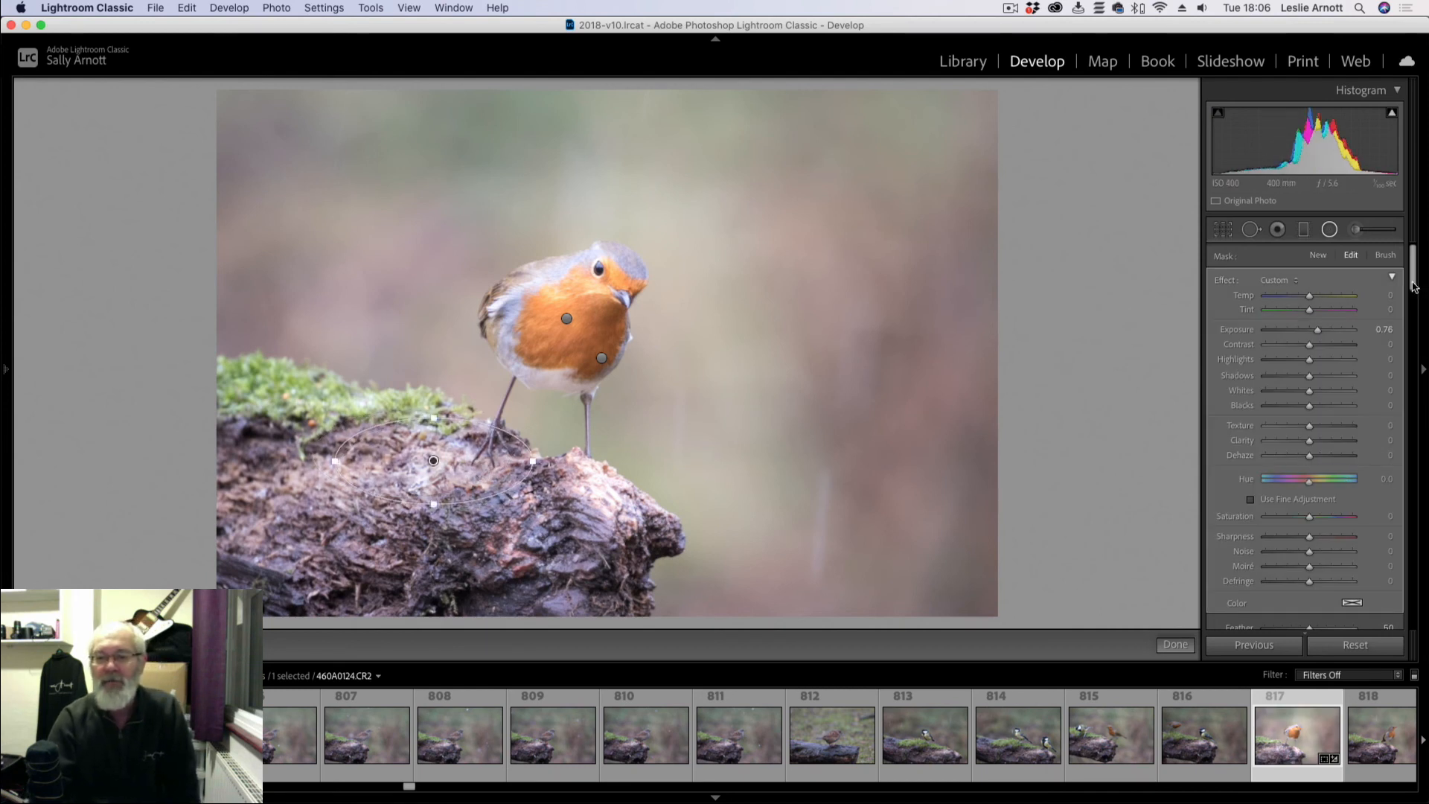
left_click_drag(1413, 286, 1424, 371)
left_click_drag(1413, 482, 1418, 317)
left_click(1252, 491)
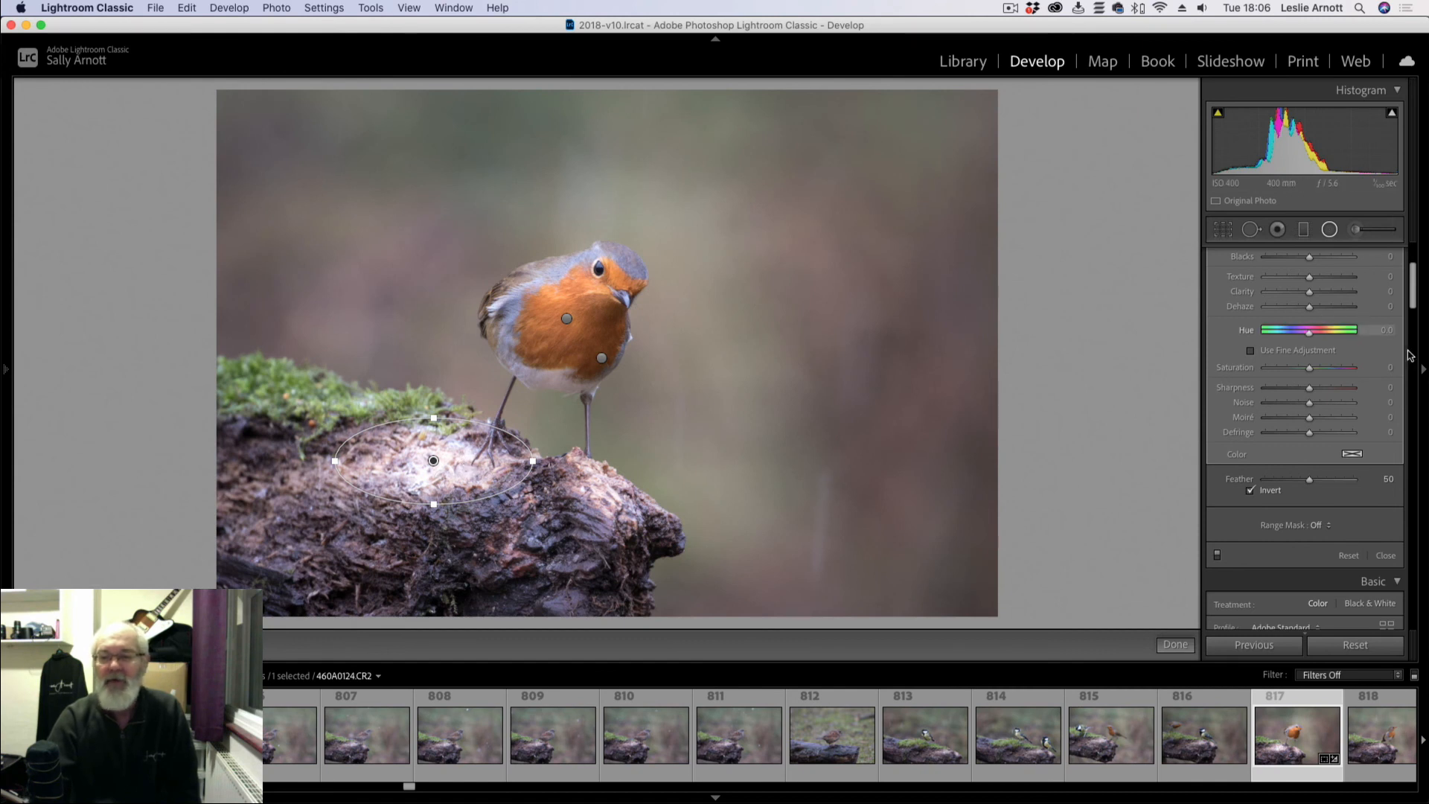
Step: Darken the pale wood inside the small radial filter with an exposure of −1.12, and close the filter
left_click_drag(1415, 294, 1418, 237)
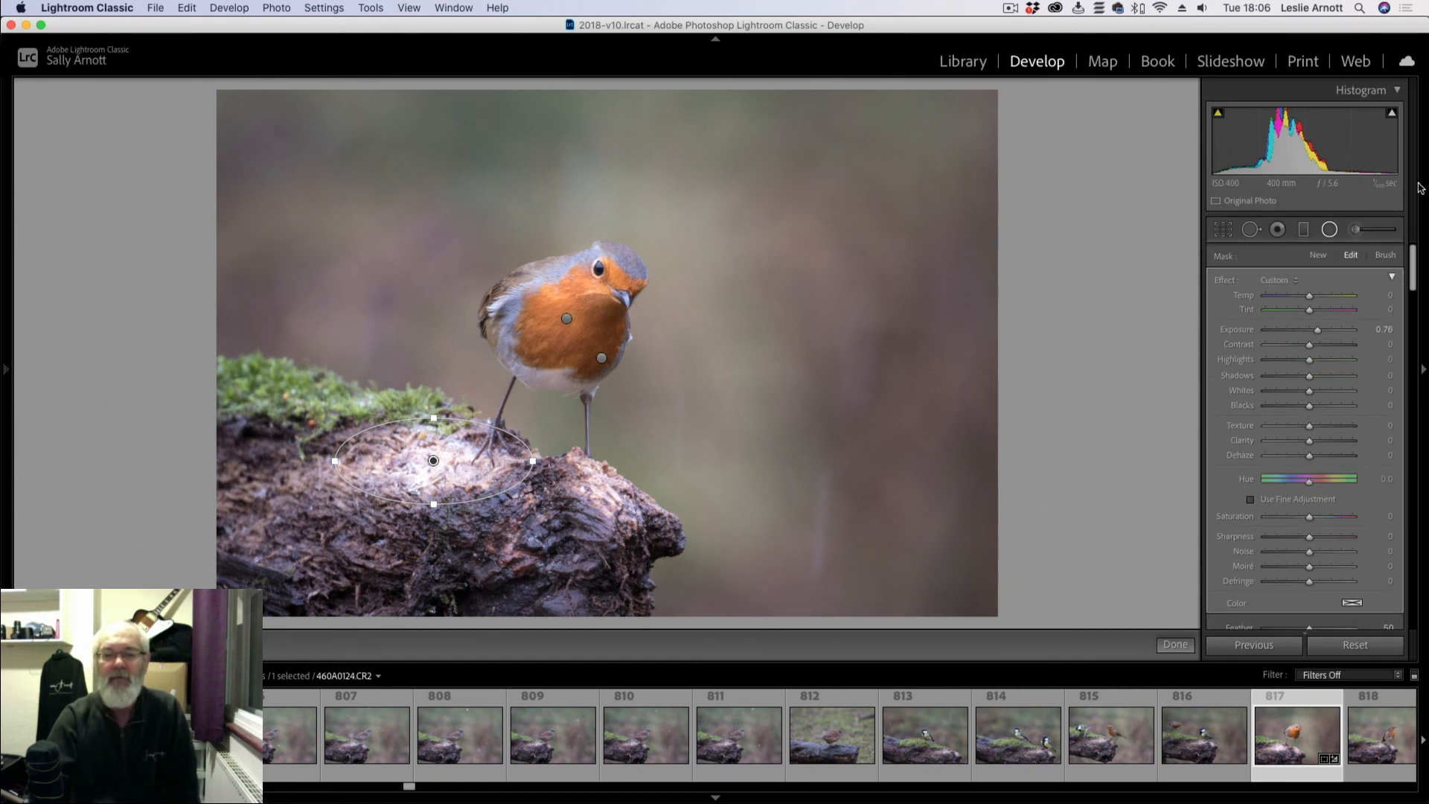
left_click_drag(1318, 329, 1295, 334)
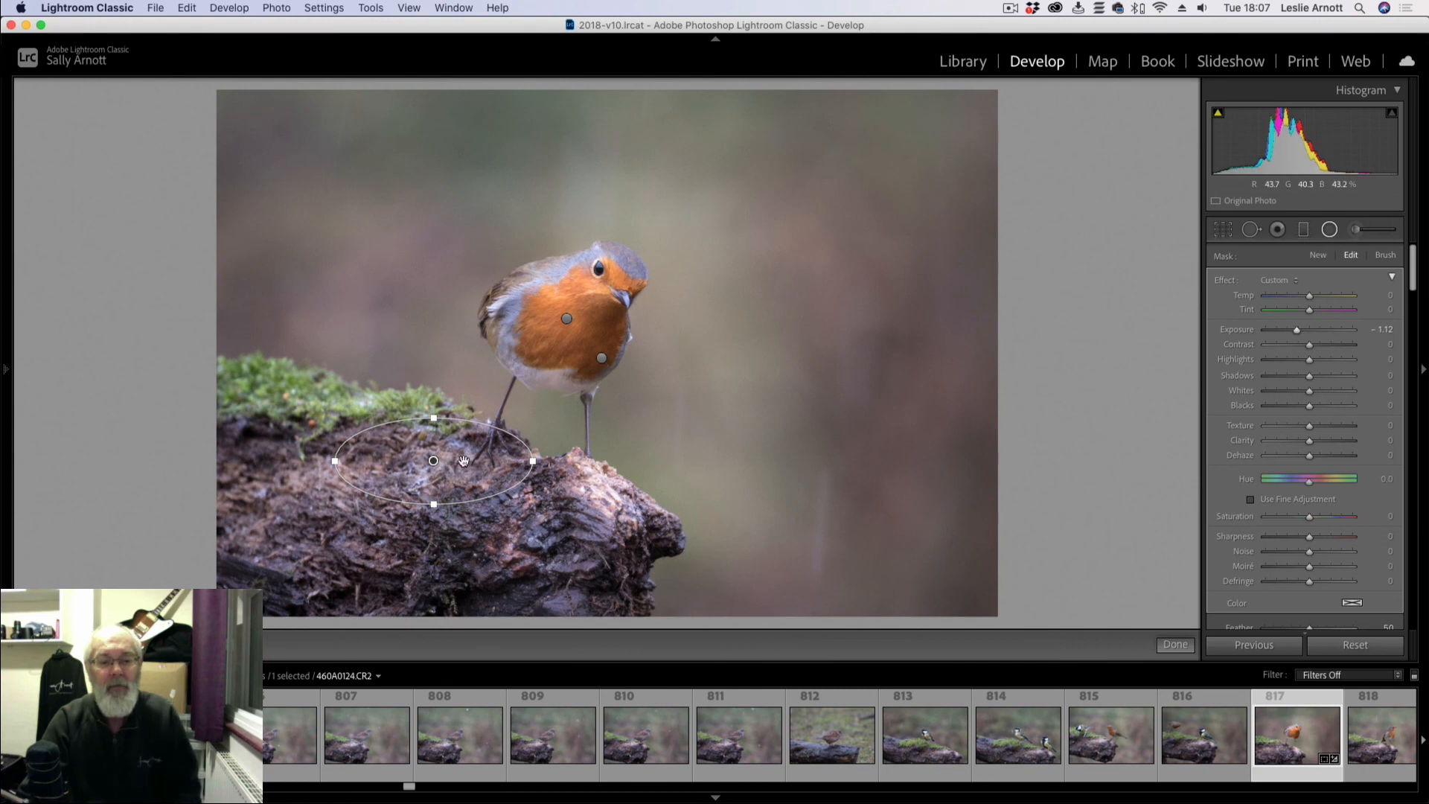
left_click(1328, 231)
Step: Add another radial filter over the bright wood at the log's end, stretch it into an oval and tilt it along the log's slope
left_click(598, 480)
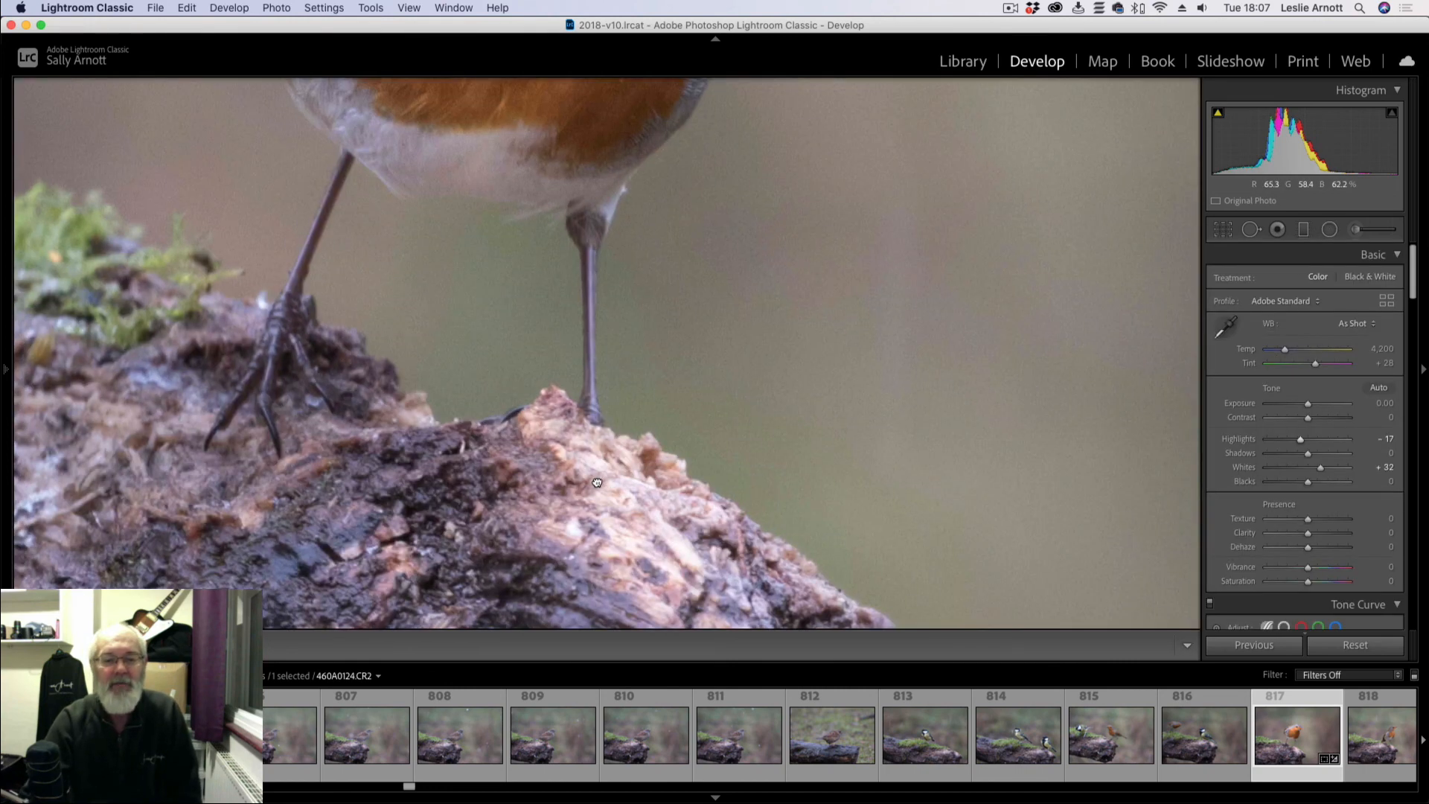
left_click(598, 482)
left_click(600, 487)
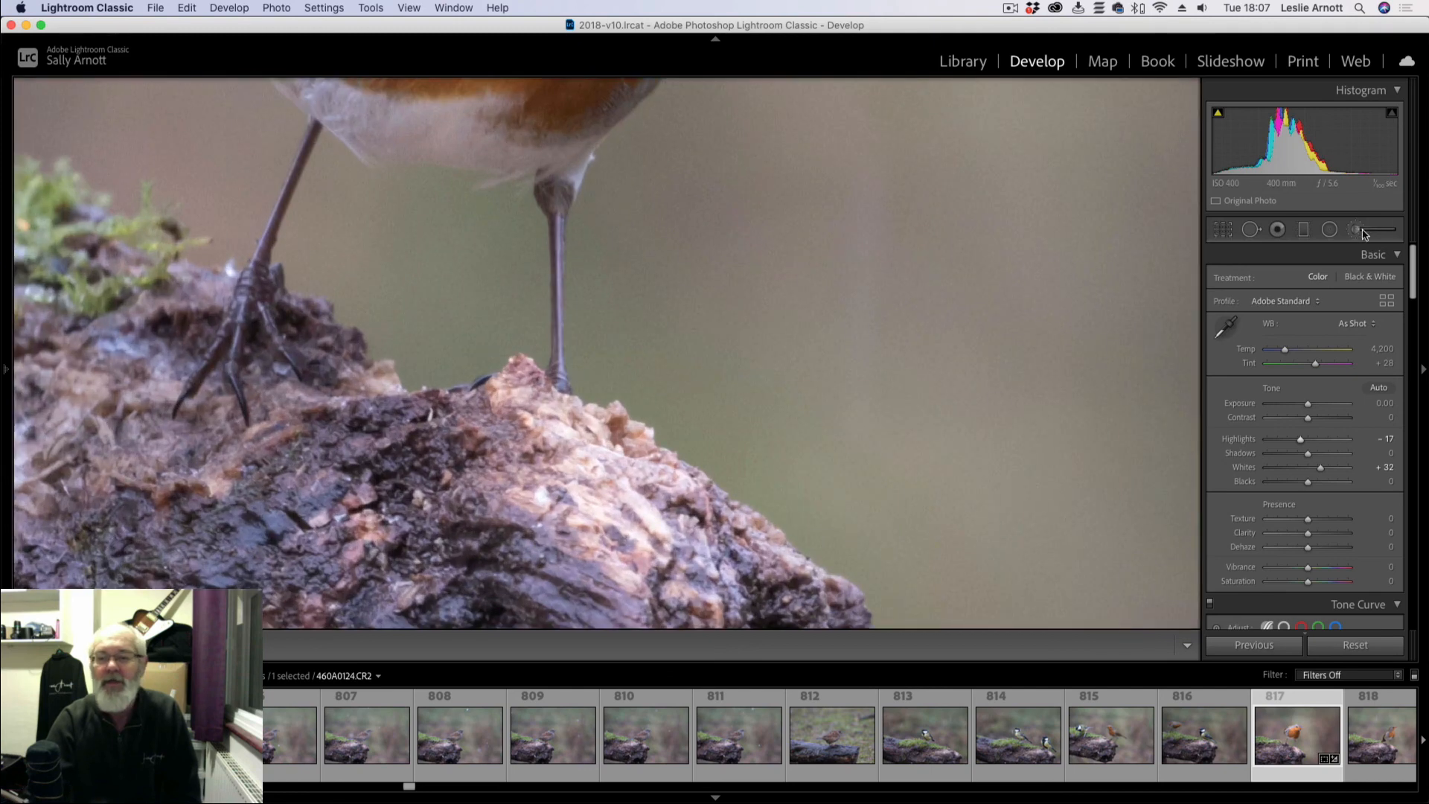
left_click(1329, 230)
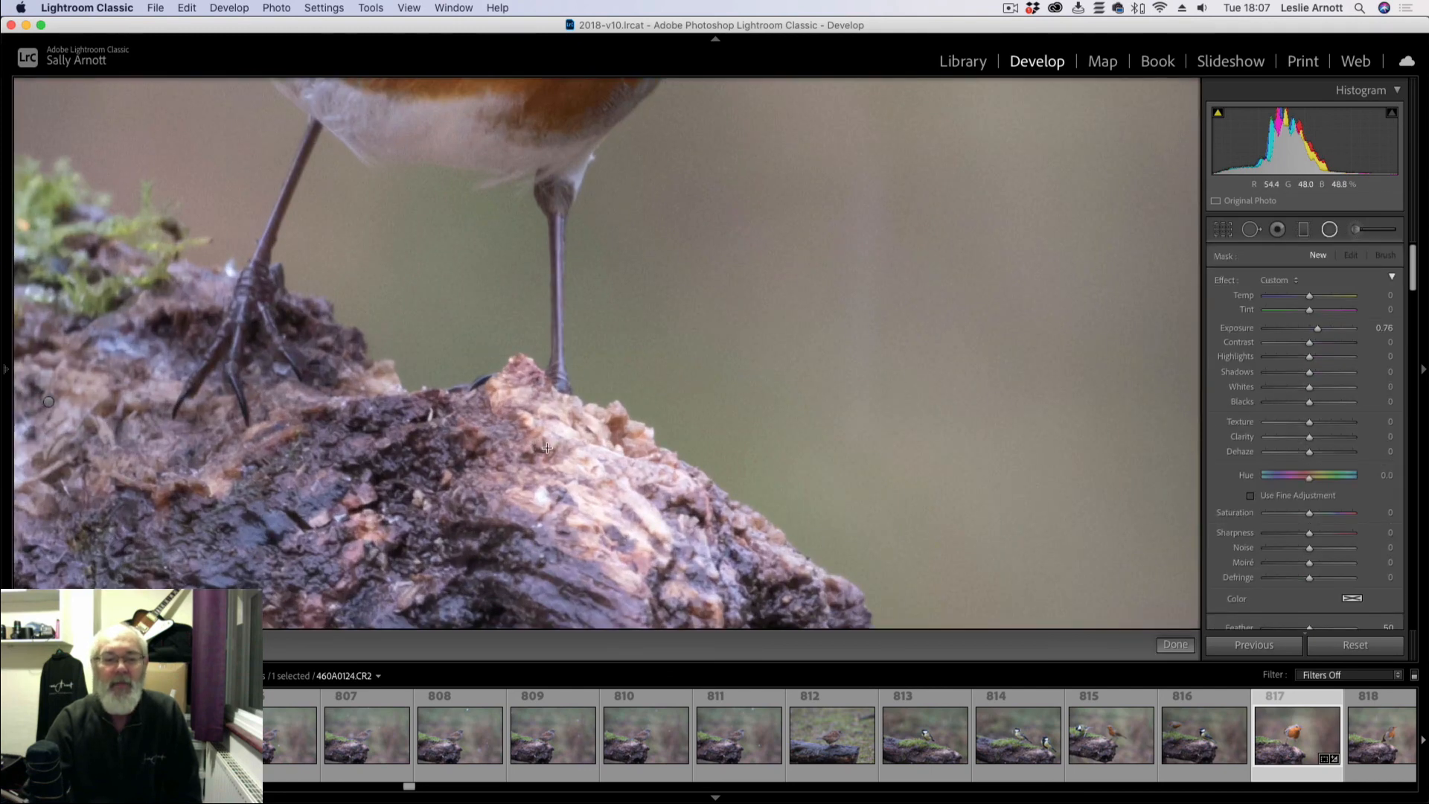
left_click_drag(547, 448, 655, 559)
left_click_drag(584, 487, 630, 533)
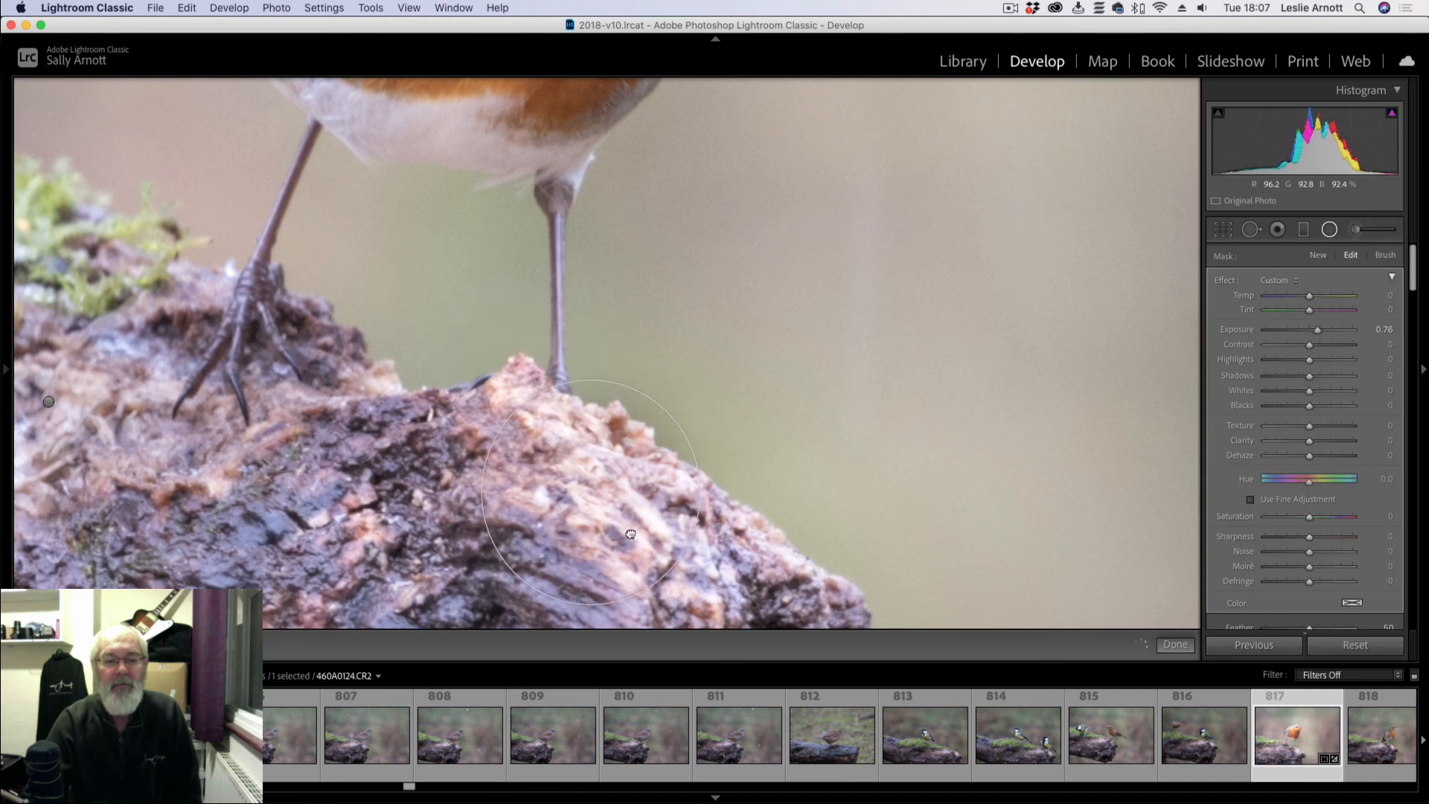
left_click_drag(584, 376, 528, 327)
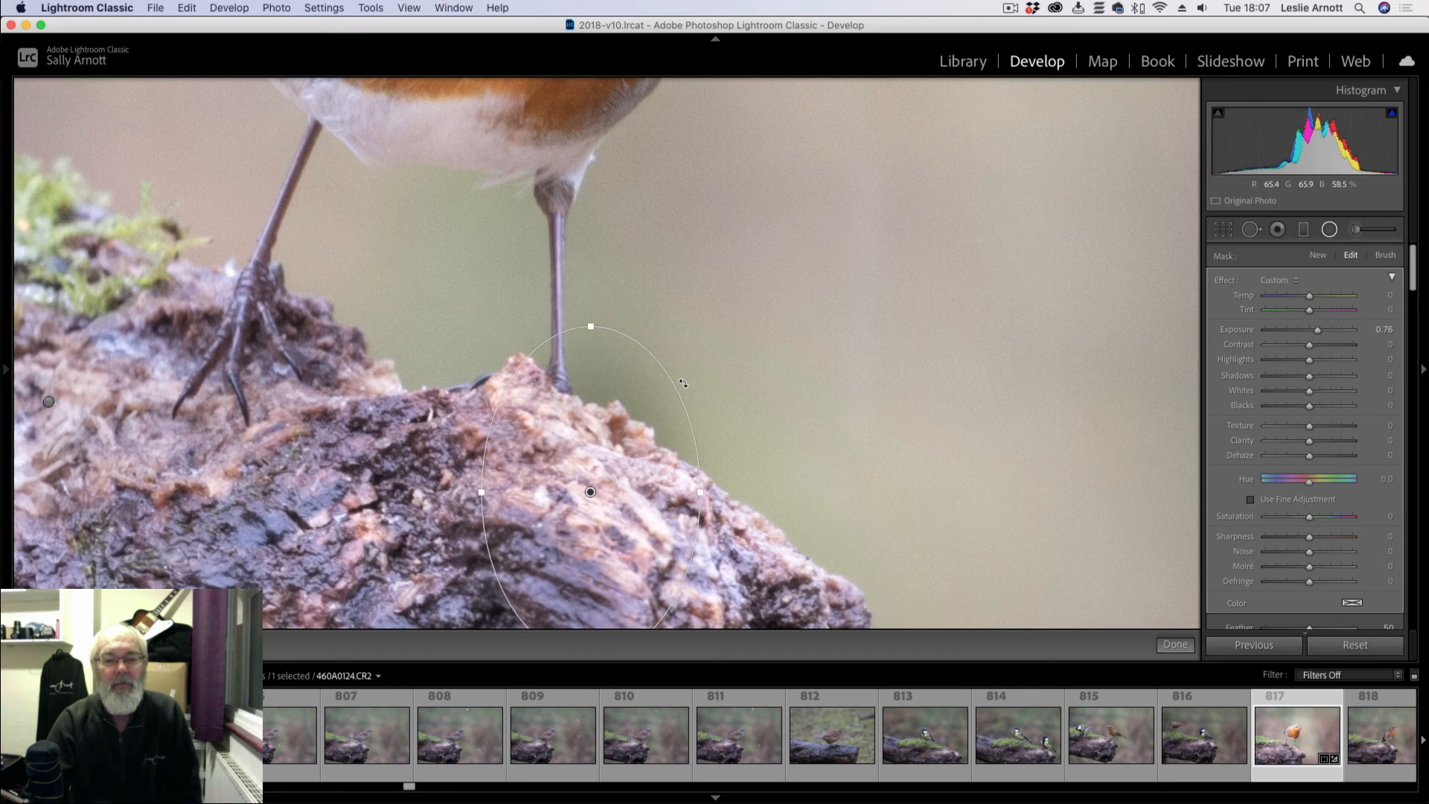
left_click_drag(684, 383, 608, 373)
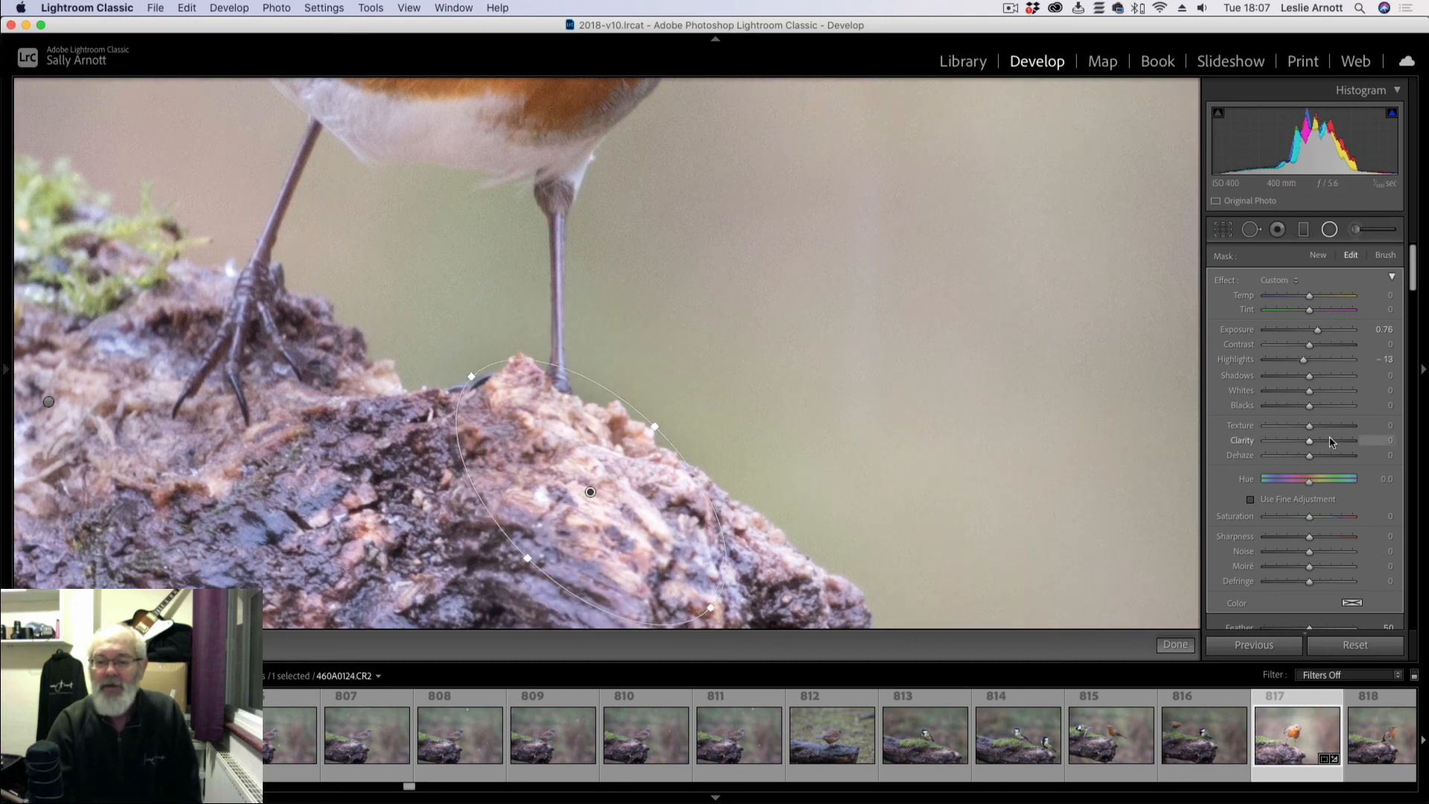
Step: Invert the tilted log filter and darken its inside with Exposure −0.49 and Highlights −13
scroll(1333, 440, "down", 2)
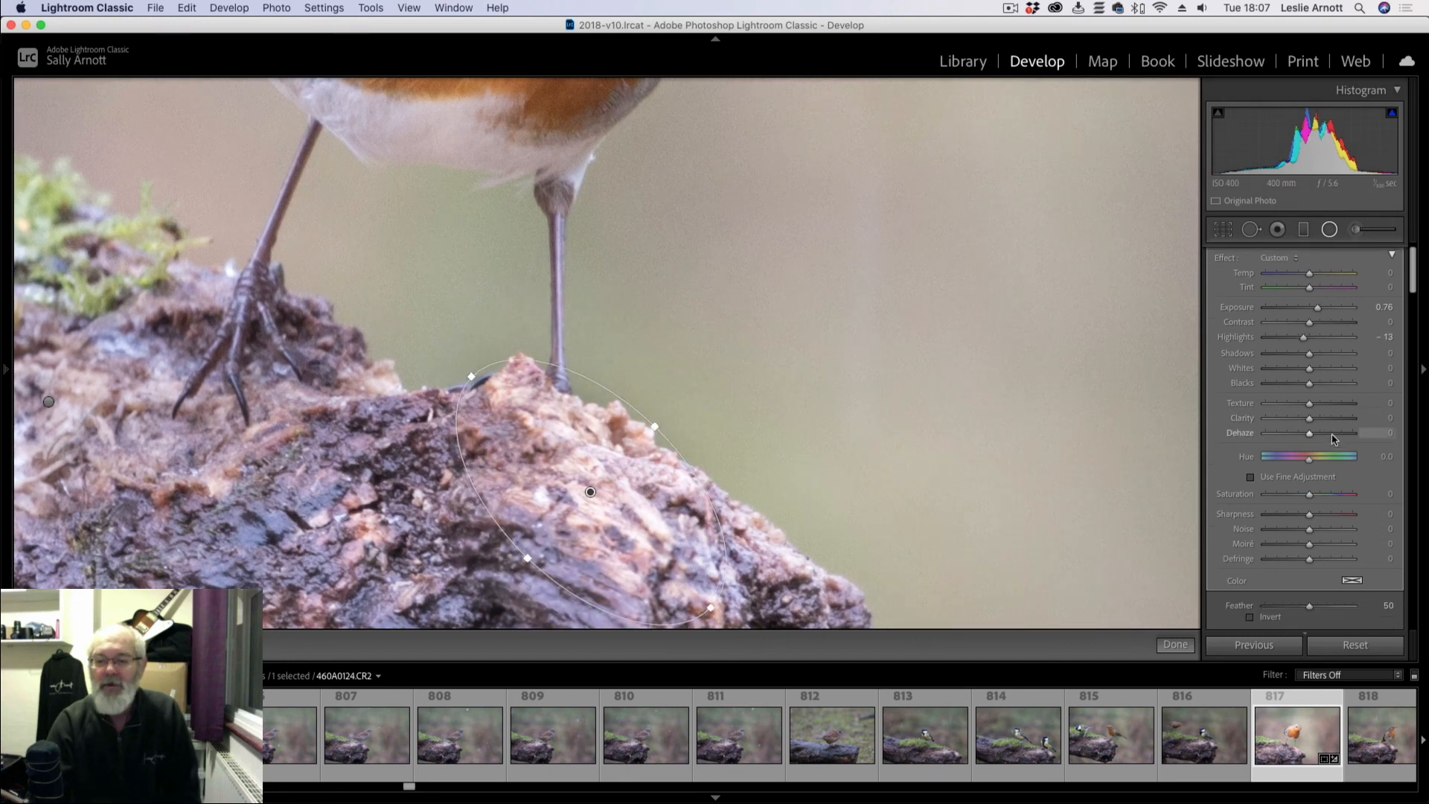
scroll(1333, 440, "down", 5)
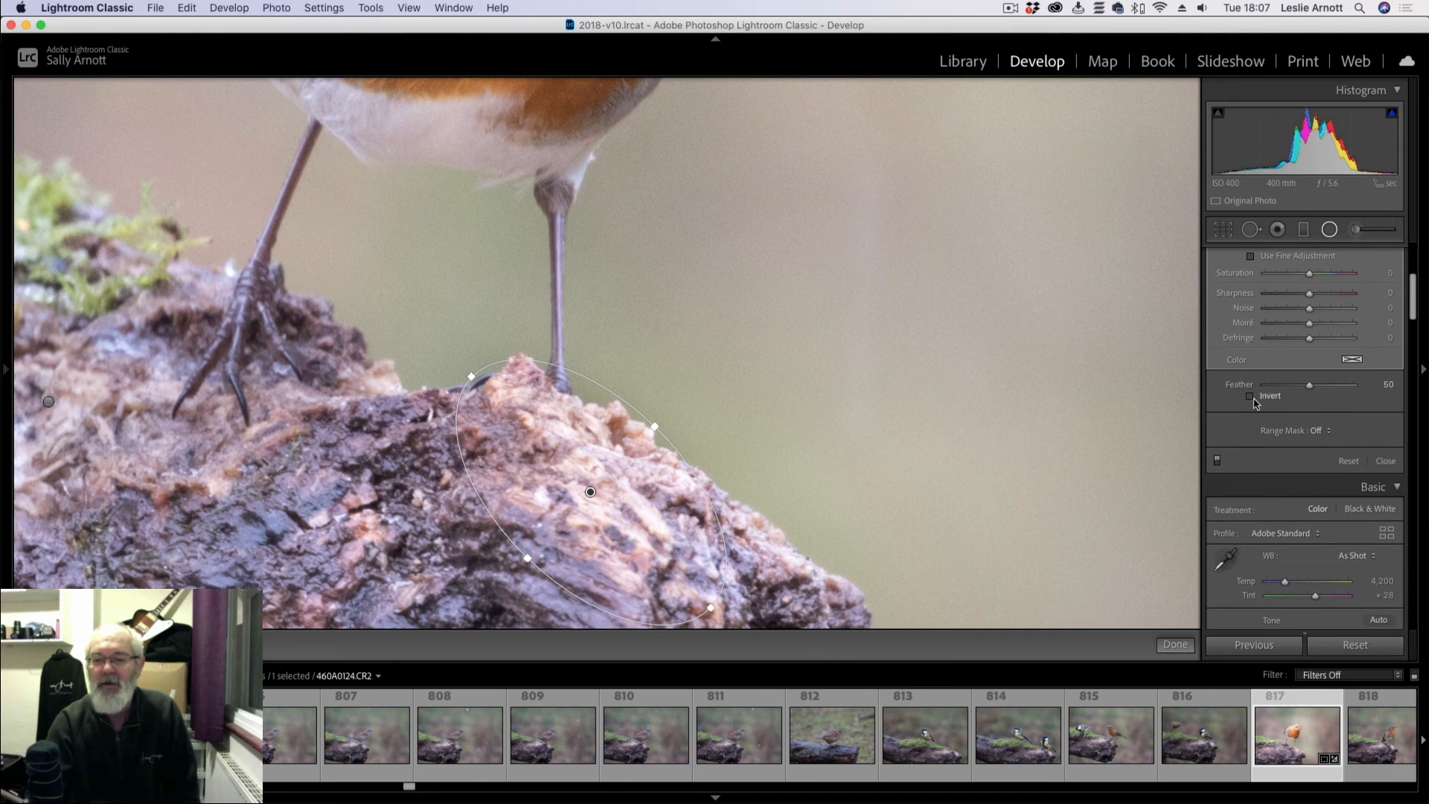
left_click(1251, 396)
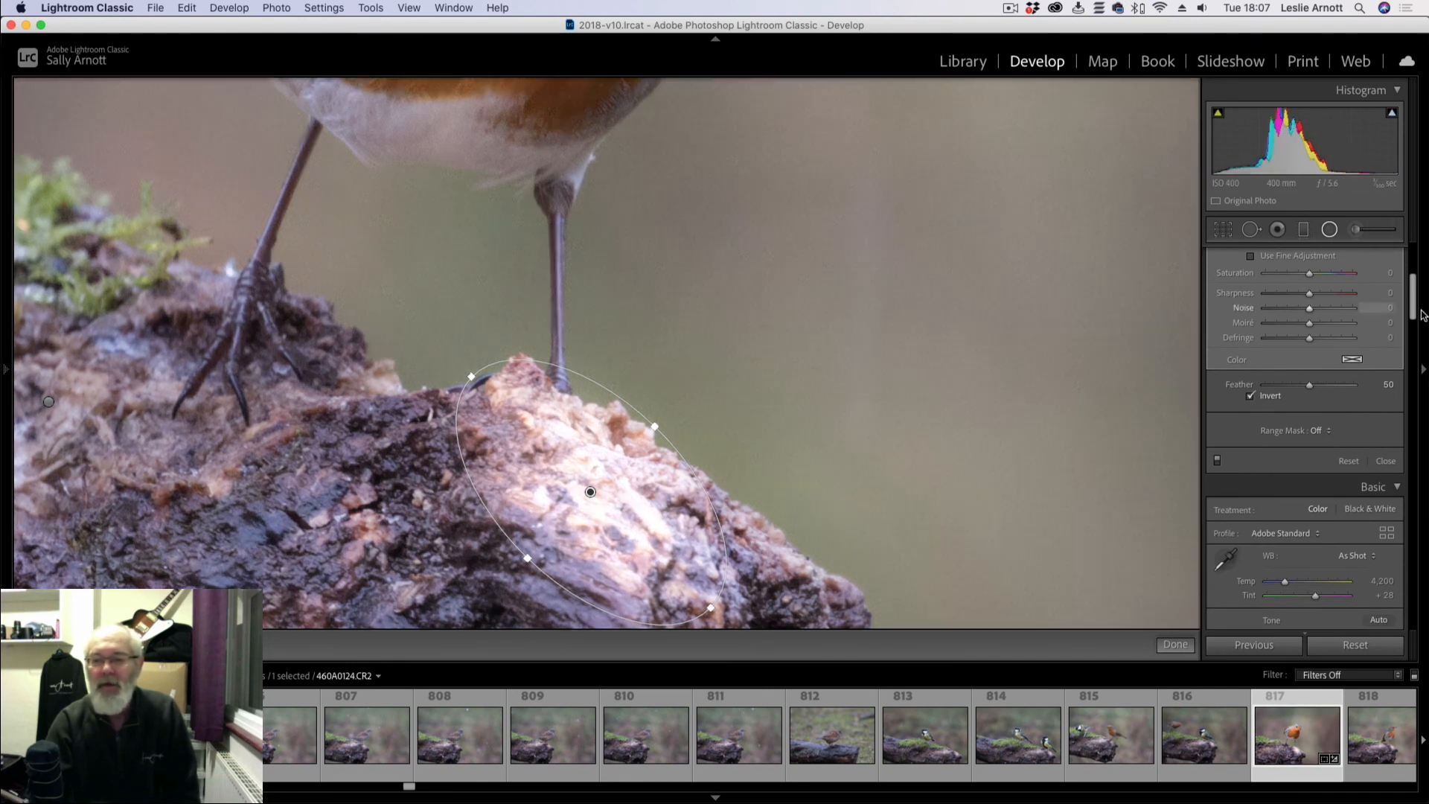
left_click_drag(1415, 316, 1418, 198)
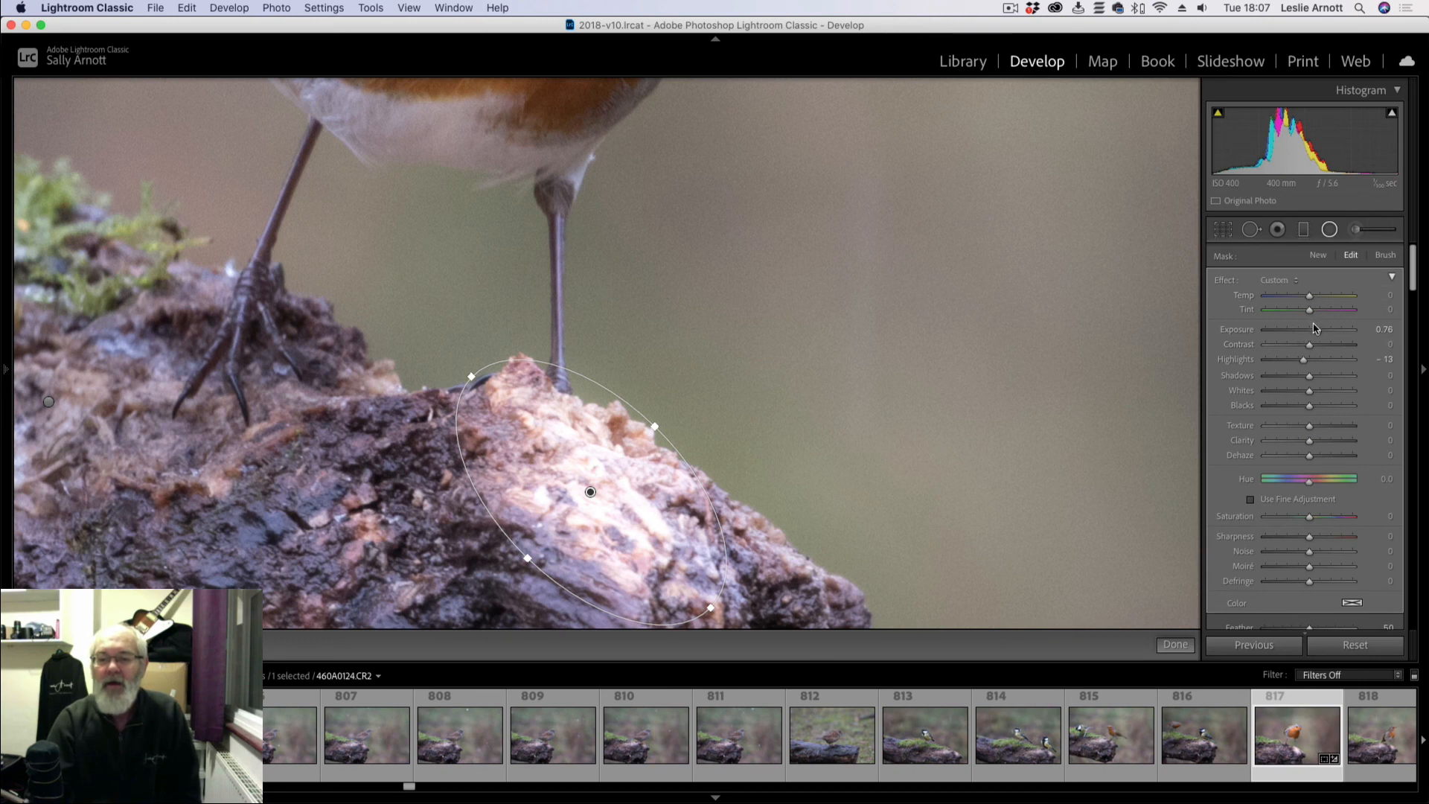
left_click_drag(1317, 330, 1301, 332)
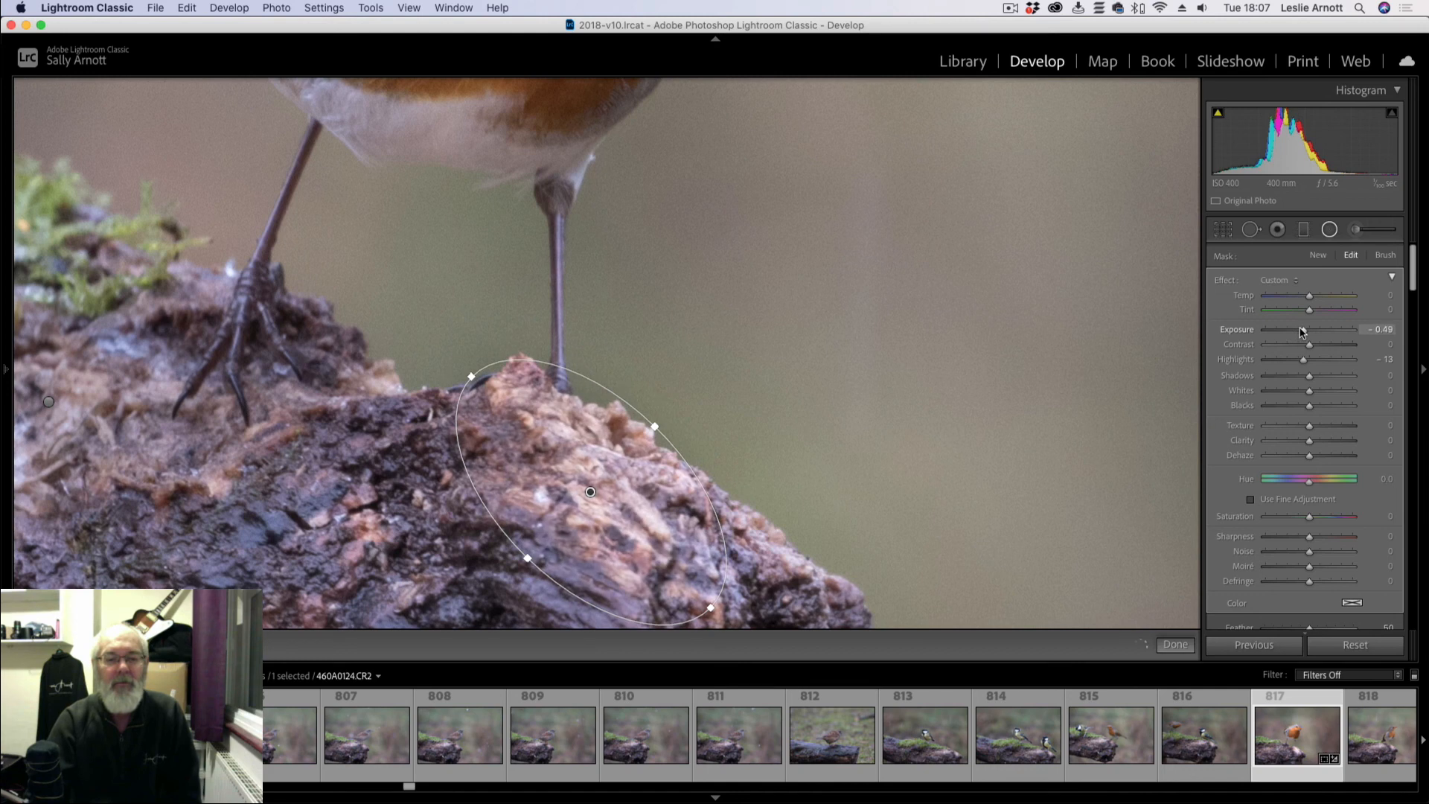
Step: Rotate the log filter slightly further to follow the wood's edge, and finish the radial filter edit
left_click_drag(677, 437, 641, 425)
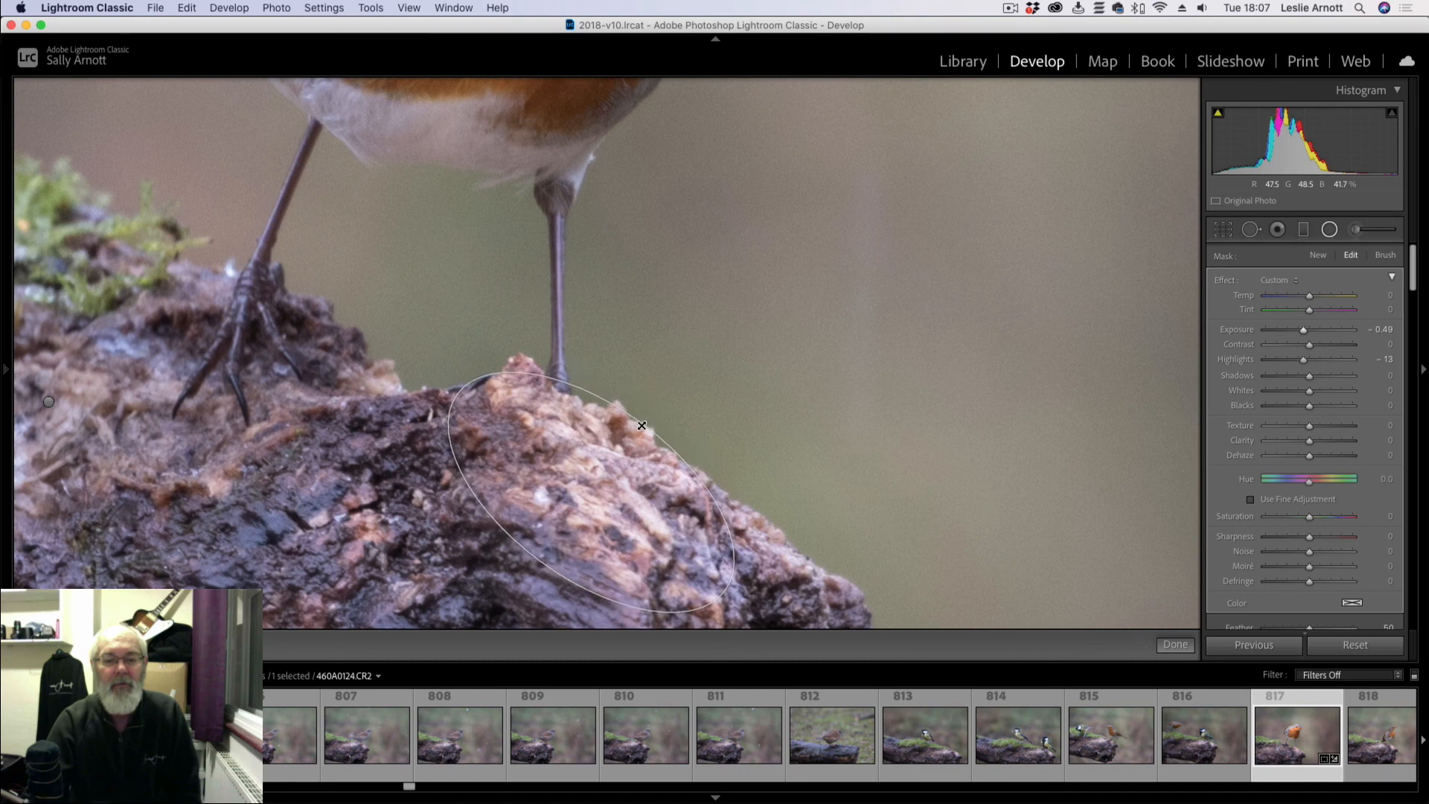
left_click(1176, 645)
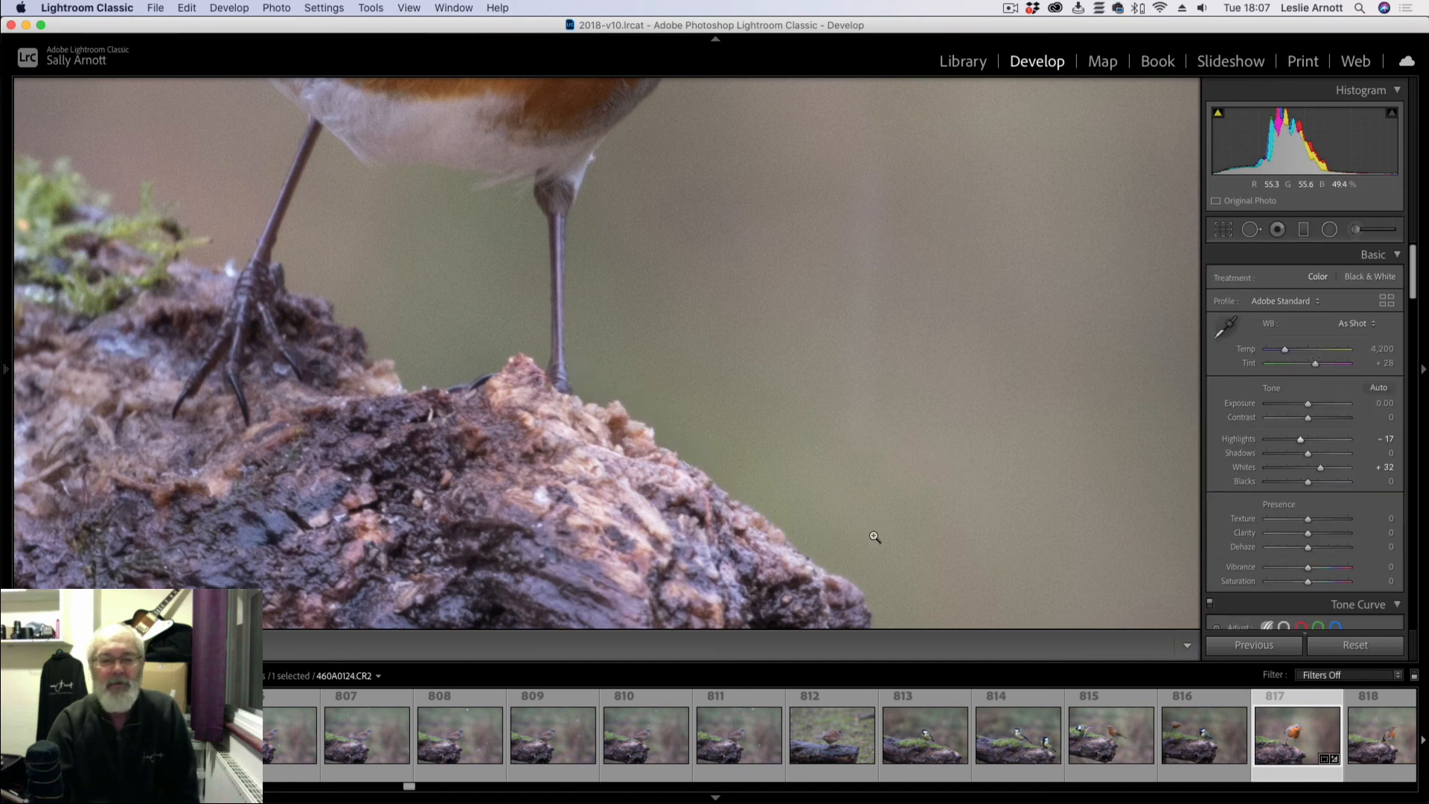
left_click(878, 536)
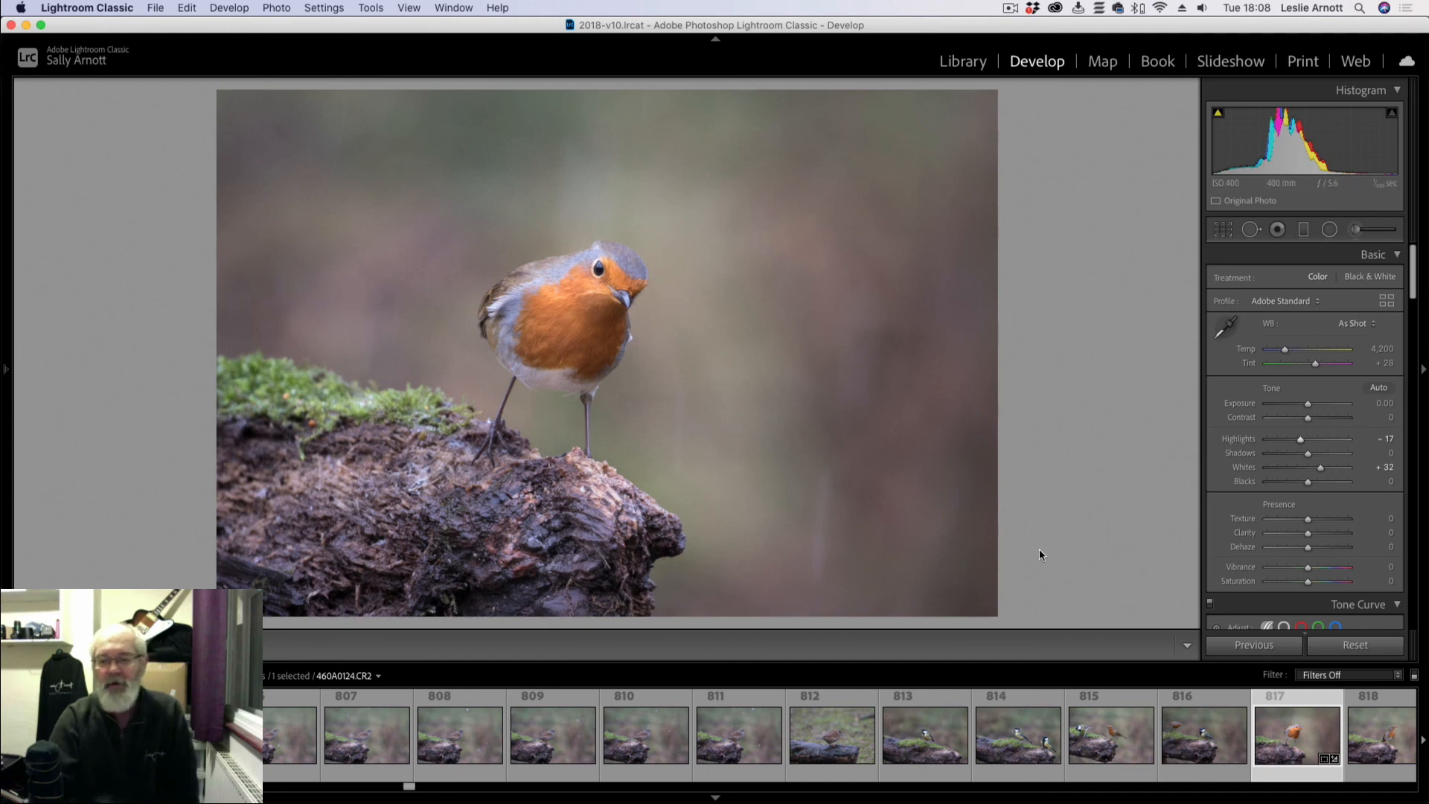
Step: Reset all edits on the robin photo 460A0124.CR2
left_click(1353, 646)
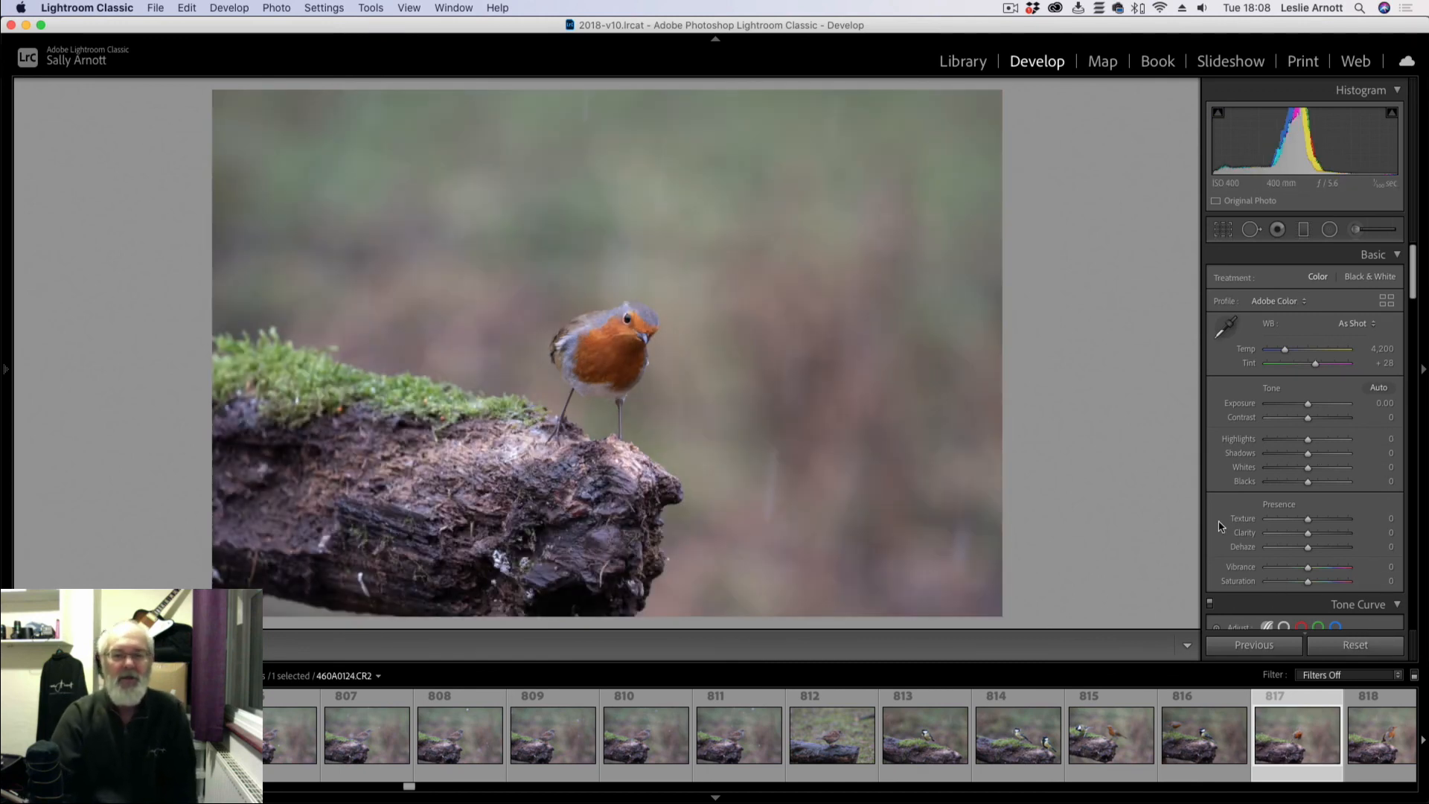